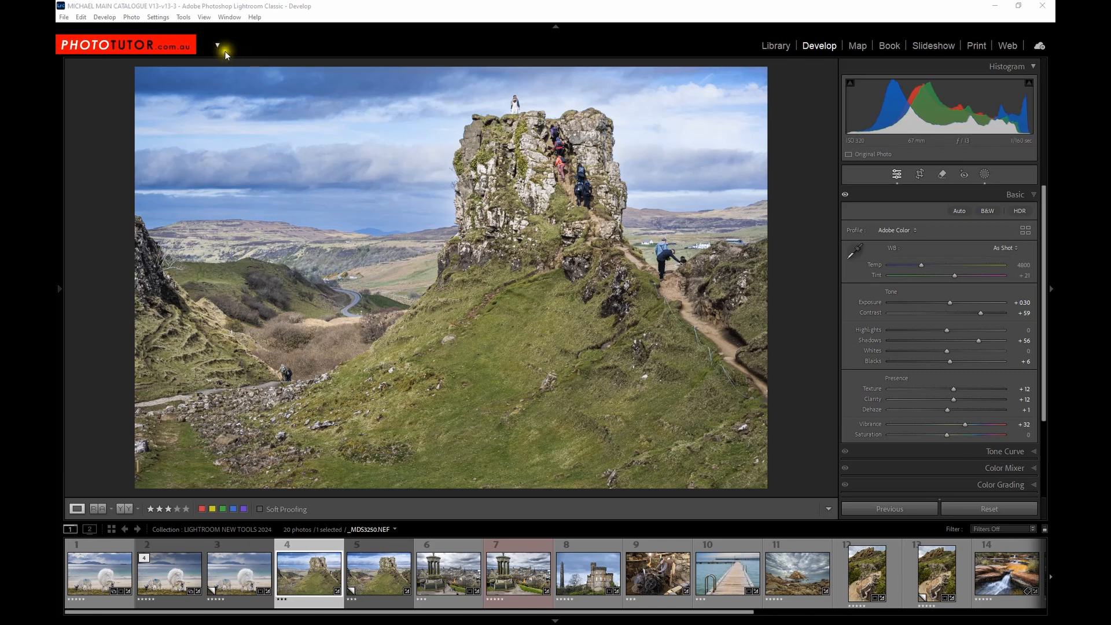
Check the installed Lightroom Classic release and Camera Raw version information, and close it
{"action": "left_click", "coordinate": [253, 17]}
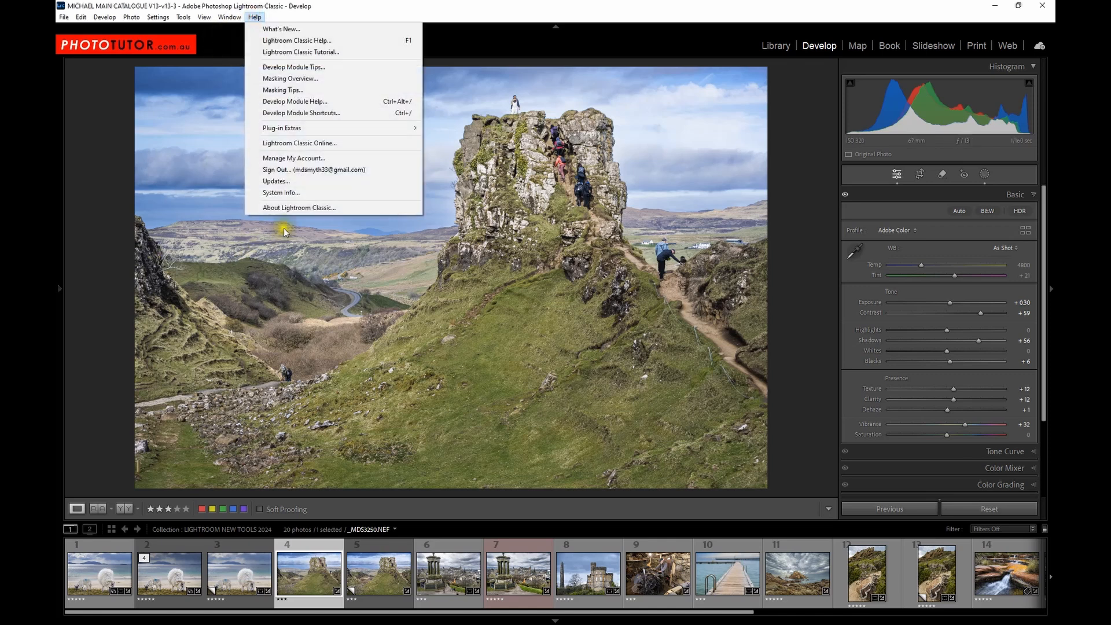
{"action": "left_click", "coordinate": [287, 208]}
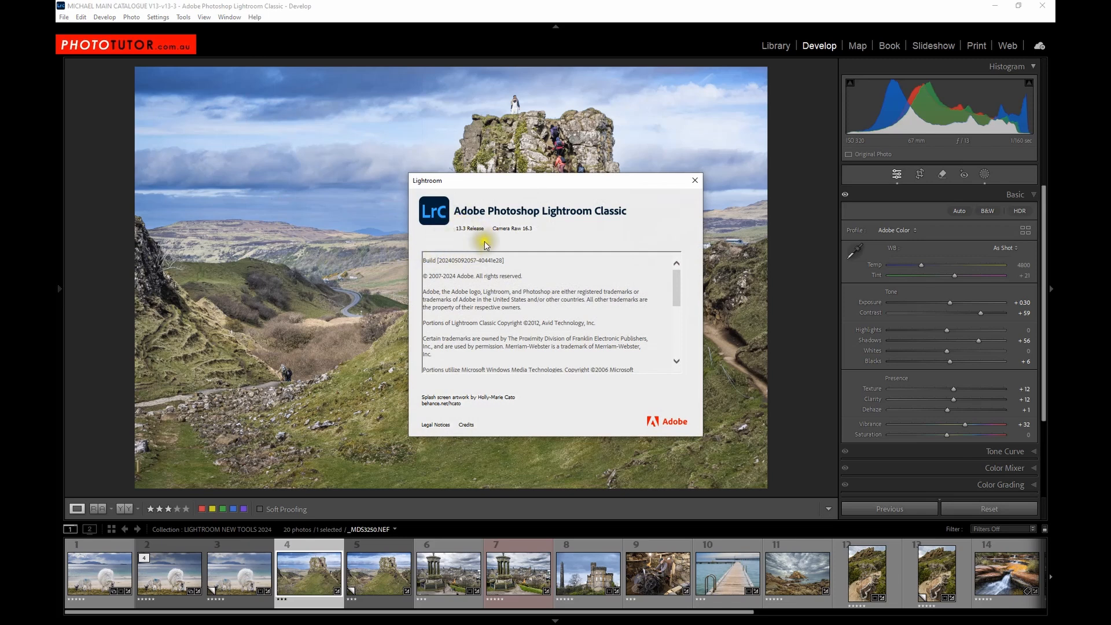
{"action": "left_click", "coordinate": [694, 180]}
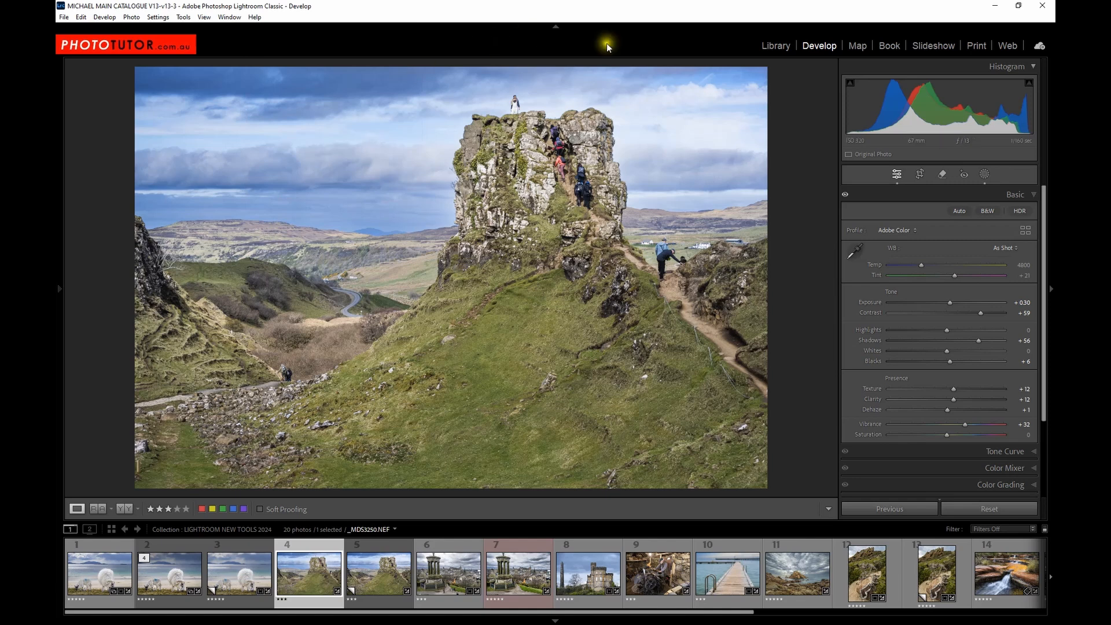
Try removing the person standing on top of the rock using the Remove tool with Generative AI and Object Aware enabled
{"action": "left_click", "coordinate": [942, 177]}
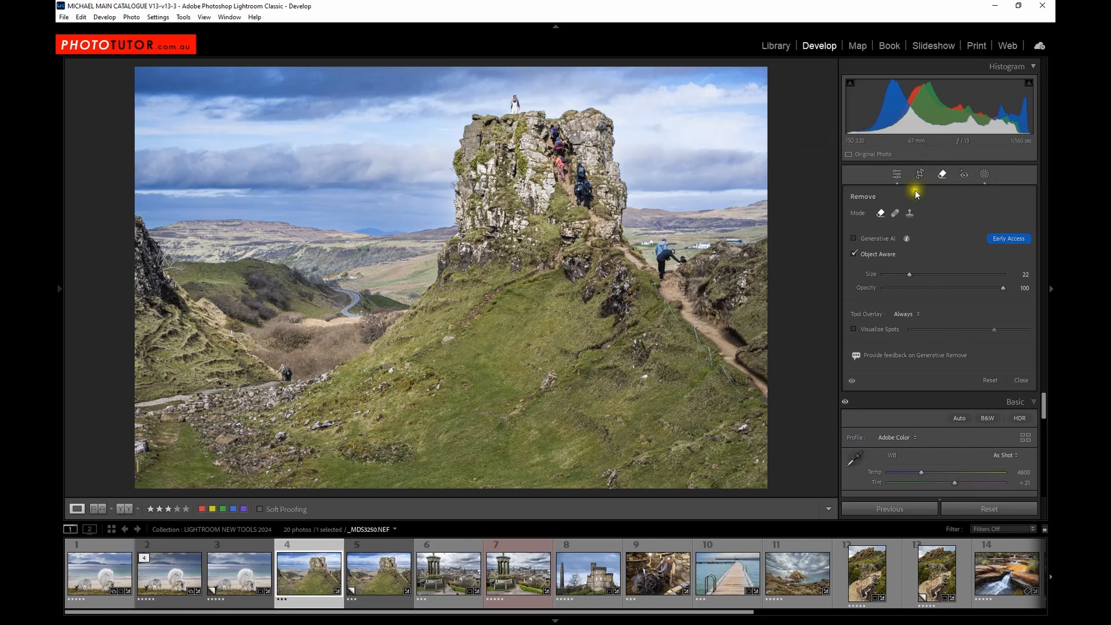
{"action": "left_click", "coordinate": [855, 239]}
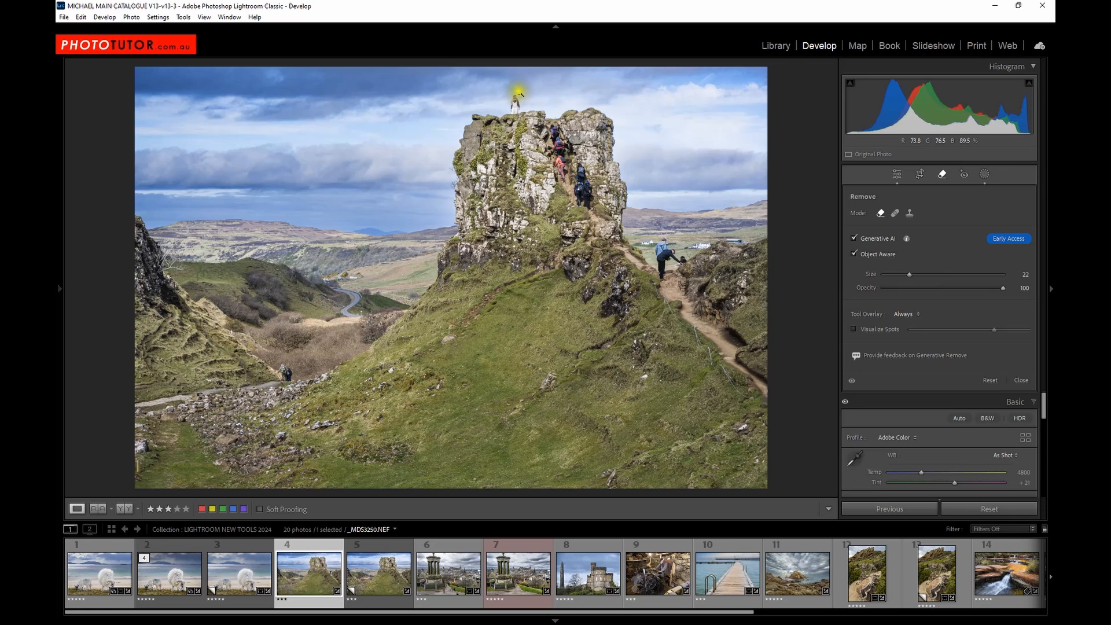
{"action": "key", "text": "z"}
{"action": "mouse_move", "coordinate": [500, 246]}
{"action": "left_mouse_down"}
{"action": "mouse_move", "coordinate": [509, 148]}
{"action": "mouse_move", "coordinate": [489, 108]}
{"action": "mouse_move", "coordinate": [467, 174]}
{"action": "mouse_move", "coordinate": [463, 223]}
{"action": "mouse_move", "coordinate": [480, 237]}
{"action": "left_mouse_up"}
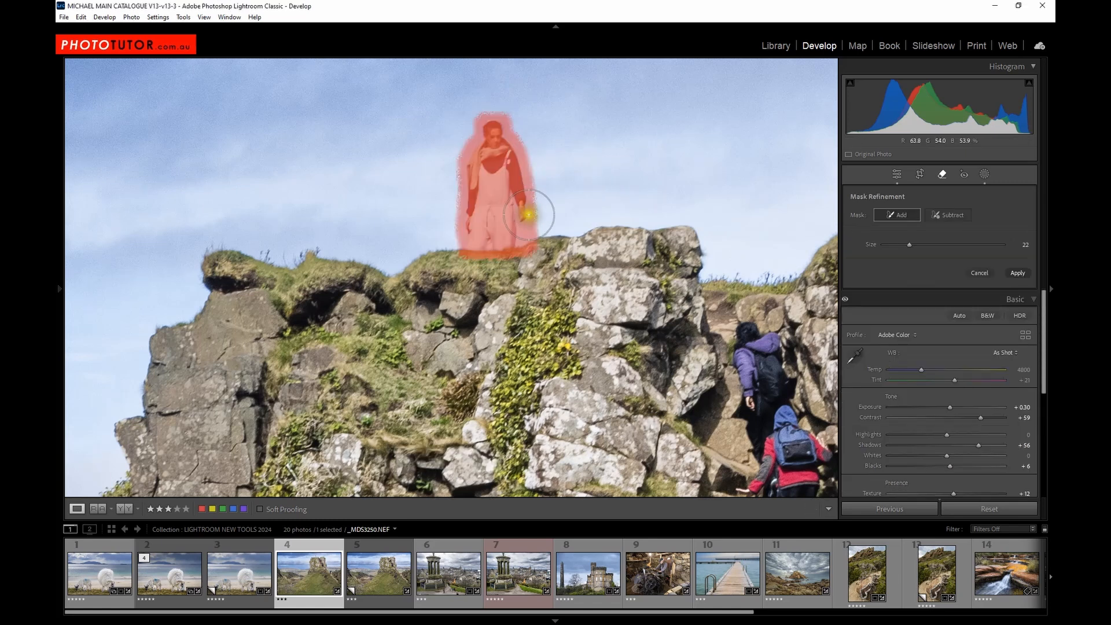
{"action": "left_click", "coordinate": [1017, 274]}
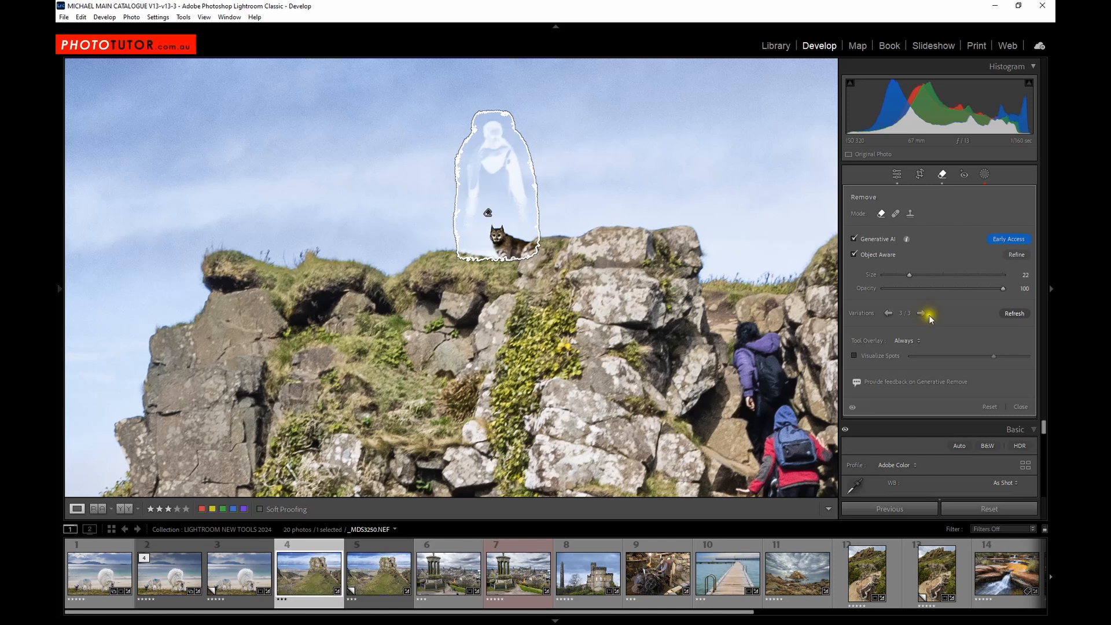
Generate and review a fresh set of variations for the person's removal, and delete that generative removal
{"action": "left_click", "coordinate": [1011, 314]}
{"action": "left_click", "coordinate": [923, 323]}
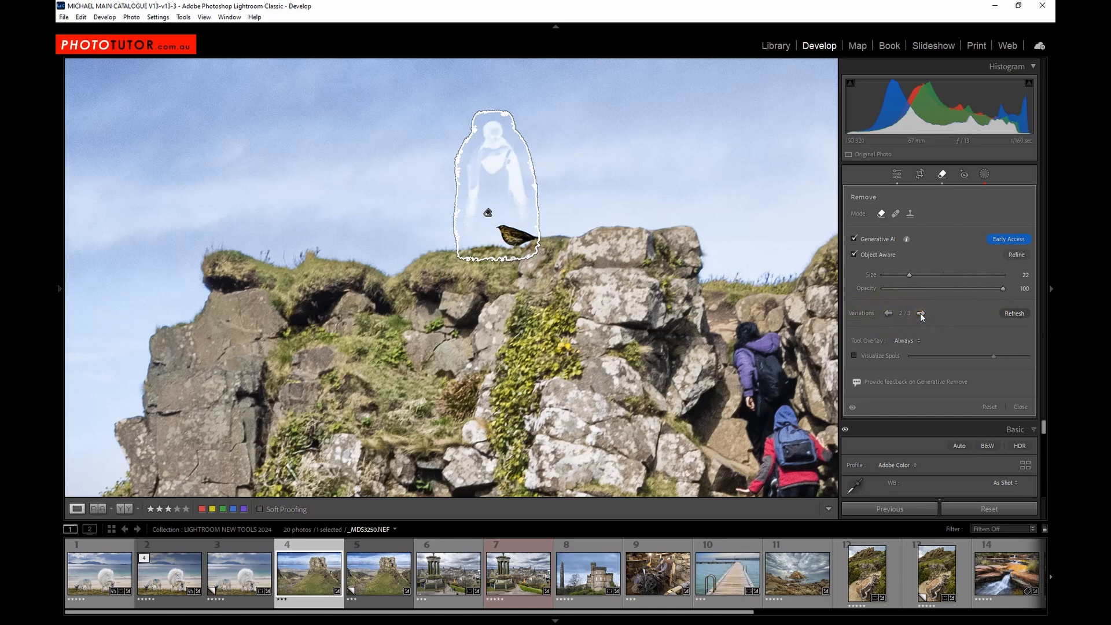
{"action": "left_click", "coordinate": [920, 314]}
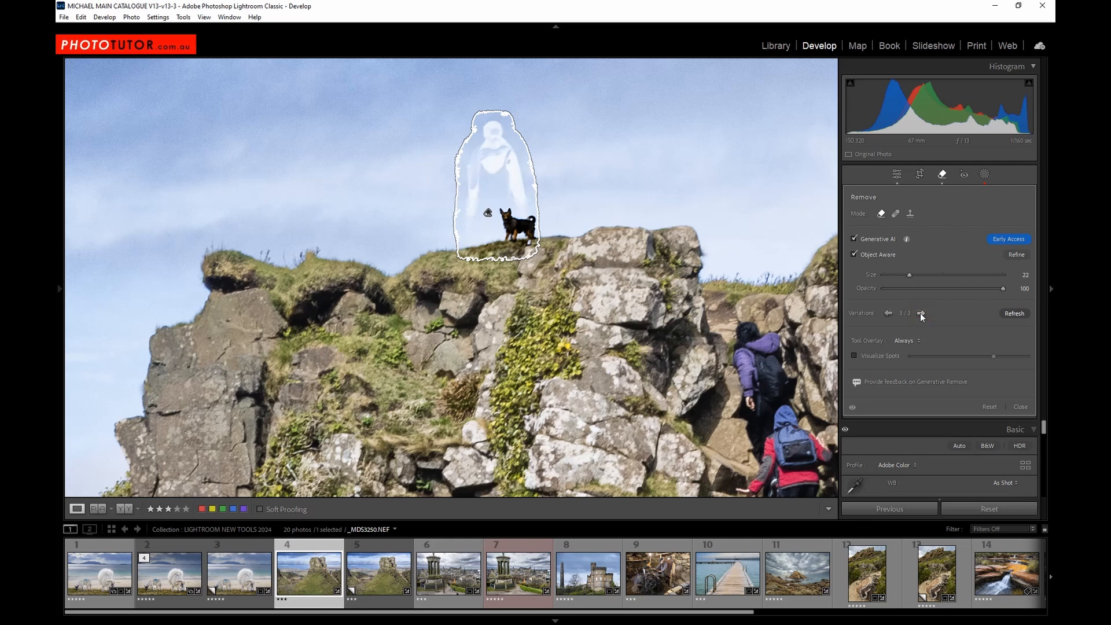
{"action": "left_click", "coordinate": [487, 214]}
{"action": "key", "text": "Delete"}
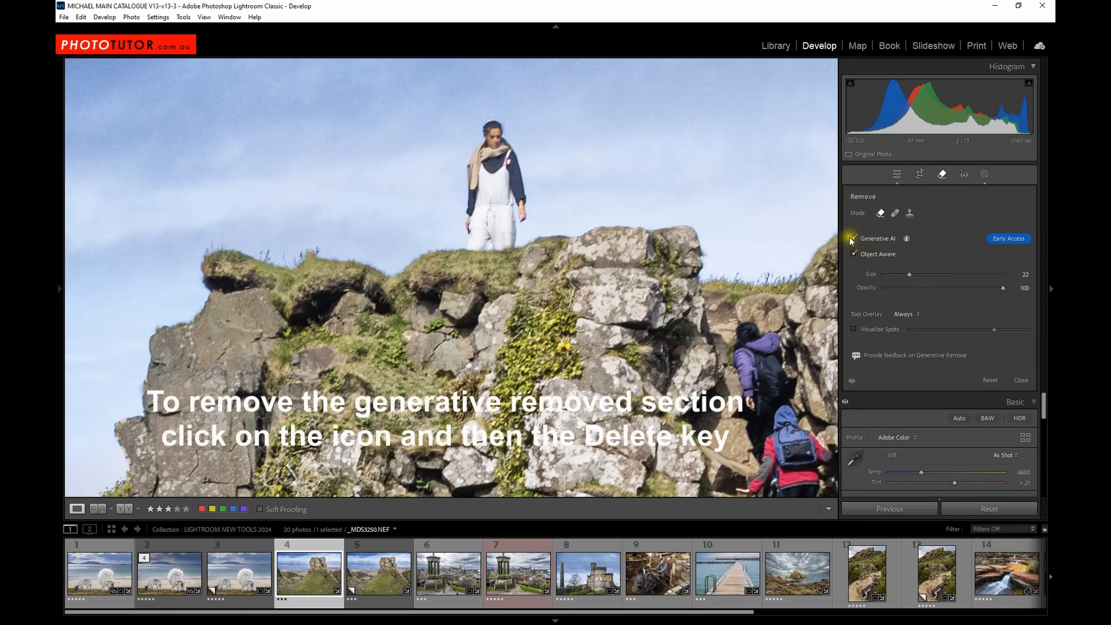
Try removing the person on the rock in Heal mode instead, and delete the healed spot
{"action": "left_click", "coordinate": [858, 255]}
{"action": "left_click", "coordinate": [896, 214]}
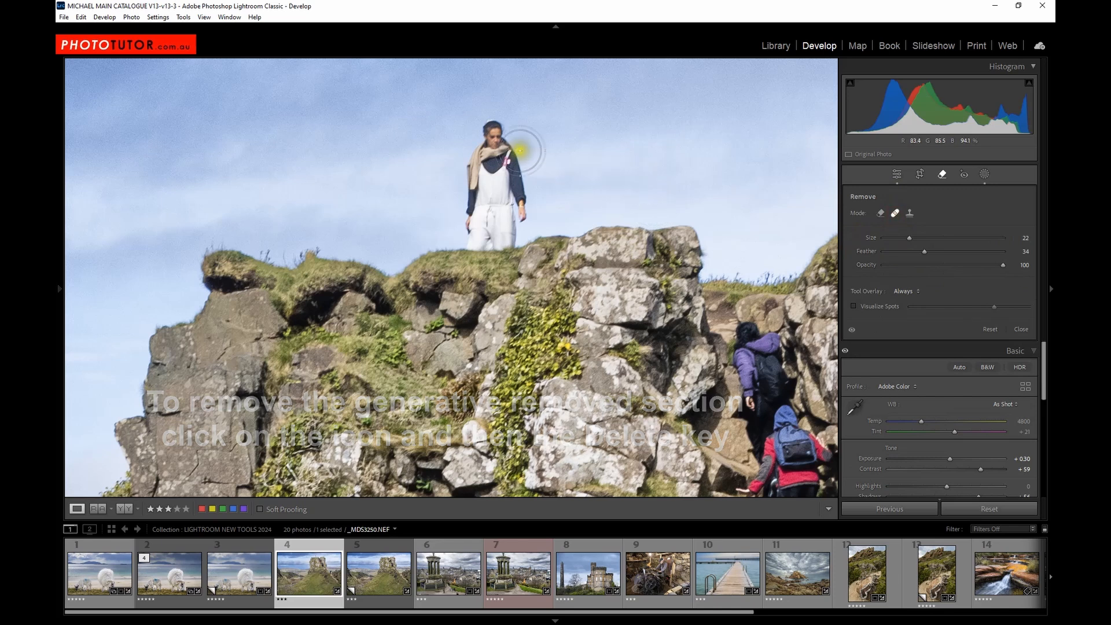
{"action": "mouse_move", "coordinate": [493, 132]}
{"action": "left_mouse_down"}
{"action": "mouse_move", "coordinate": [475, 241]}
{"action": "mouse_move", "coordinate": [510, 230]}
{"action": "mouse_move", "coordinate": [524, 193]}
{"action": "left_mouse_up"}
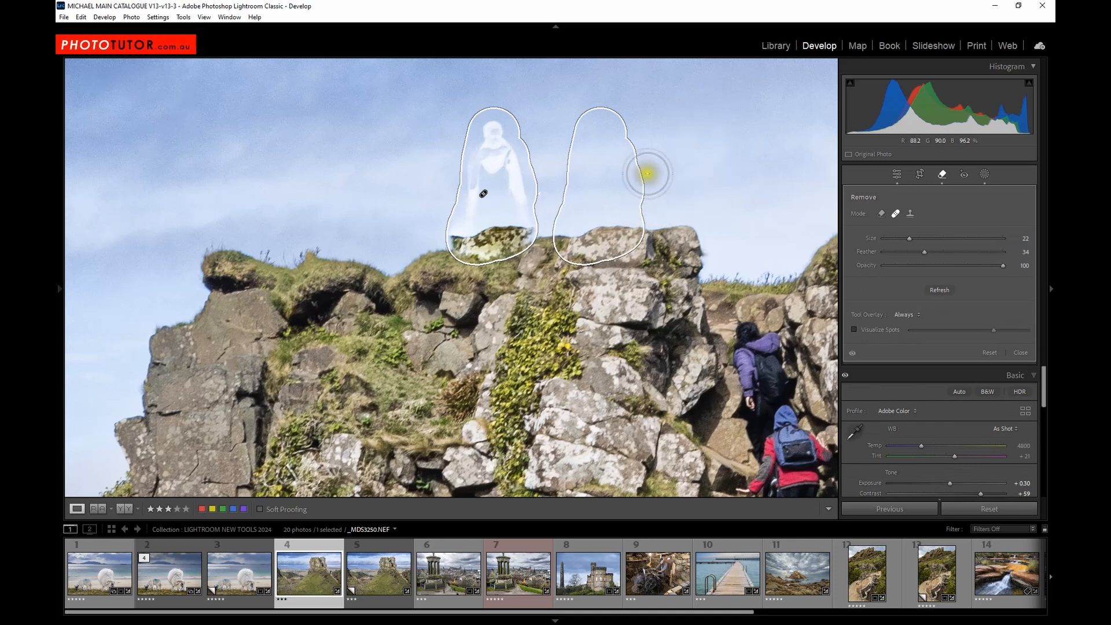
{"action": "key", "text": "Delete"}
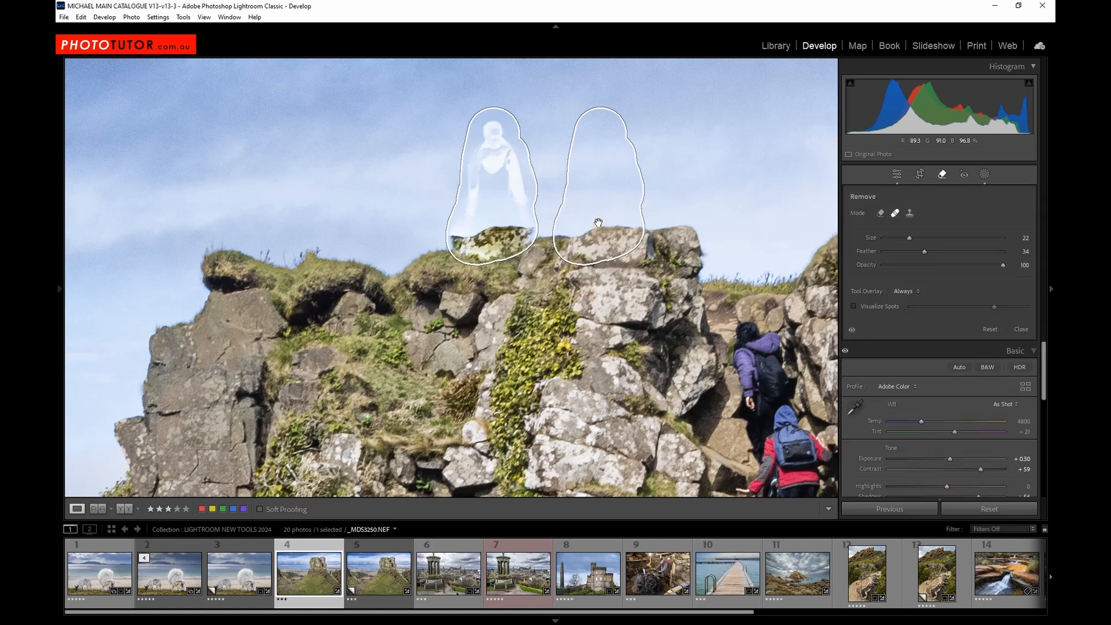
Try Remove mode without Generative AI or Object Aware on the person on the rock, and delete that removal
{"action": "left_click", "coordinate": [875, 215]}
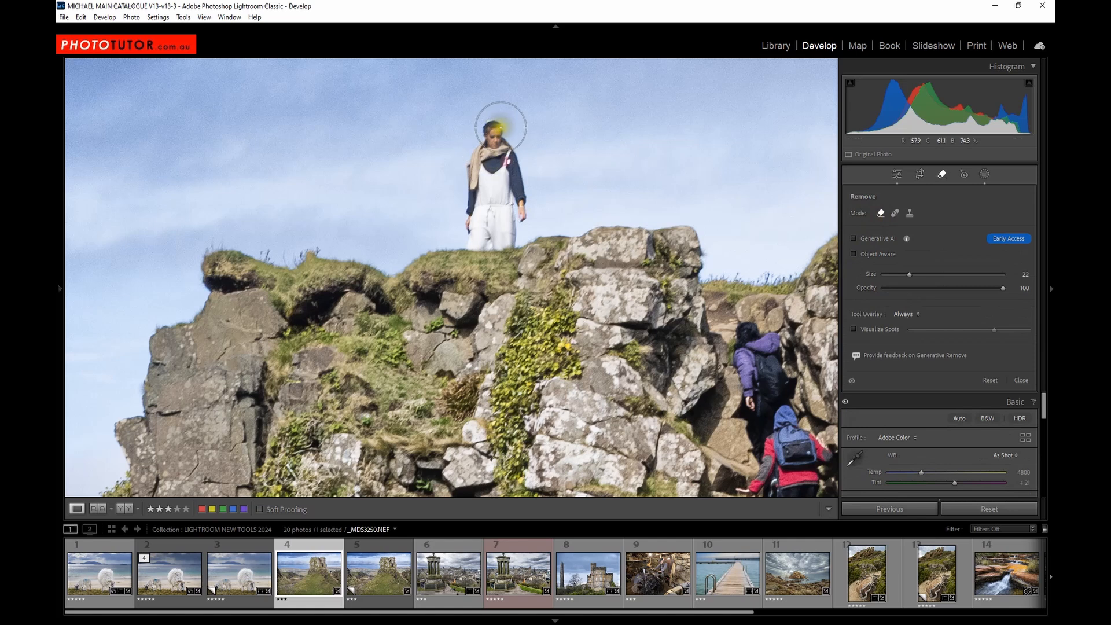
{"action": "mouse_move", "coordinate": [500, 128]}
{"action": "left_mouse_down"}
{"action": "mouse_move", "coordinate": [491, 129]}
{"action": "mouse_move", "coordinate": [496, 186]}
{"action": "mouse_move", "coordinate": [471, 228]}
{"action": "mouse_move", "coordinate": [509, 218]}
{"action": "mouse_move", "coordinate": [509, 165]}
{"action": "mouse_move", "coordinate": [513, 229]}
{"action": "left_mouse_up"}
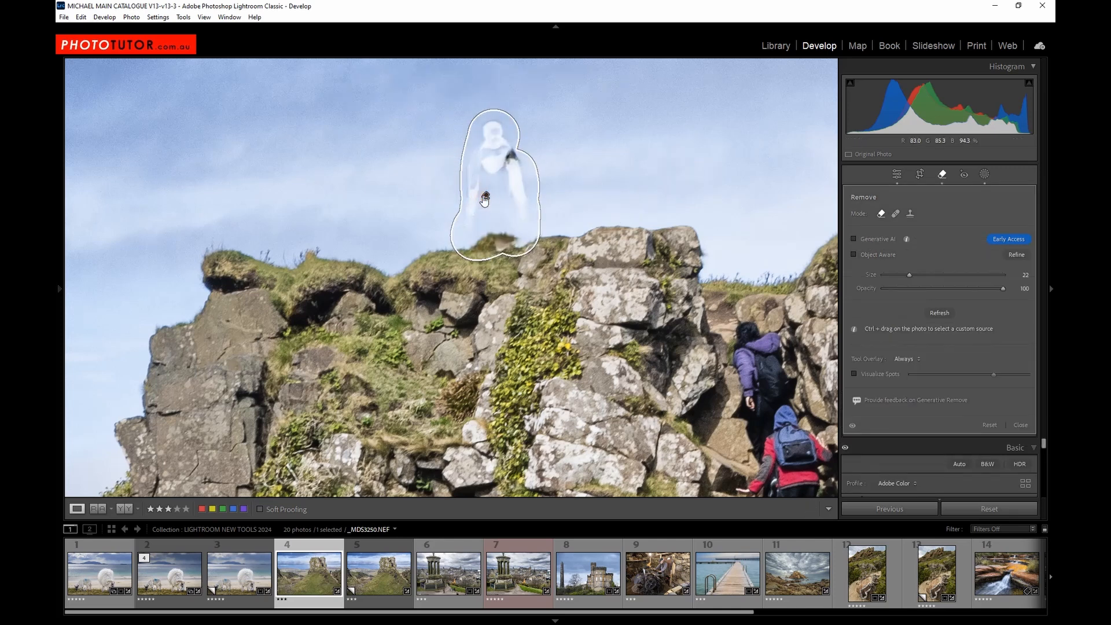
{"action": "key", "text": "Delete"}
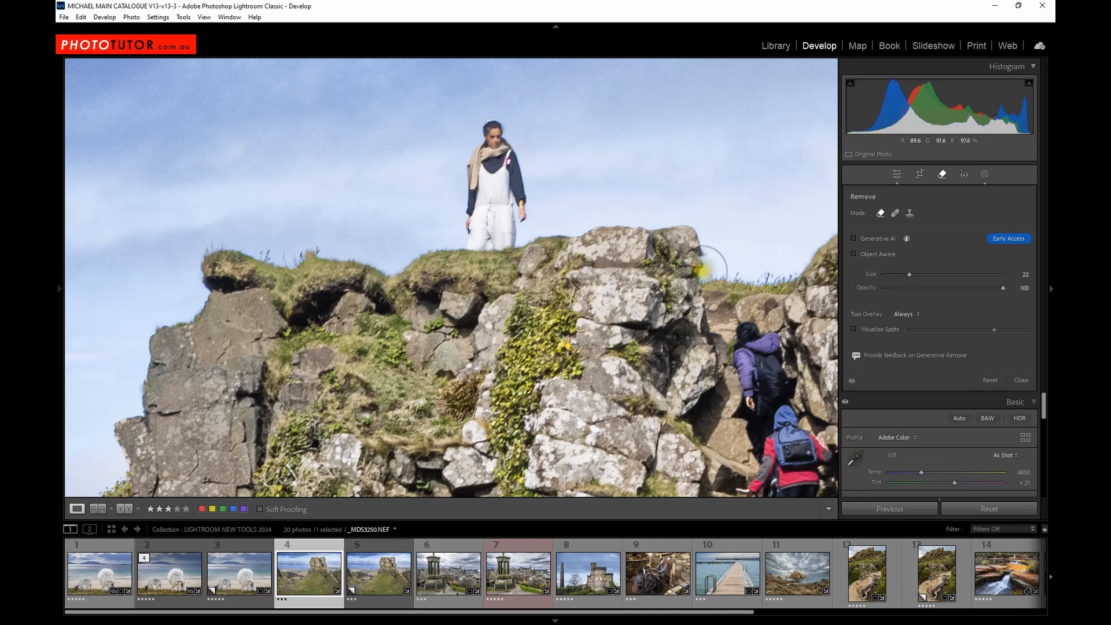
Open the virtual copy _MDS3250.NEF / Copy 1 and compare its generative removal of the climbers in the rock gap before and after
{"action": "left_click_drag", "start_coordinate": [709, 333], "coordinate": [577, 272]}
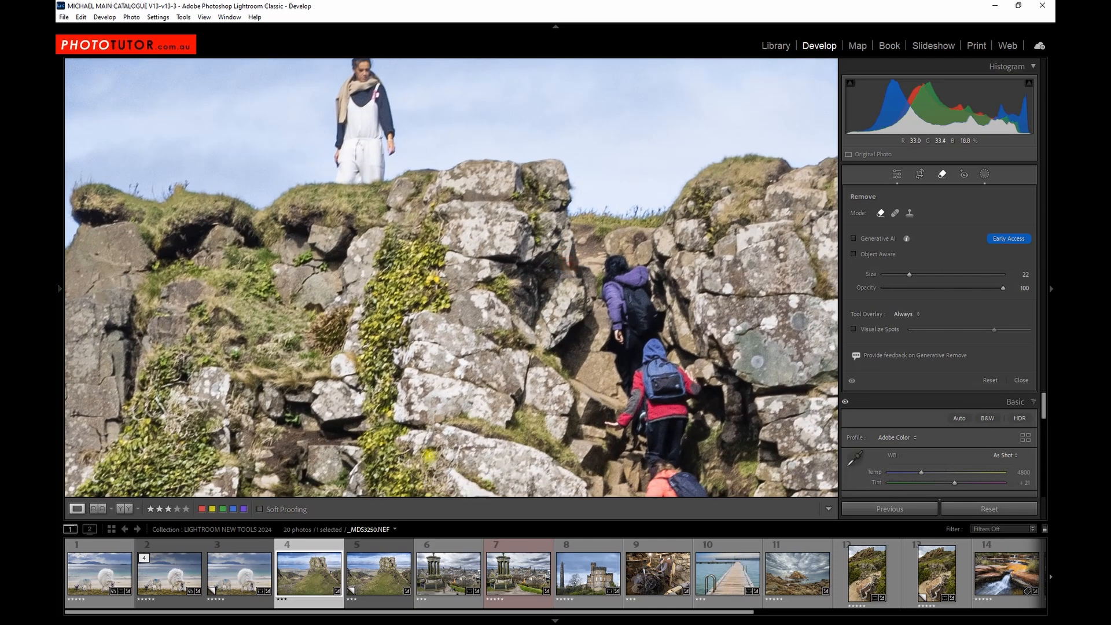
{"action": "left_click", "coordinate": [373, 579]}
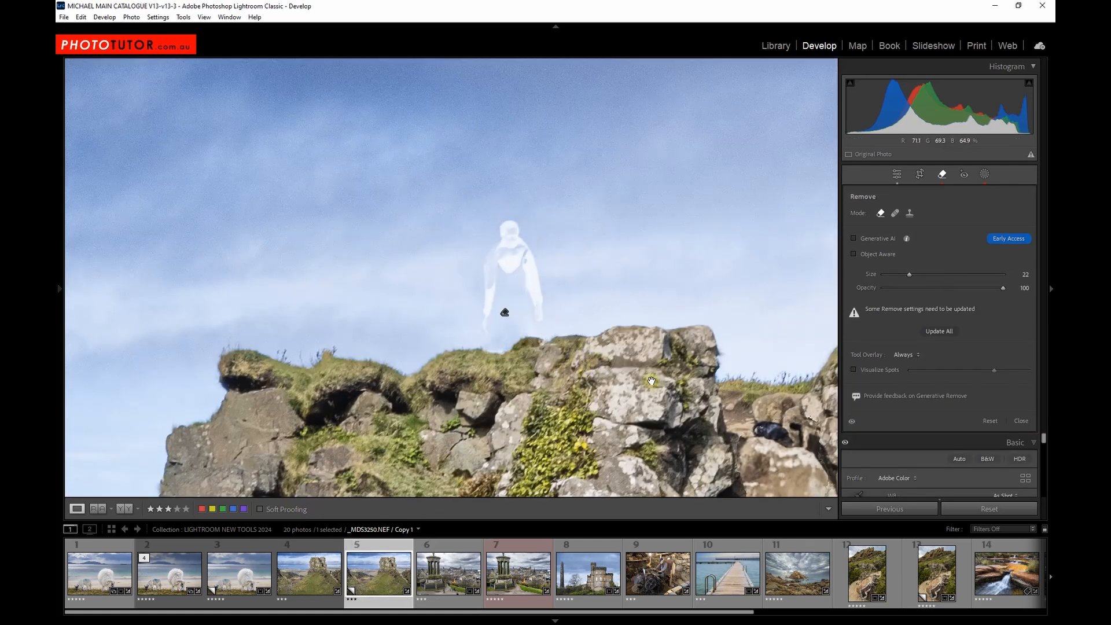
{"action": "left_click_drag", "start_coordinate": [607, 363], "coordinate": [341, 145]}
{"action": "left_click", "coordinate": [509, 301]}
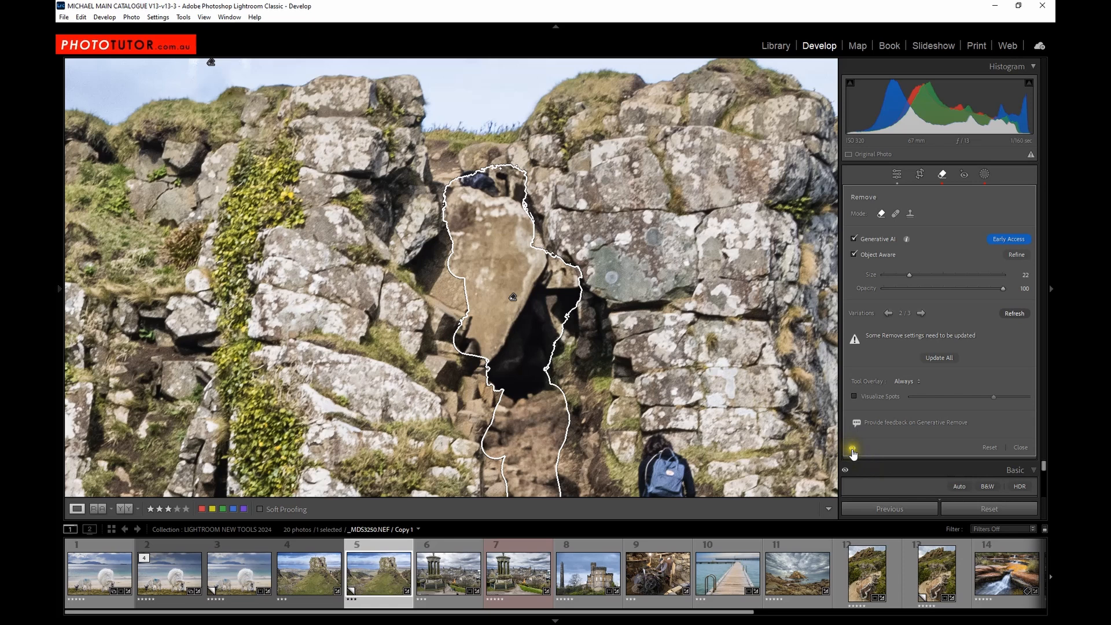
{"action": "left_click", "coordinate": [852, 449]}
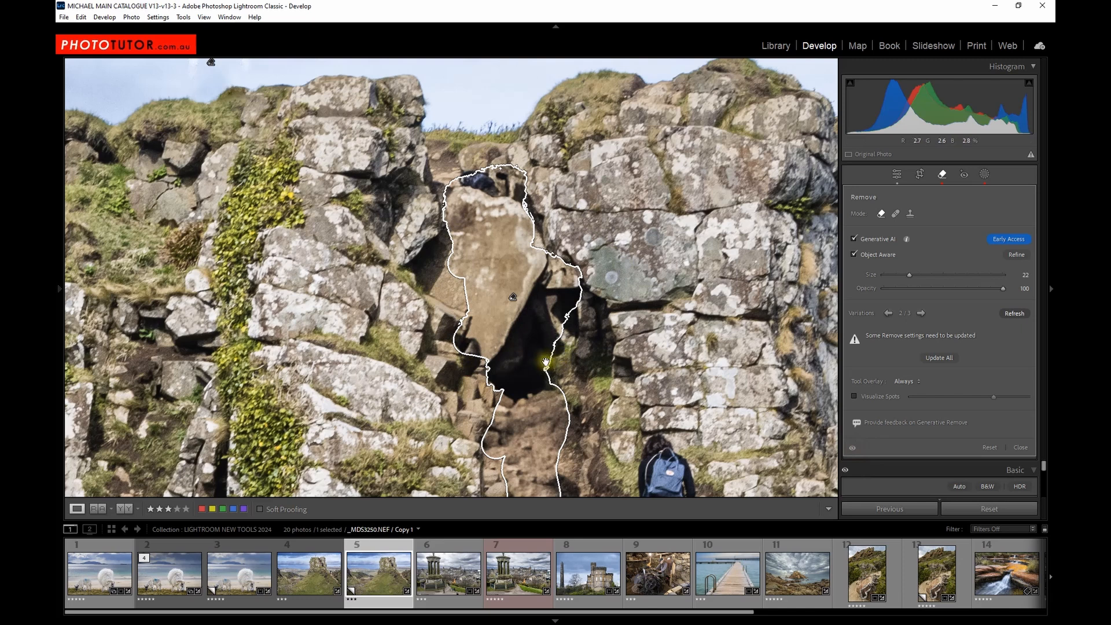
{"action": "left_click_drag", "start_coordinate": [513, 338], "coordinate": [513, 255]}
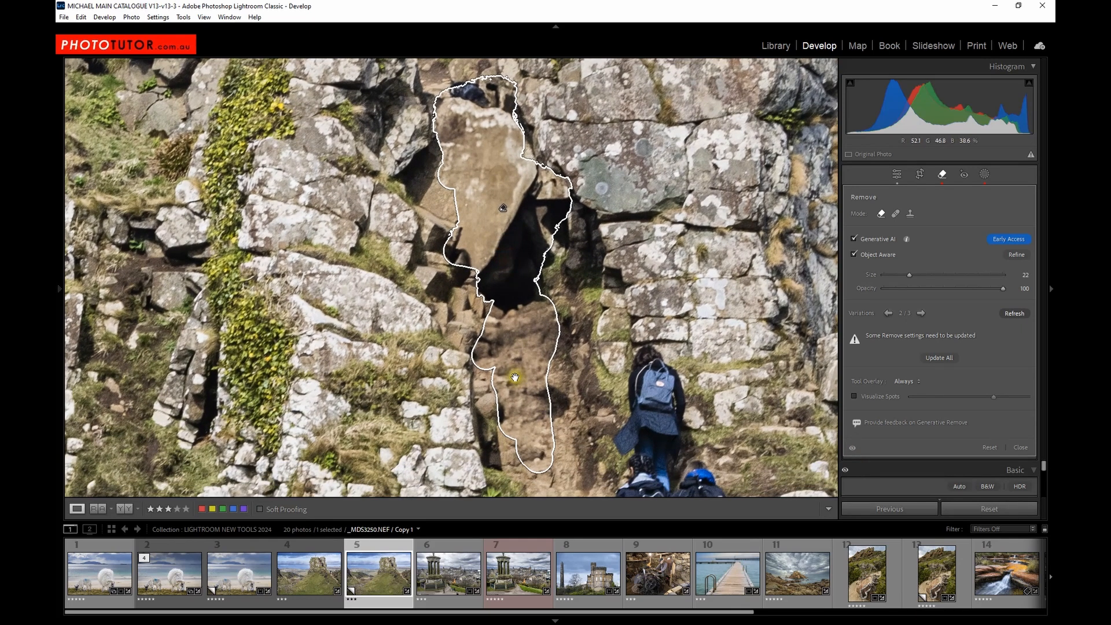
{"action": "left_click", "coordinate": [437, 326]}
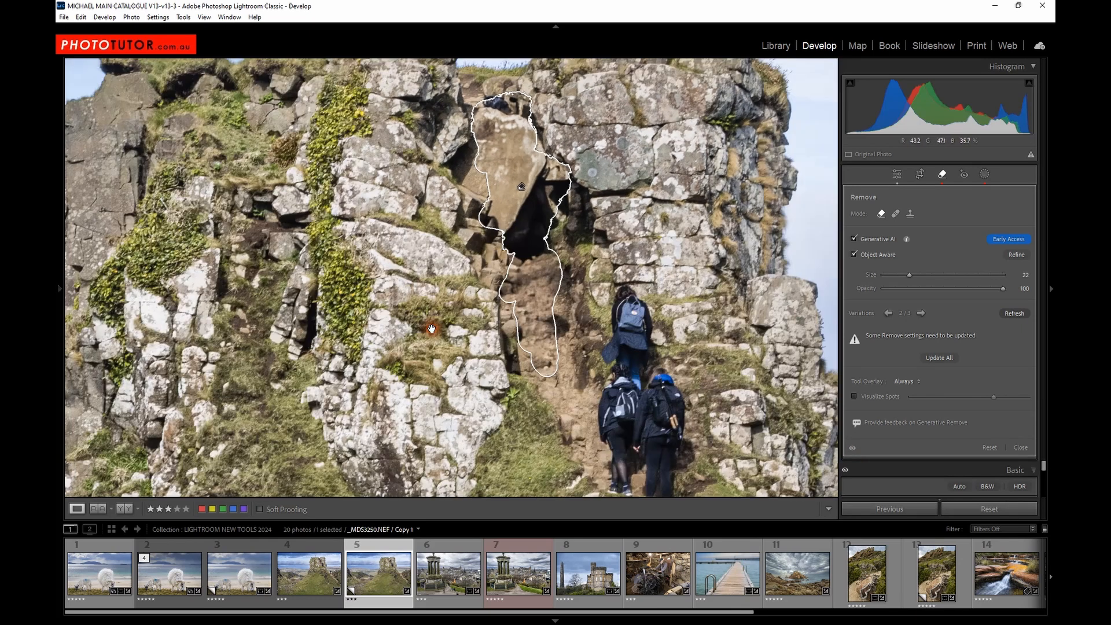
Compare the generative removal of the couple and dog beside the dirt path before and after
{"action": "left_click", "coordinate": [942, 174]}
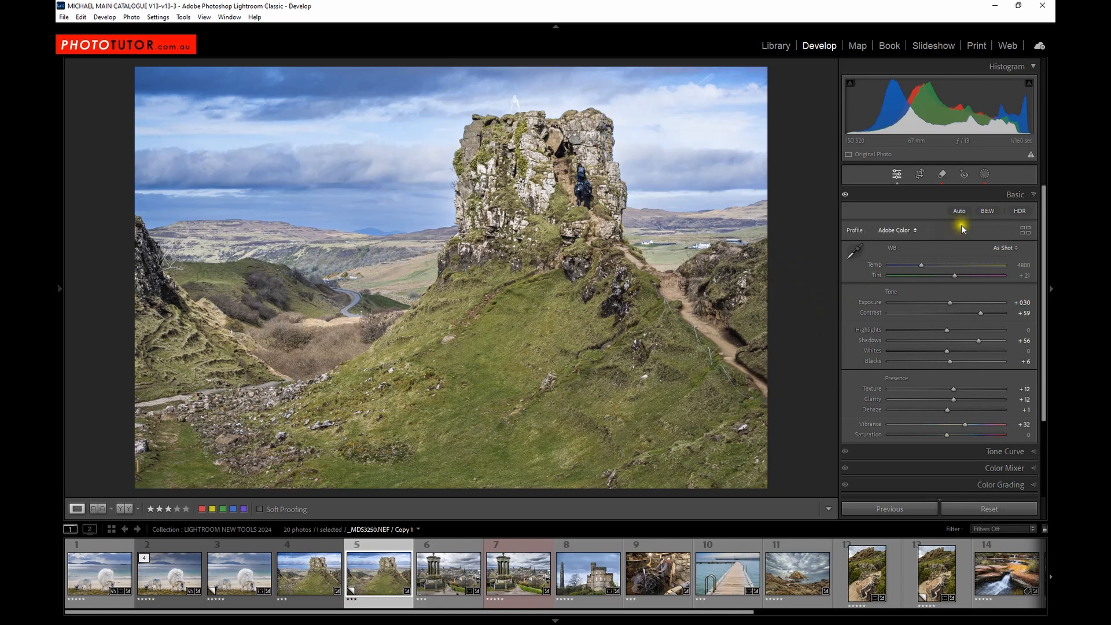
{"action": "left_click", "coordinate": [941, 174]}
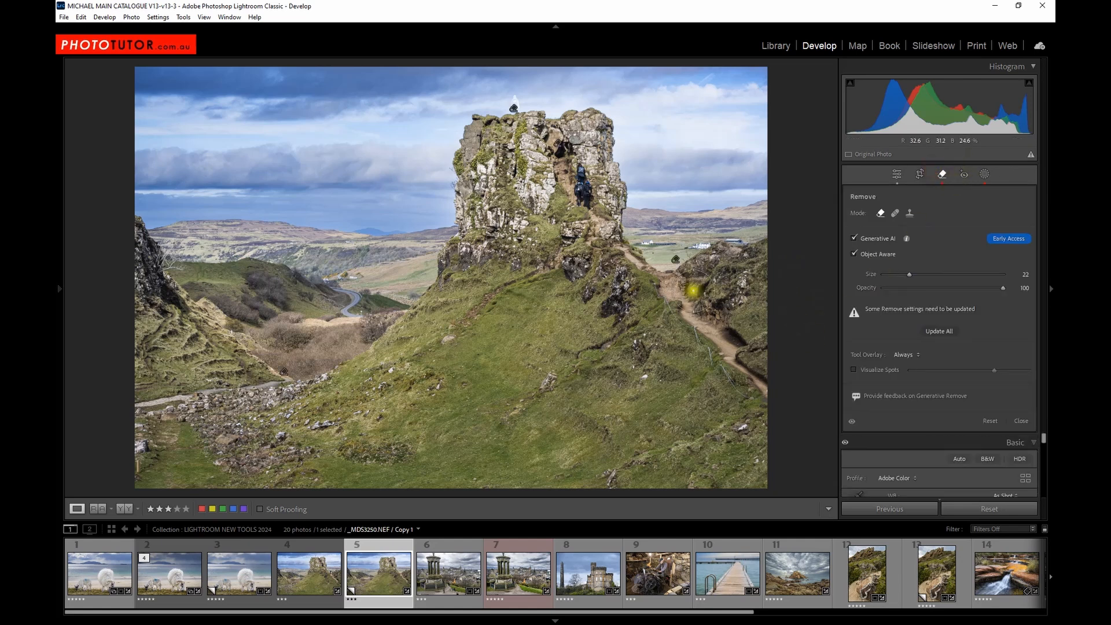
{"action": "left_click", "coordinate": [693, 272]}
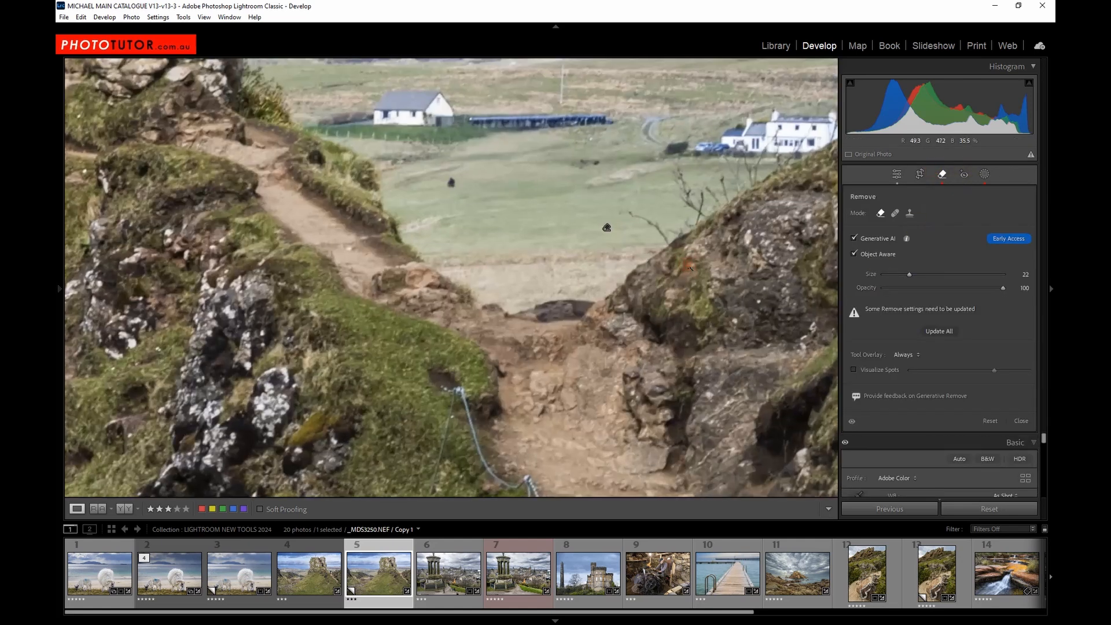
{"action": "left_click", "coordinate": [607, 229]}
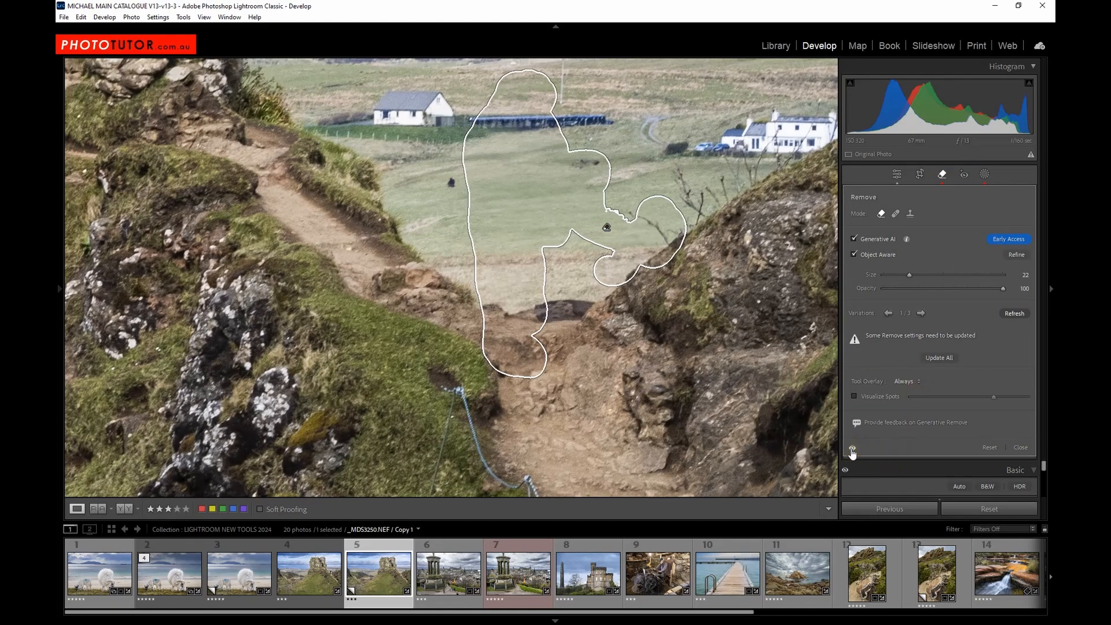
{"action": "left_click", "coordinate": [852, 450]}
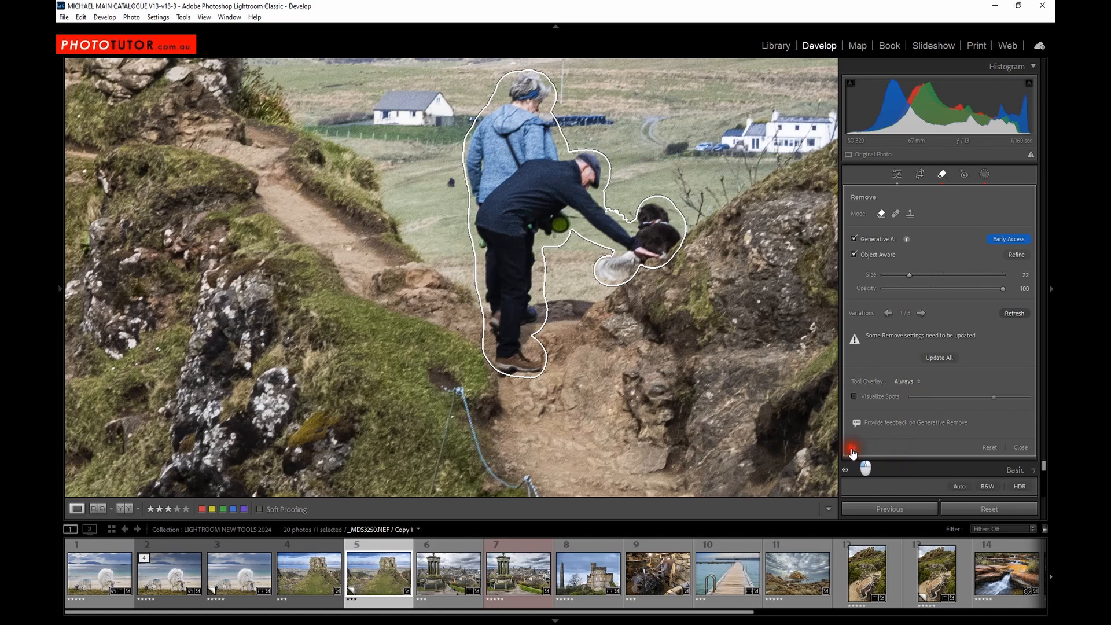
{"action": "left_click_drag", "start_coordinate": [852, 450], "coordinate": [853, 453]}
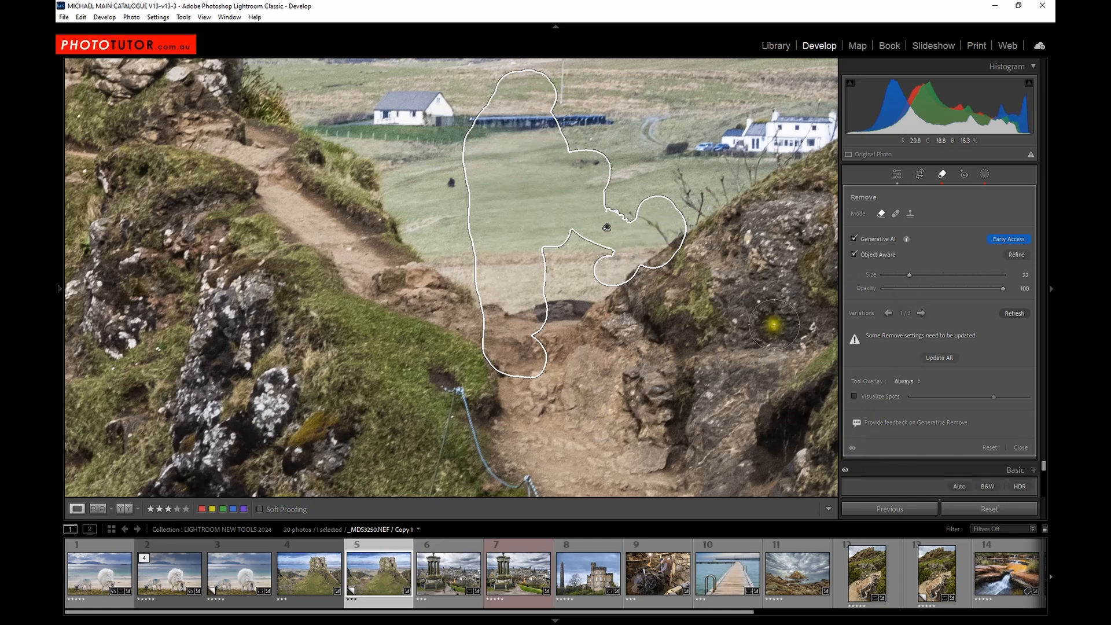
Switch to the Calton Hill image in Photoshop, compare it with the CLONE layer shown and hidden, and examine the people on the path
{"action": "left_click", "coordinate": [421, 211]}
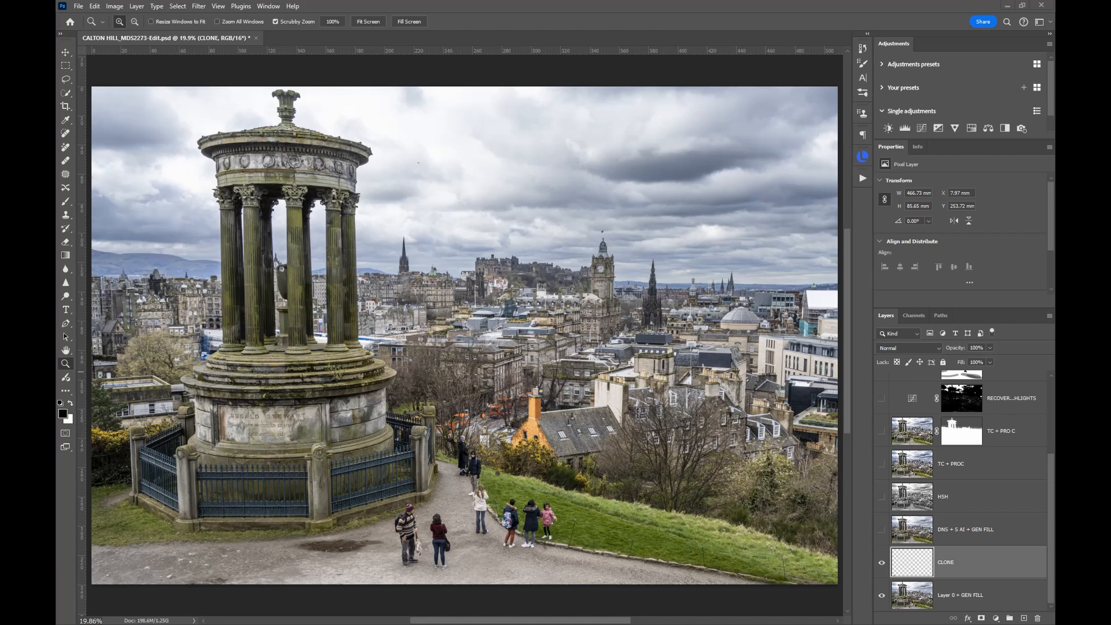
{"action": "left_click", "coordinate": [478, 561]}
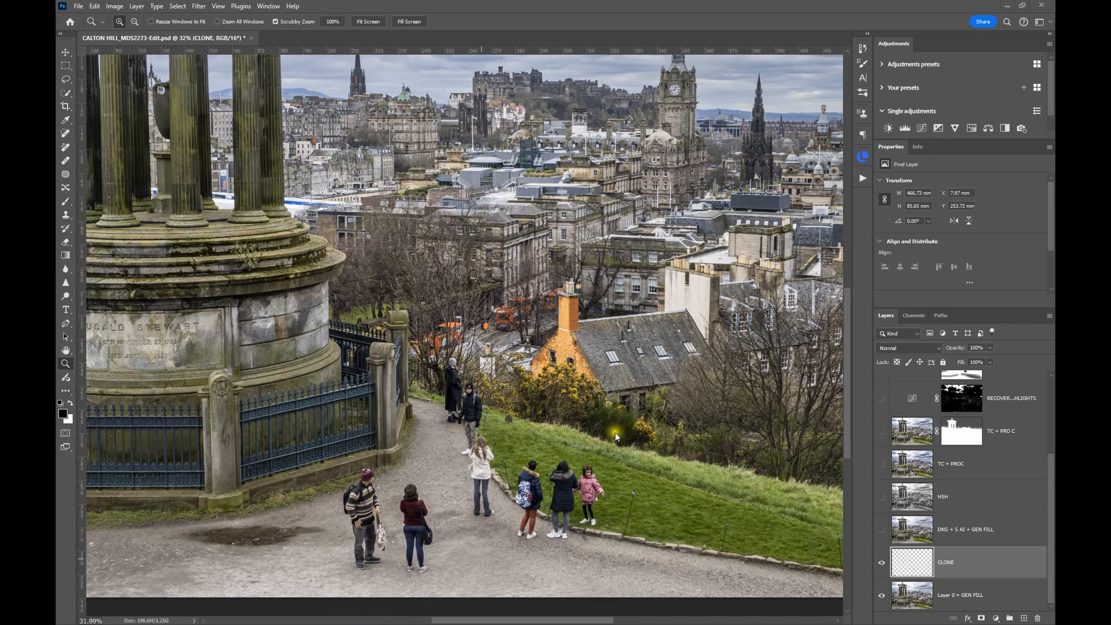
{"action": "left_click", "coordinate": [882, 562]}
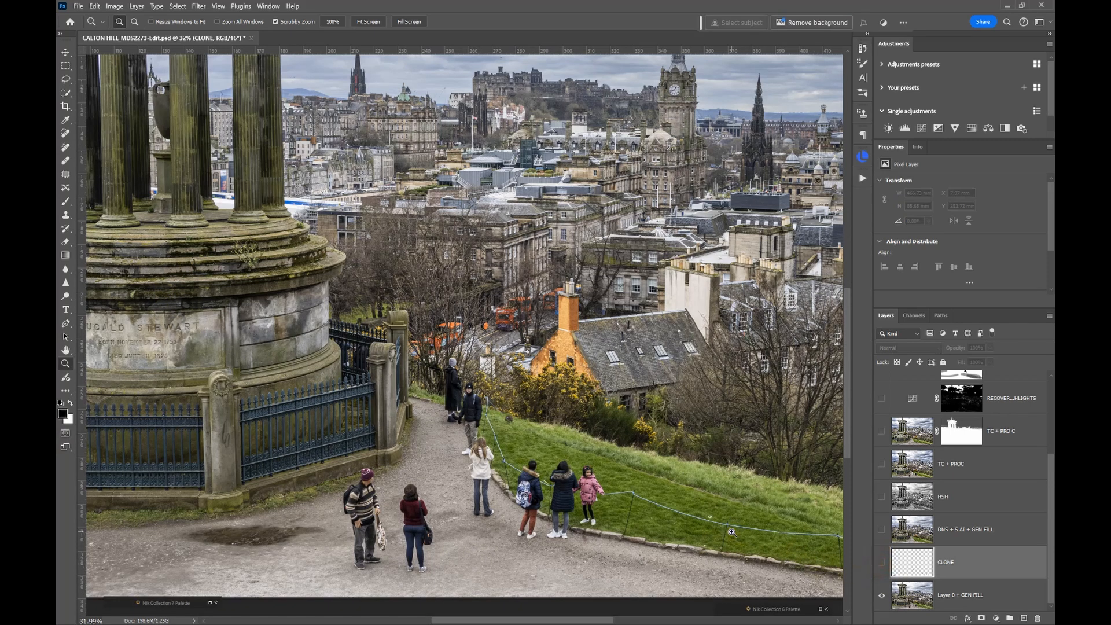
{"action": "left_click_drag", "start_coordinate": [732, 532], "coordinate": [590, 391]}
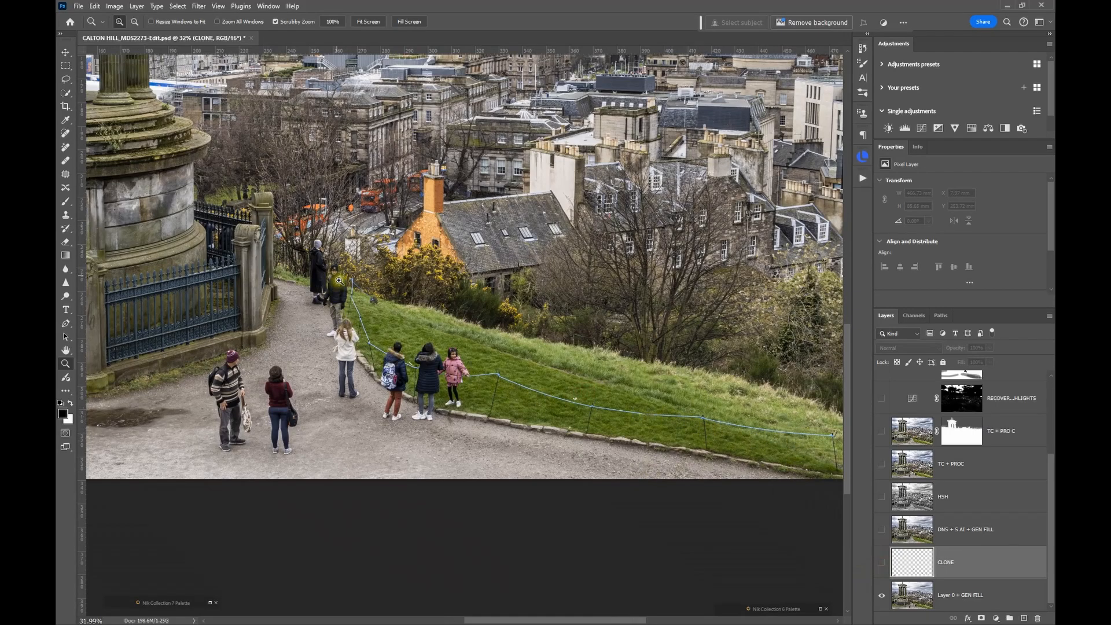
{"action": "left_click", "coordinate": [882, 563]}
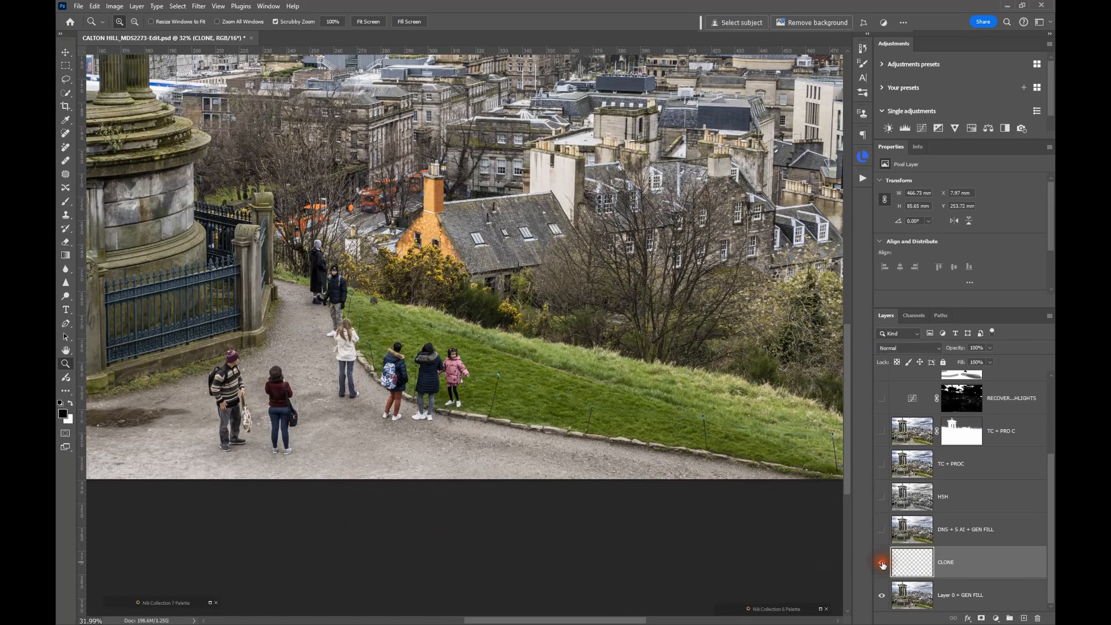
{"action": "left_click", "coordinate": [882, 563]}
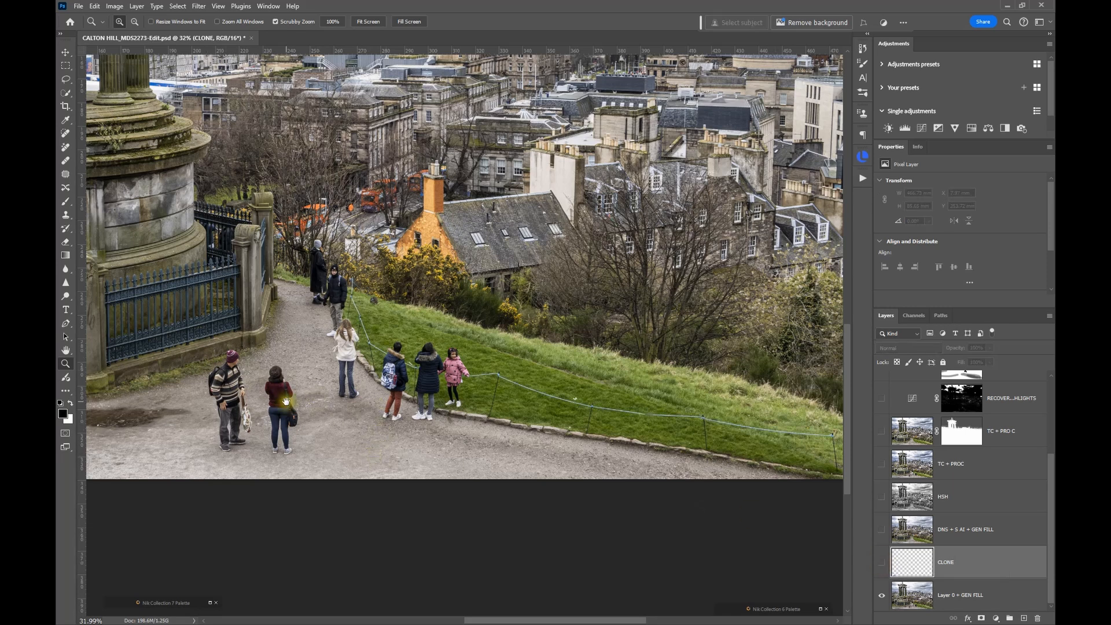
{"action": "left_click_drag", "start_coordinate": [290, 401], "coordinate": [481, 382]}
{"action": "scroll", "coordinate": [486, 397], "scroll_direction": "up", "scroll_amount": 3}
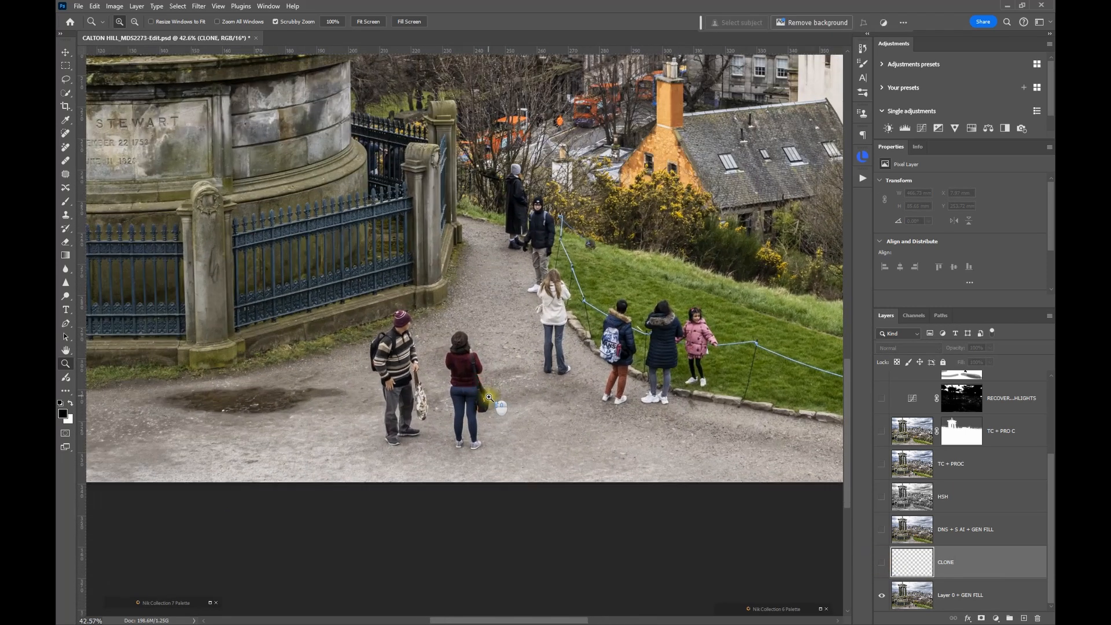
Lasso the man and woman in the path's foreground on Layer 0 + GEN FILL, and run Generative Fill without a prompt
{"action": "left_click", "coordinate": [915, 591]}
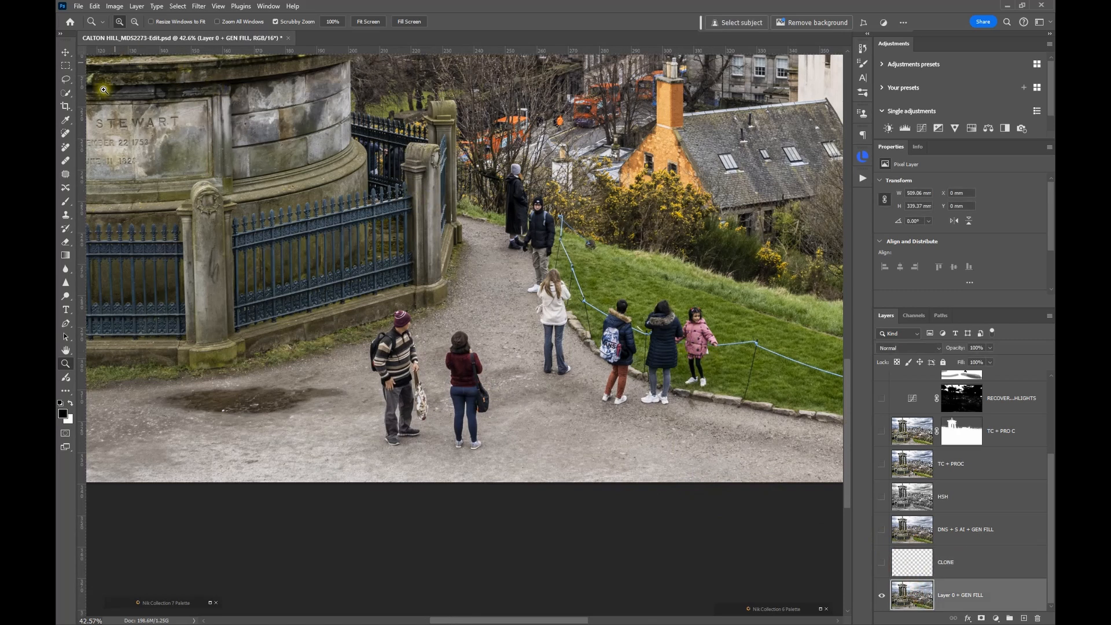
{"action": "left_click", "coordinate": [67, 84]}
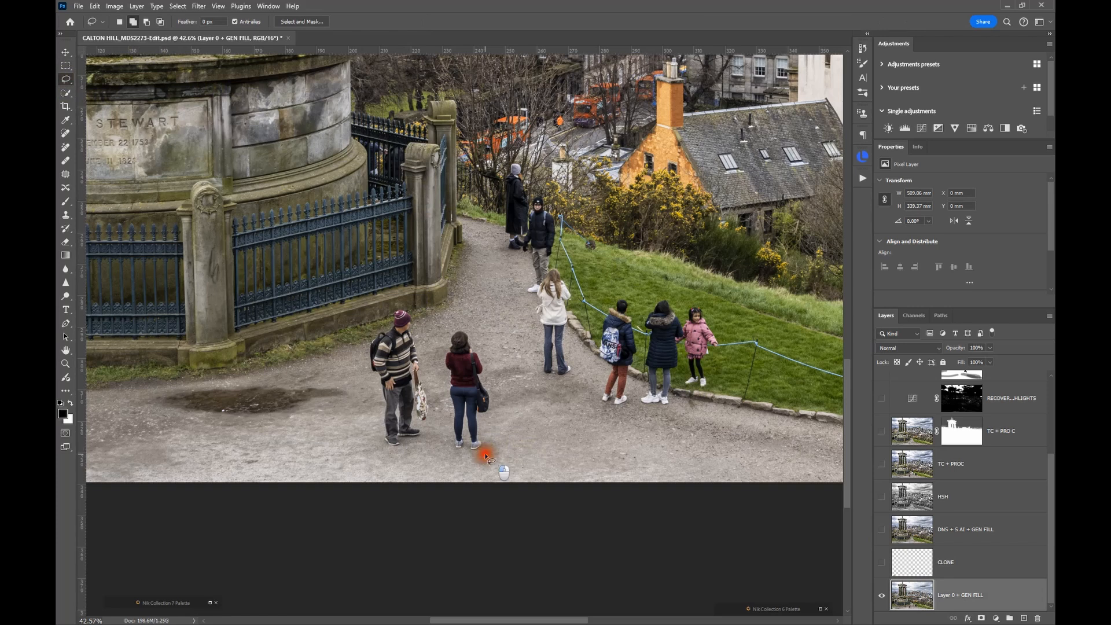
{"action": "mouse_move", "coordinate": [485, 457]}
{"action": "left_mouse_down"}
{"action": "mouse_move", "coordinate": [457, 457]}
{"action": "mouse_move", "coordinate": [430, 436]}
{"action": "mouse_move", "coordinate": [406, 455]}
{"action": "mouse_move", "coordinate": [374, 443]}
{"action": "mouse_move", "coordinate": [358, 334]}
{"action": "mouse_move", "coordinate": [377, 301]}
{"action": "mouse_move", "coordinate": [402, 299]}
{"action": "mouse_move", "coordinate": [429, 330]}
{"action": "mouse_move", "coordinate": [443, 316]}
{"action": "mouse_move", "coordinate": [473, 322]}
{"action": "mouse_move", "coordinate": [500, 392]}
{"action": "mouse_move", "coordinate": [488, 458]}
{"action": "mouse_move", "coordinate": [414, 451]}
{"action": "left_mouse_up"}
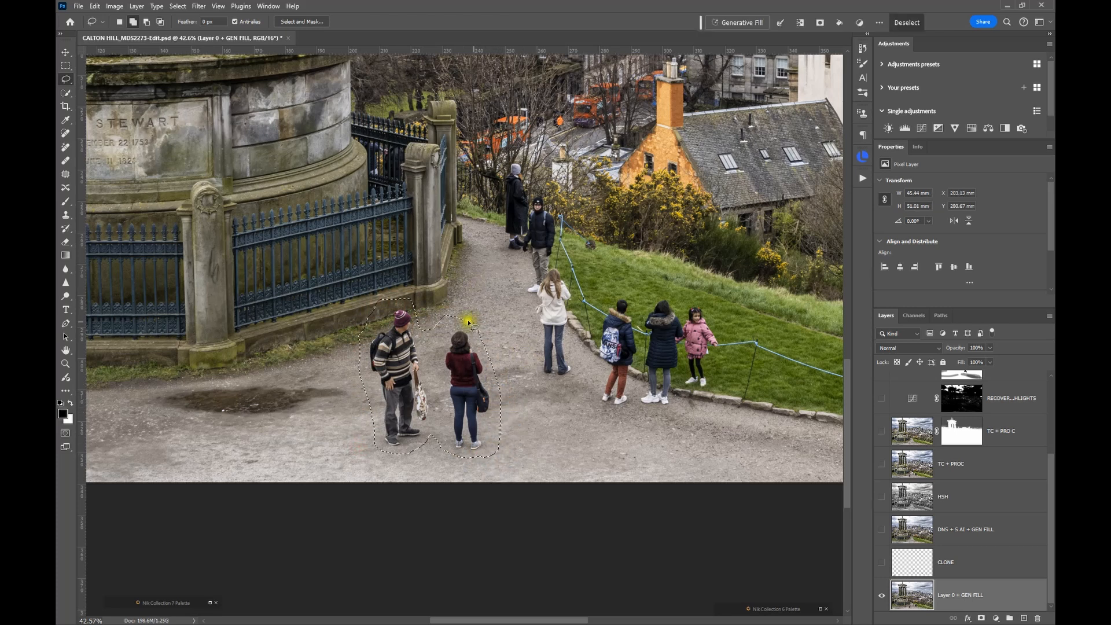
{"action": "left_click", "coordinate": [728, 24]}
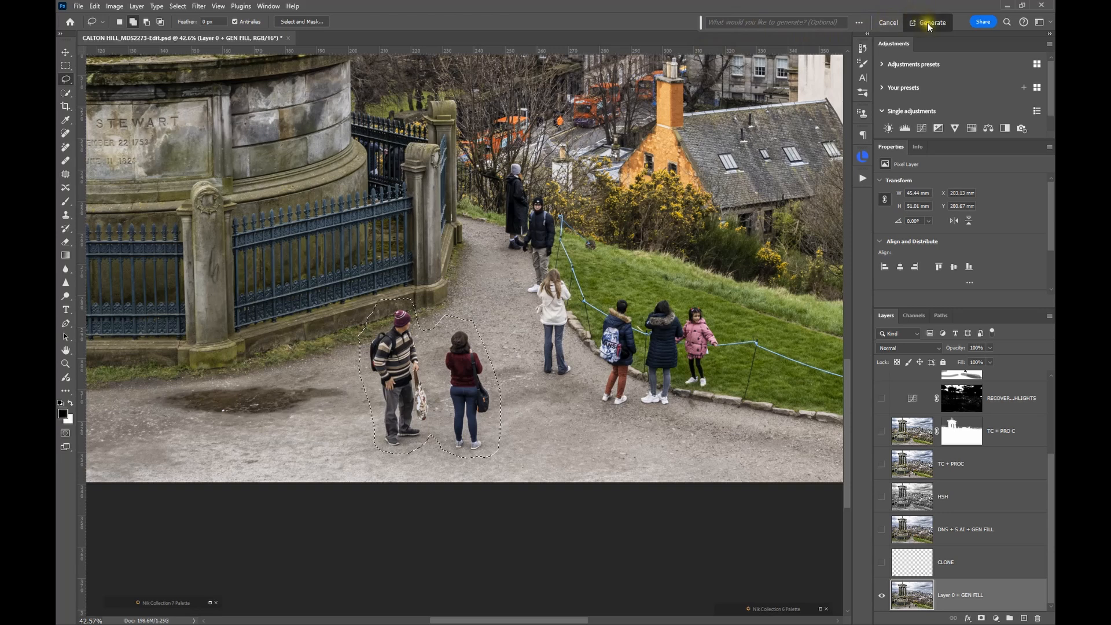
{"action": "left_click", "coordinate": [928, 24]}
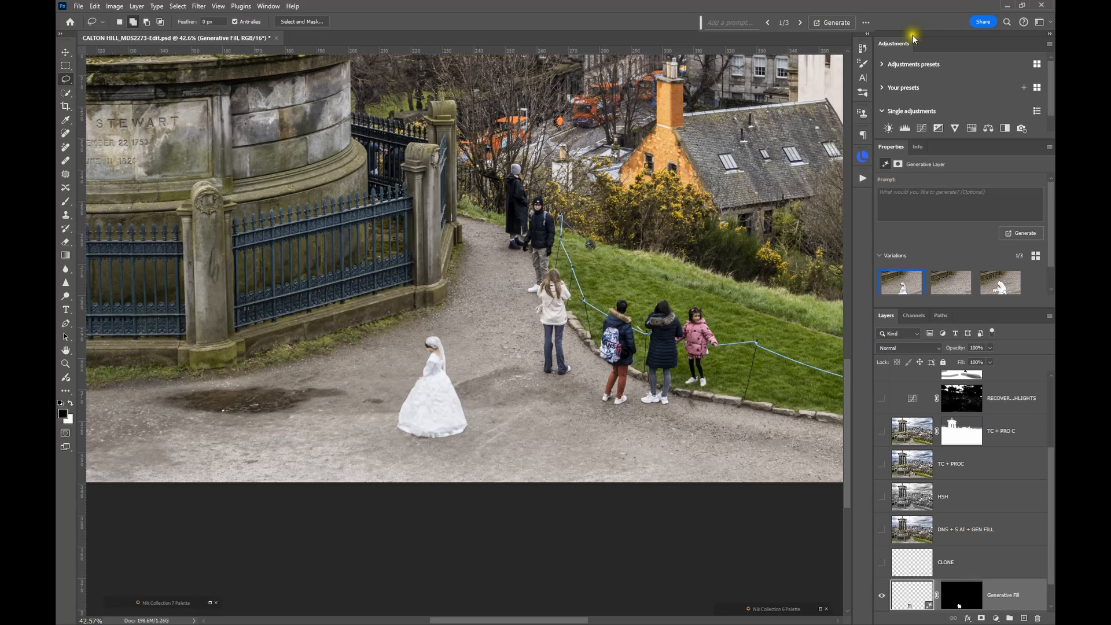
Preview the second and third Generative Fill variations for the selected foreground area
{"action": "scroll", "coordinate": [972, 247], "scroll_direction": "down", "scroll_amount": 1}
{"action": "scroll", "coordinate": [972, 247], "scroll_direction": "down", "scroll_amount": 1}
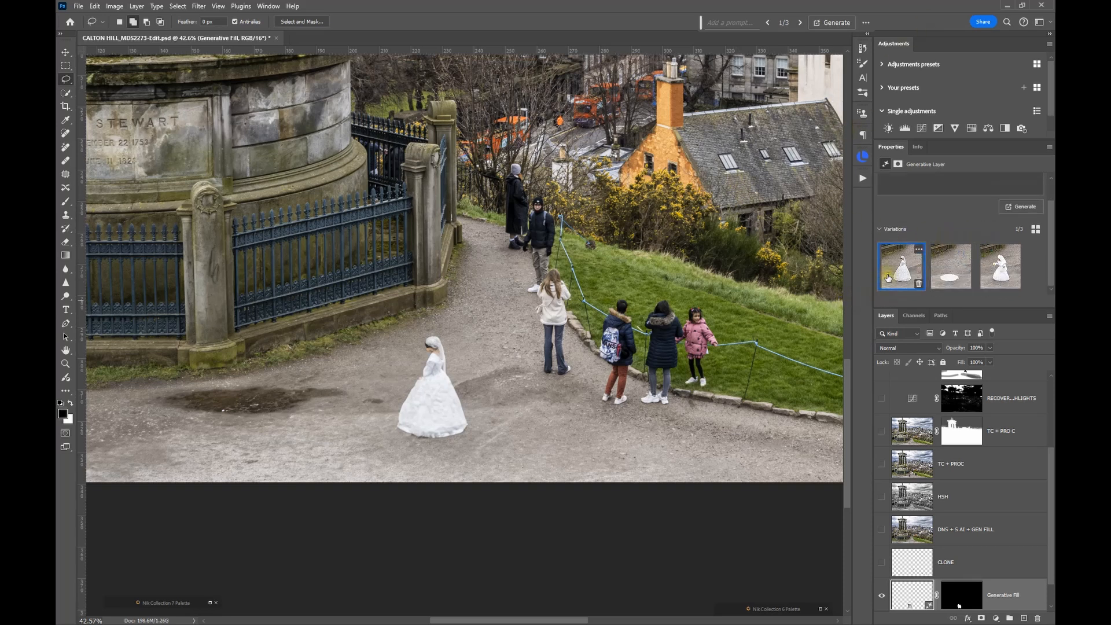
{"action": "mouse_move", "coordinate": [940, 271]}
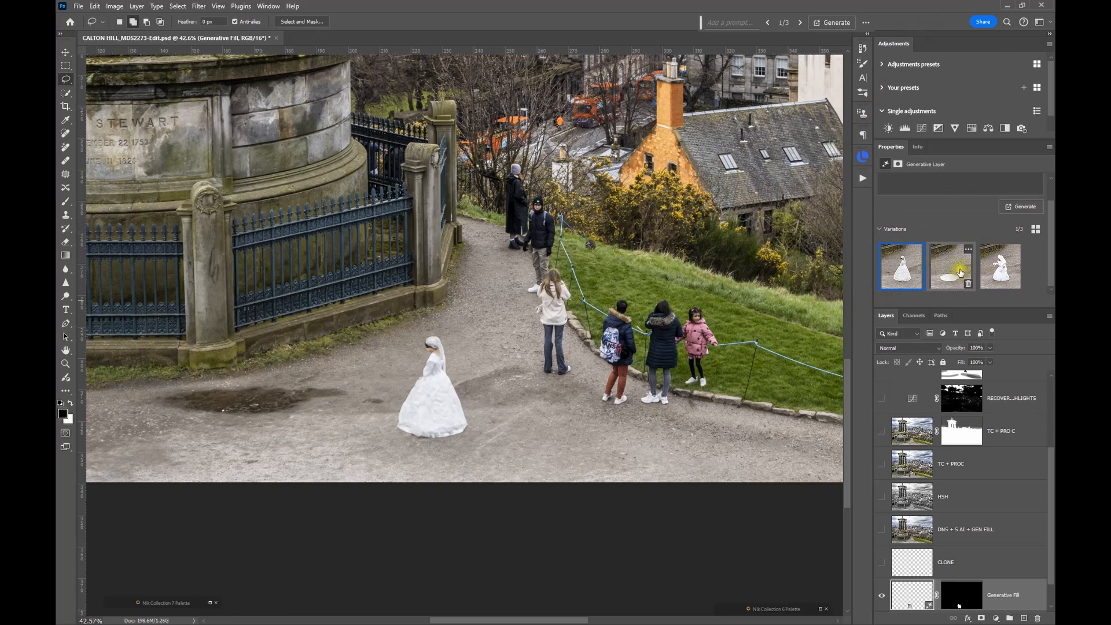
{"action": "left_click", "coordinate": [954, 275]}
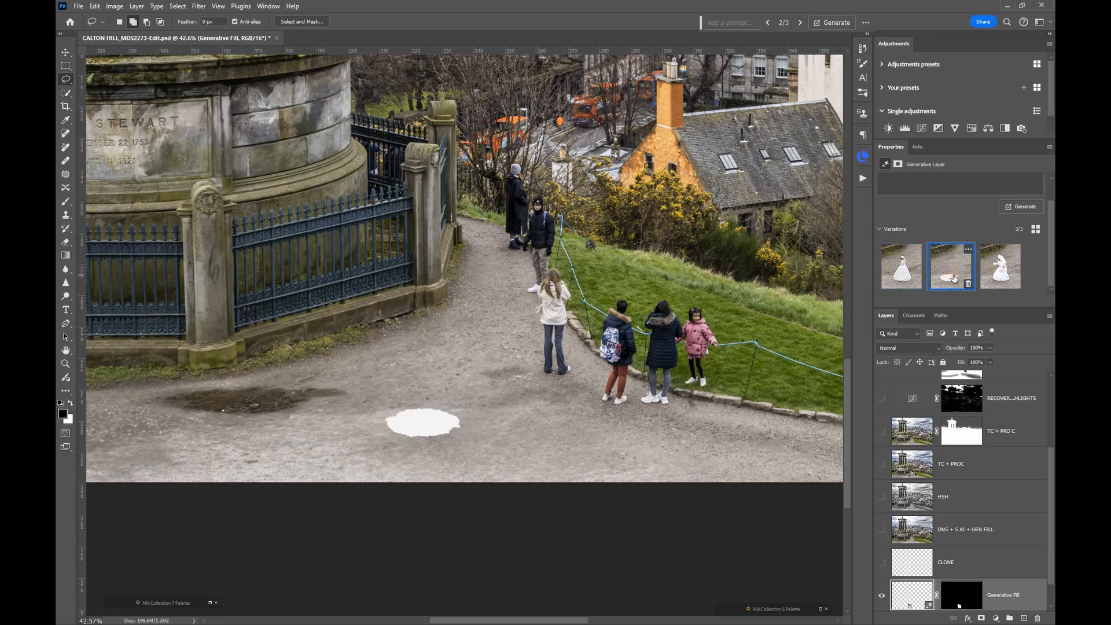
{"action": "left_click", "coordinate": [995, 281]}
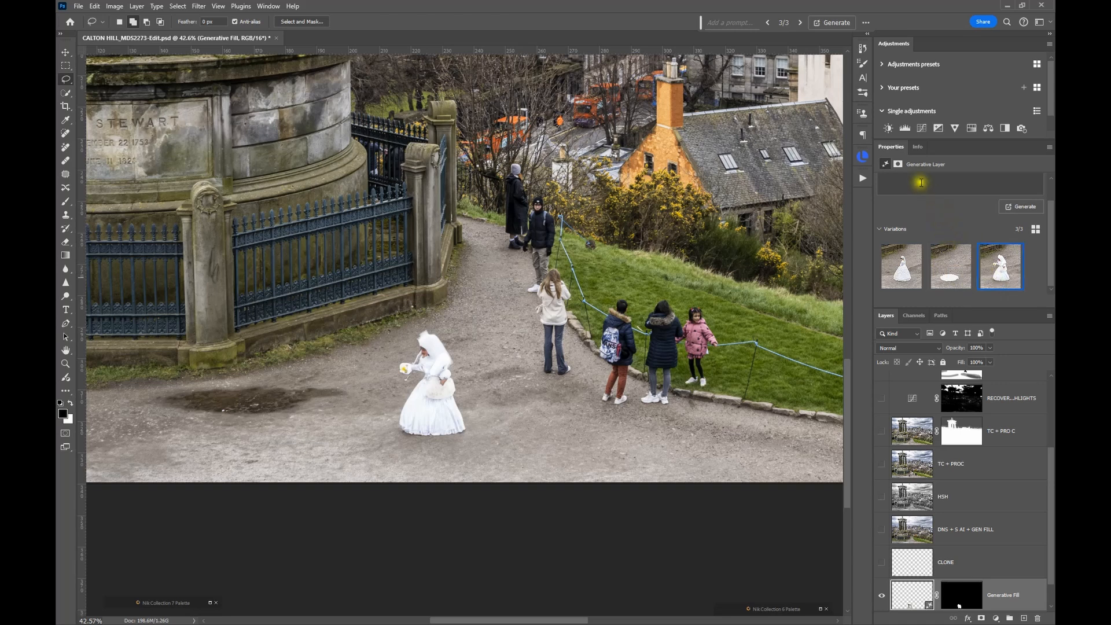
Generate another set of fill variations without a prompt and choose the first one, with the empty gravel path
{"action": "left_click", "coordinate": [1022, 207]}
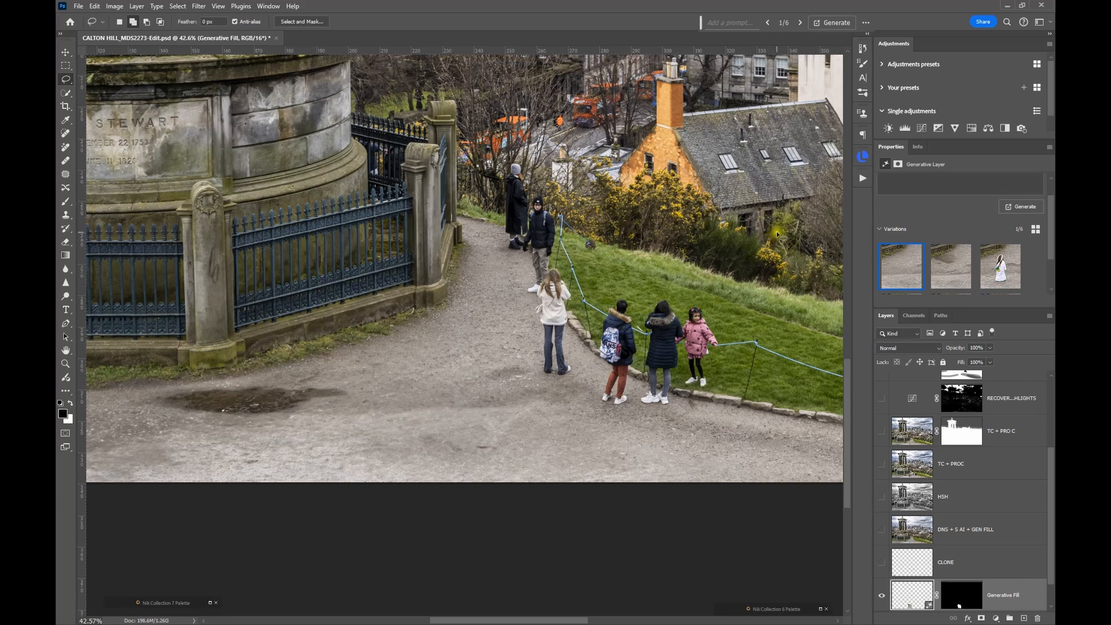
{"action": "left_click", "coordinate": [896, 272]}
{"action": "left_click_drag", "start_coordinate": [461, 349], "coordinate": [561, 419]}
Show the DNS + S AI + GEN FILL and CLONE layers, and inspect the cleaned path in the full image and close up
{"action": "left_click", "coordinate": [881, 529]}
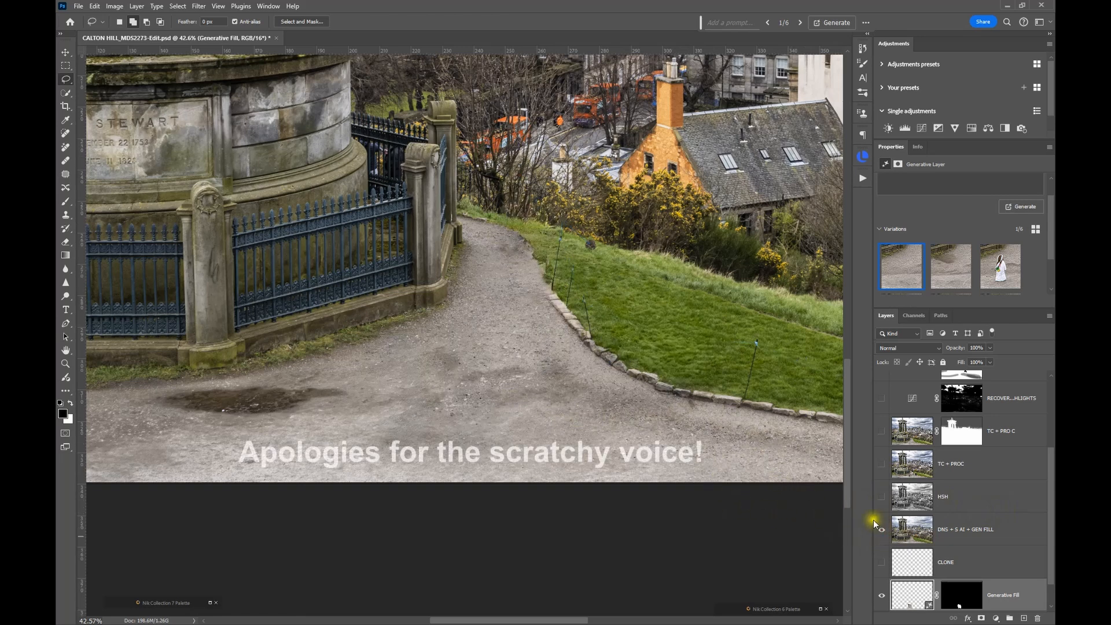
{"action": "left_click", "coordinate": [882, 566]}
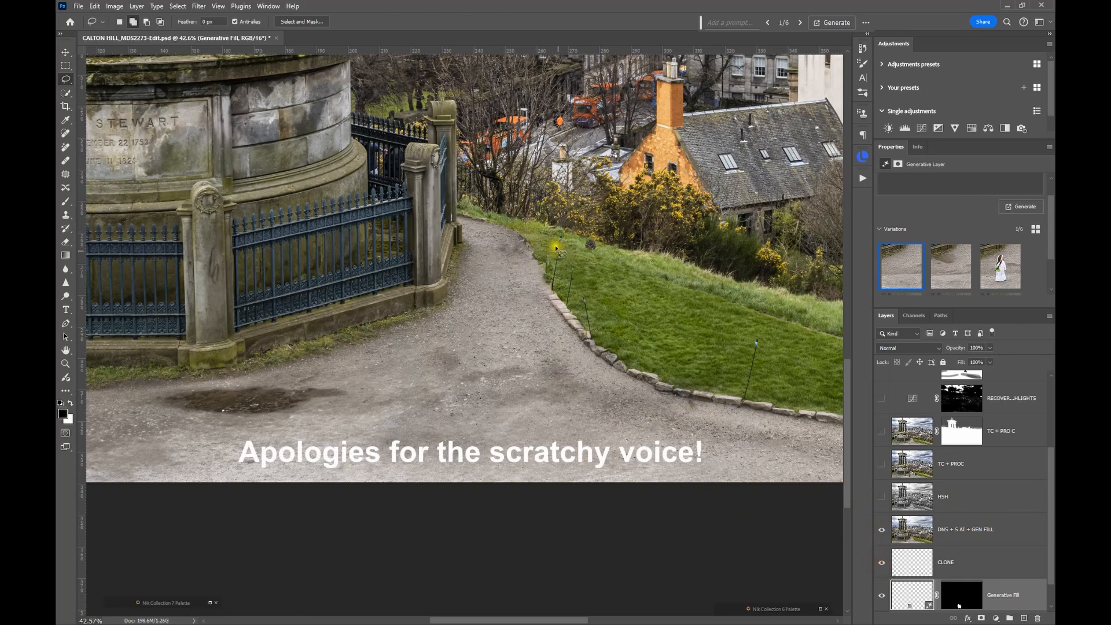
{"action": "scroll", "coordinate": [608, 294], "scroll_direction": "down", "scroll_amount": 1}
{"action": "scroll", "coordinate": [609, 294], "scroll_direction": "down", "scroll_amount": 2}
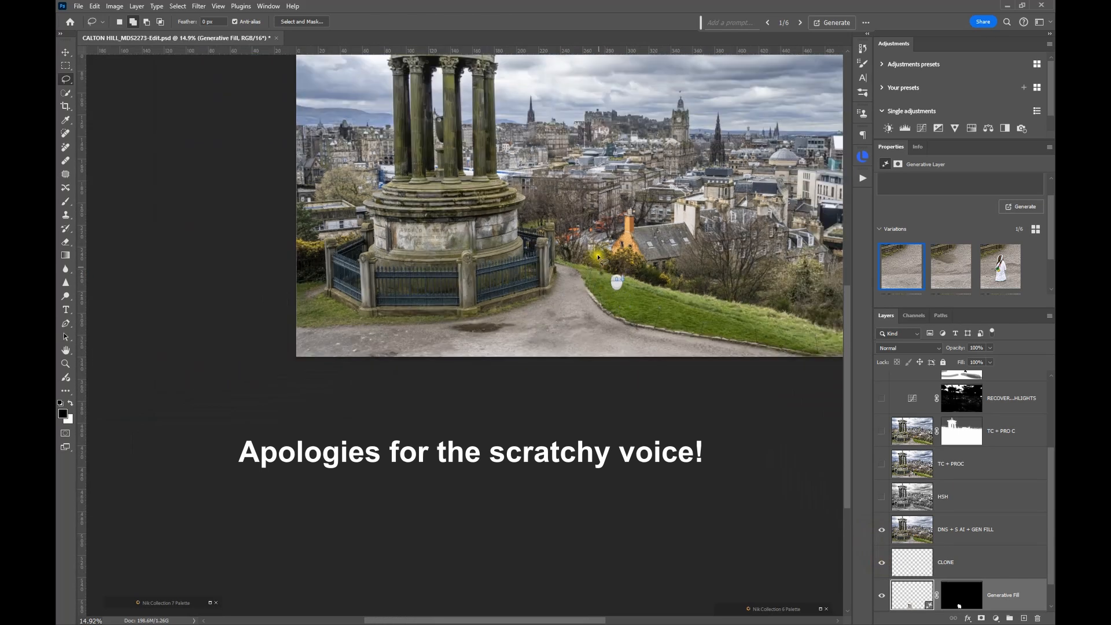
{"action": "left_click_drag", "start_coordinate": [595, 228], "coordinate": [493, 352]}
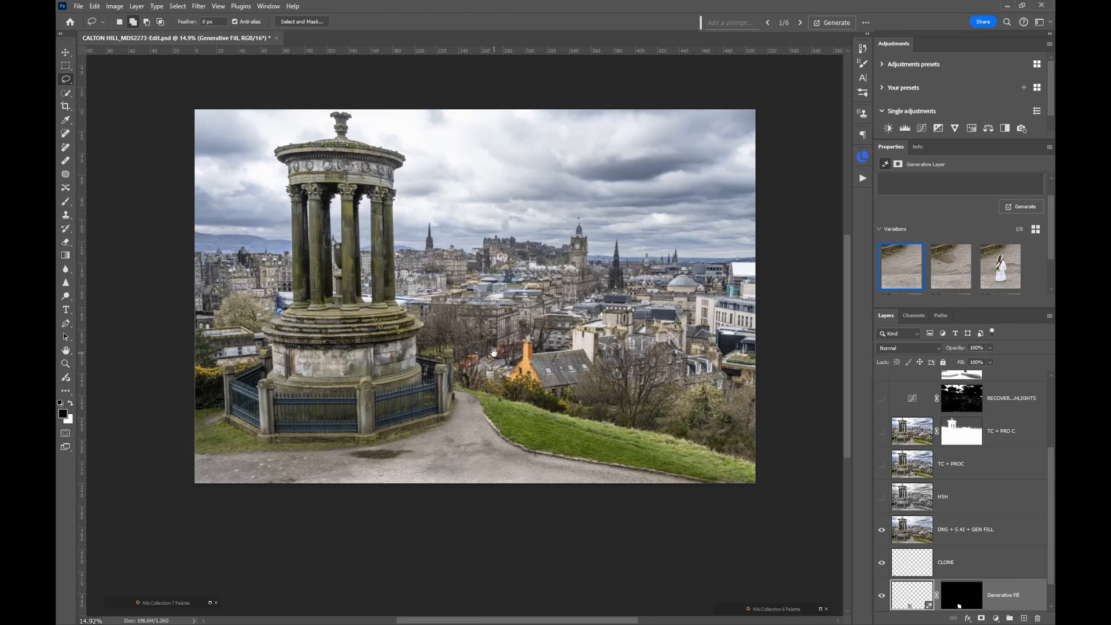
{"action": "scroll", "coordinate": [448, 439], "scroll_direction": "up", "scroll_amount": 5}
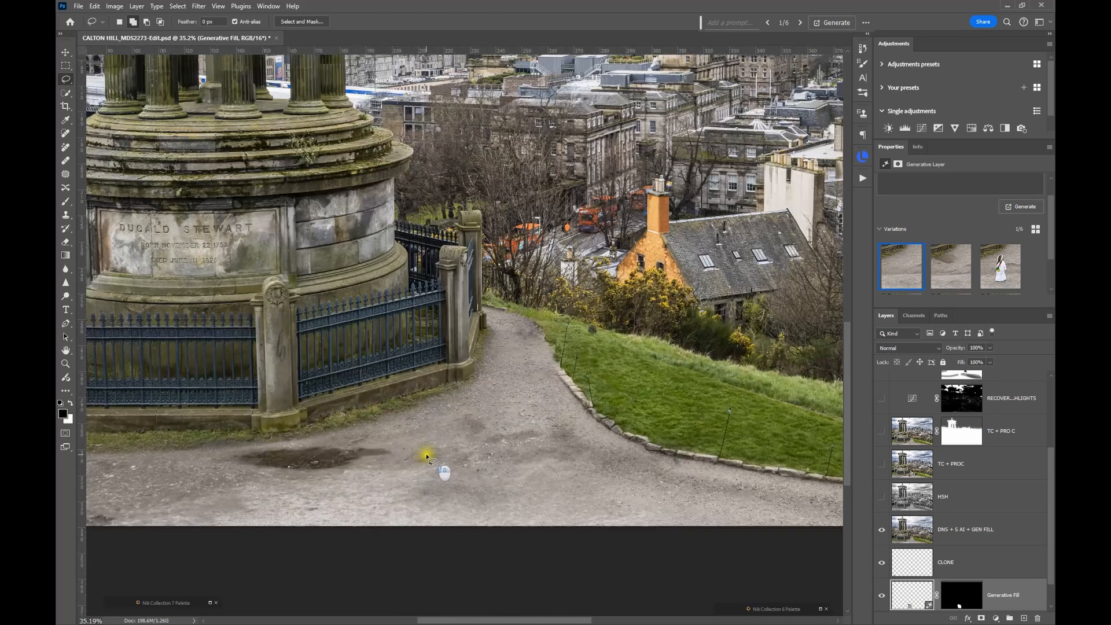
{"action": "scroll", "coordinate": [425, 441], "scroll_direction": "up", "scroll_amount": 1}
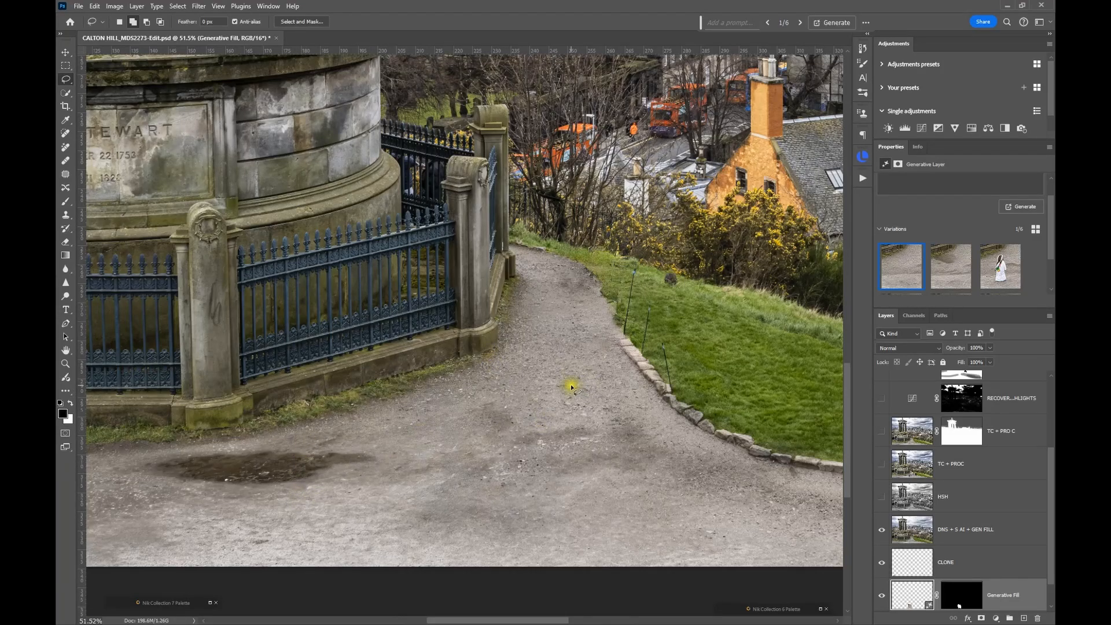
{"action": "scroll", "coordinate": [571, 388], "scroll_direction": "down", "scroll_amount": 5}
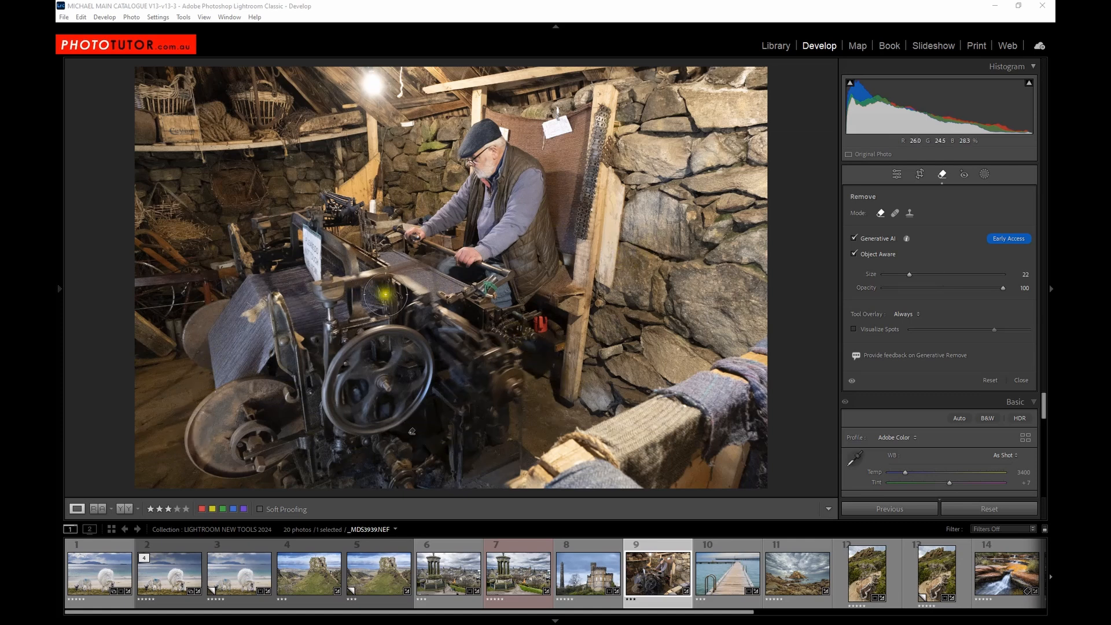
Compare the generative removal of the rope in front of the loom before and after, and close the Remove tool
{"action": "left_click", "coordinate": [852, 383]}
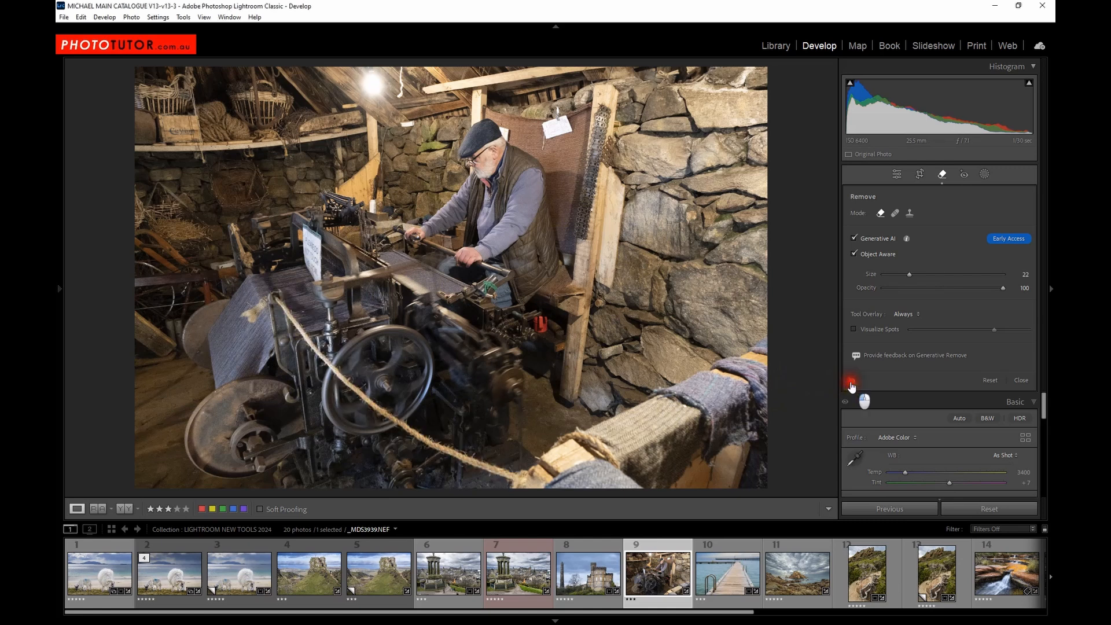
{"action": "left_click", "coordinate": [852, 383]}
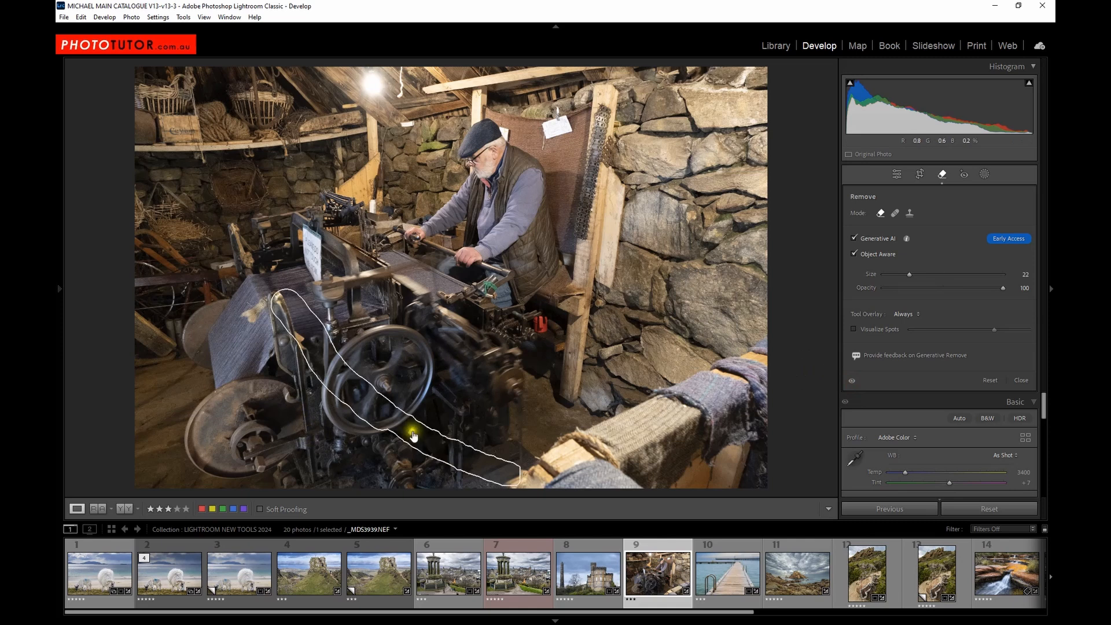
{"action": "left_click", "coordinate": [412, 431]}
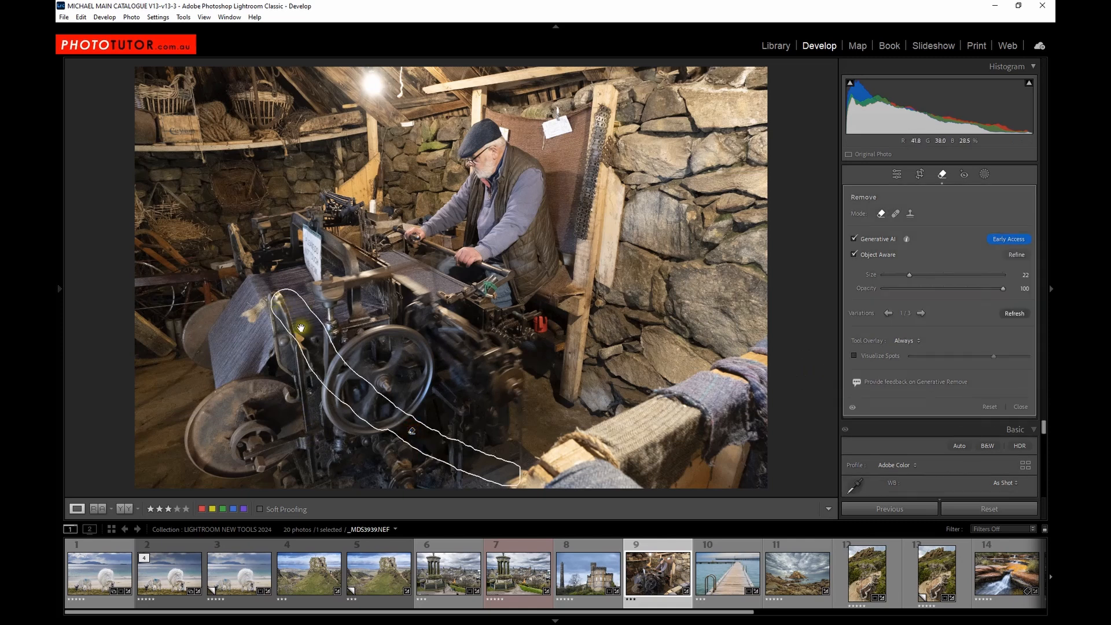
{"action": "left_click", "coordinate": [852, 407]}
{"action": "left_click", "coordinate": [852, 408]}
{"action": "left_click", "coordinate": [945, 176]}
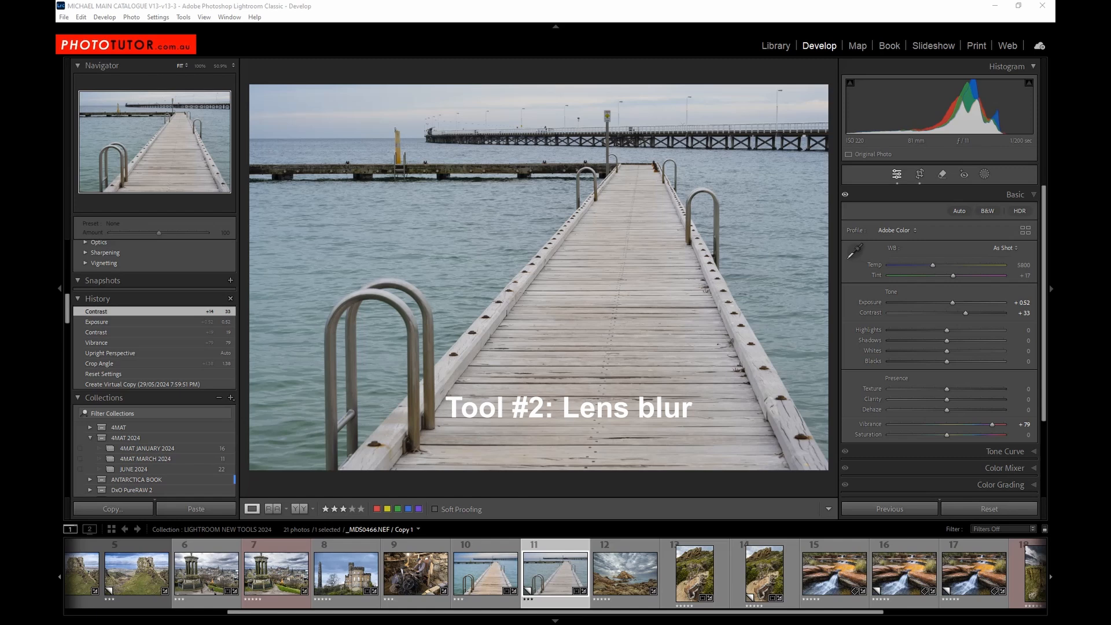
Enlarge the jetty photo by hiding the navigator and history area, and apply Lens Blur to it
{"action": "left_click", "coordinate": [60, 289]}
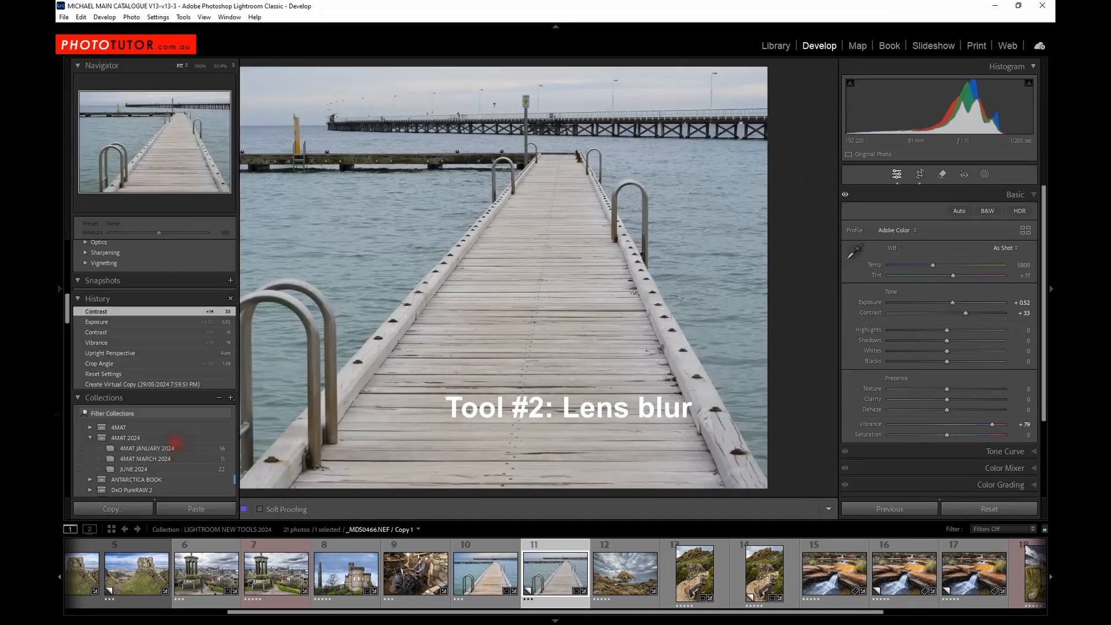
{"action": "left_click", "coordinate": [61, 289]}
{"action": "left_click", "coordinate": [61, 290]}
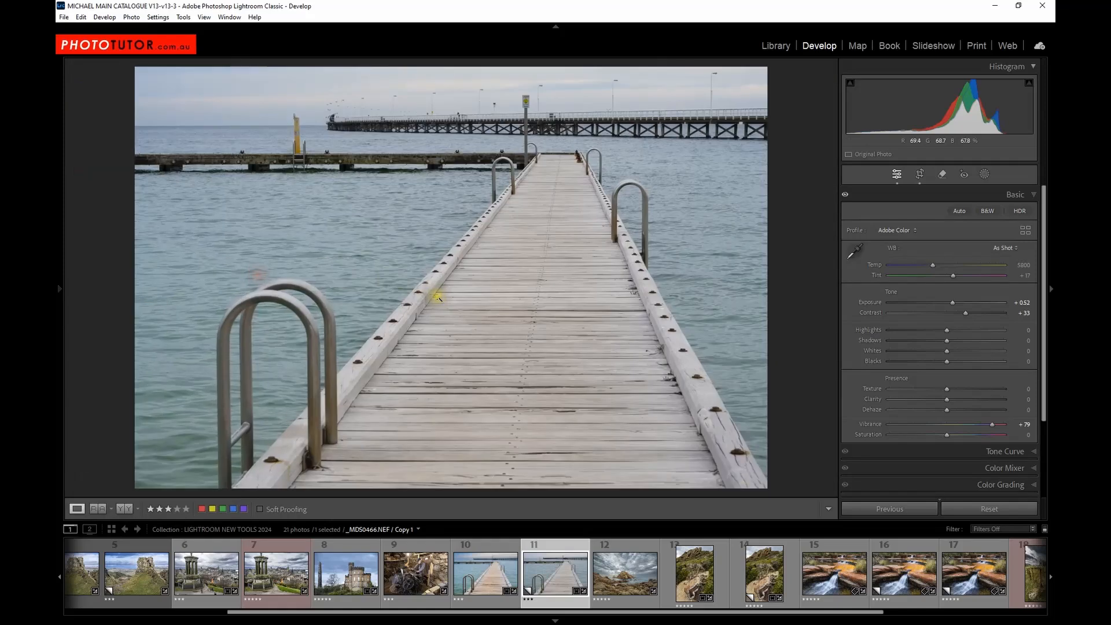
{"action": "scroll", "coordinate": [897, 382], "scroll_direction": "down", "scroll_amount": 2}
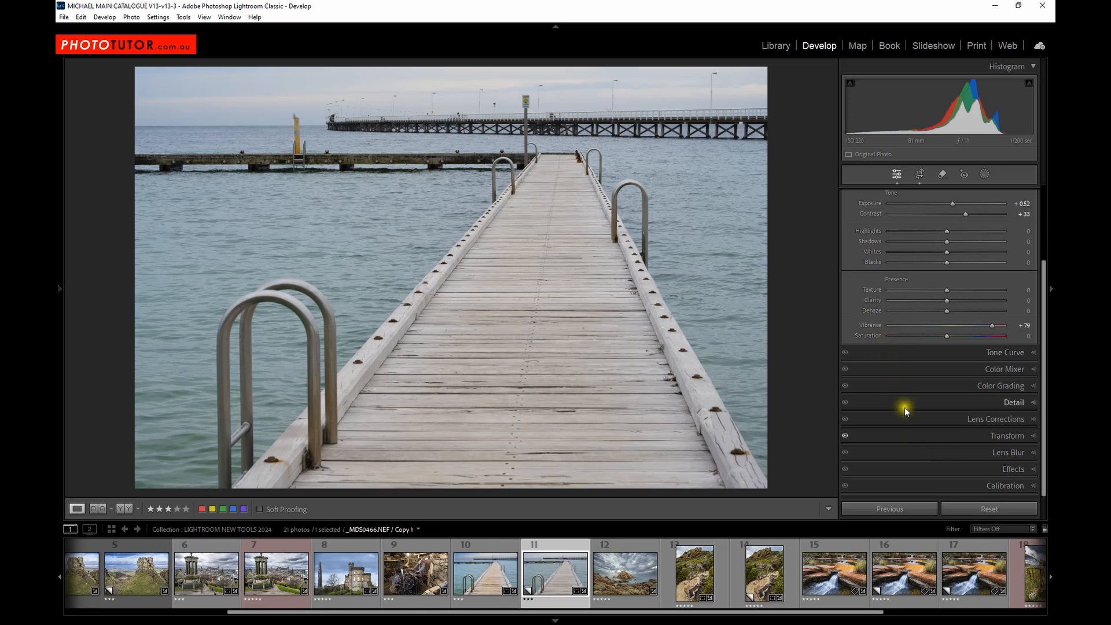
{"action": "left_click", "coordinate": [908, 449]}
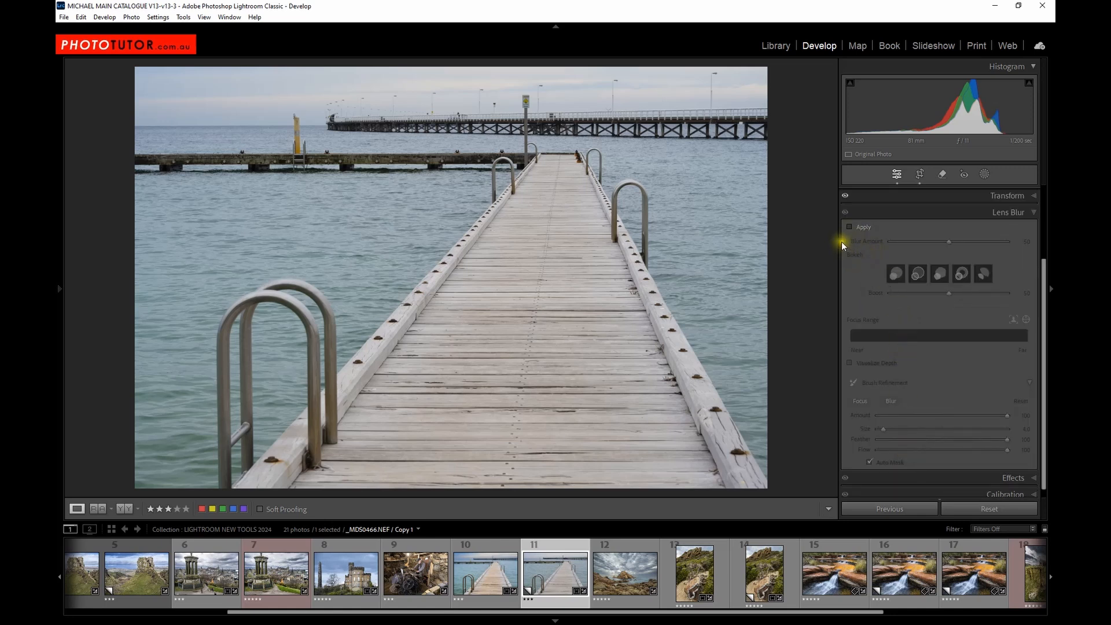
{"action": "left_click", "coordinate": [850, 228]}
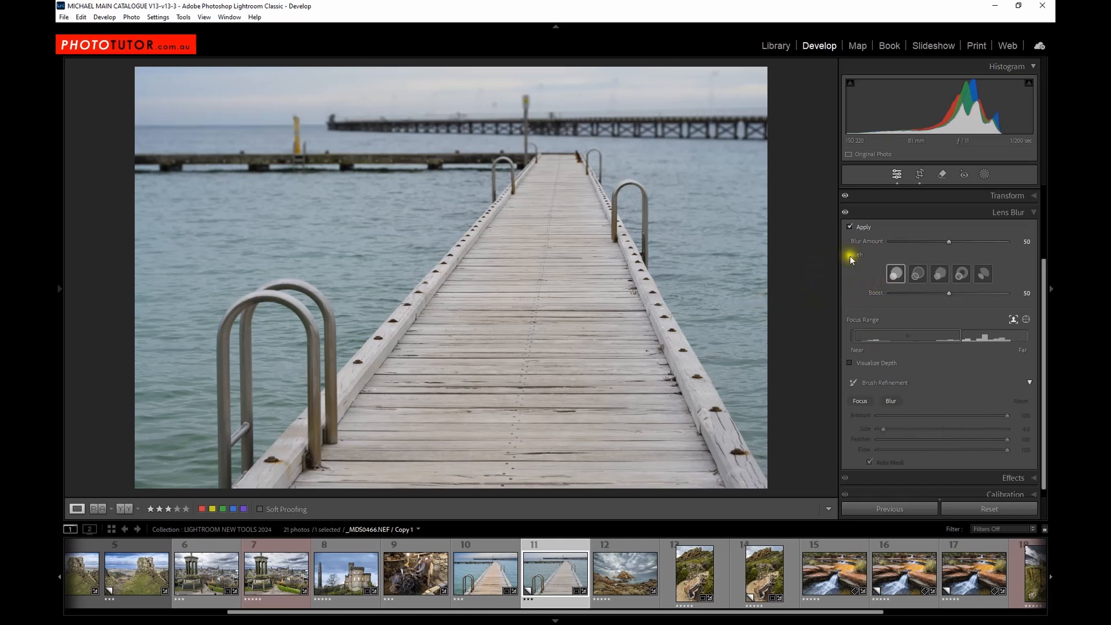
Check the Lens Blur depth map, and narrow the Focus Range to the nearest depths around the foreground handrail
{"action": "left_click", "coordinate": [850, 364]}
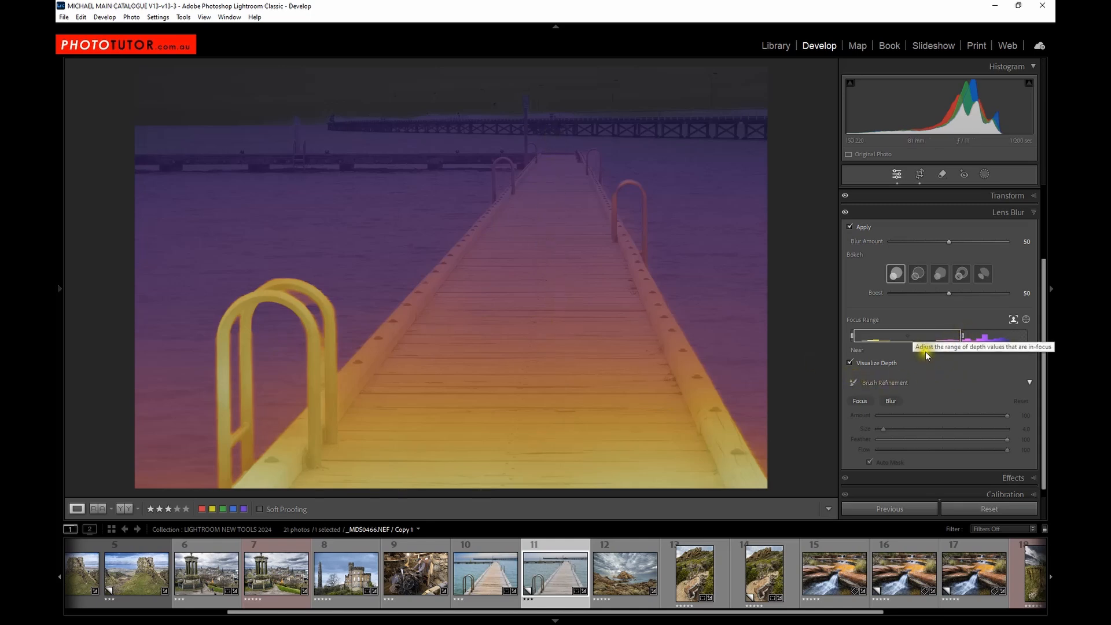
{"action": "left_click", "coordinate": [862, 363]}
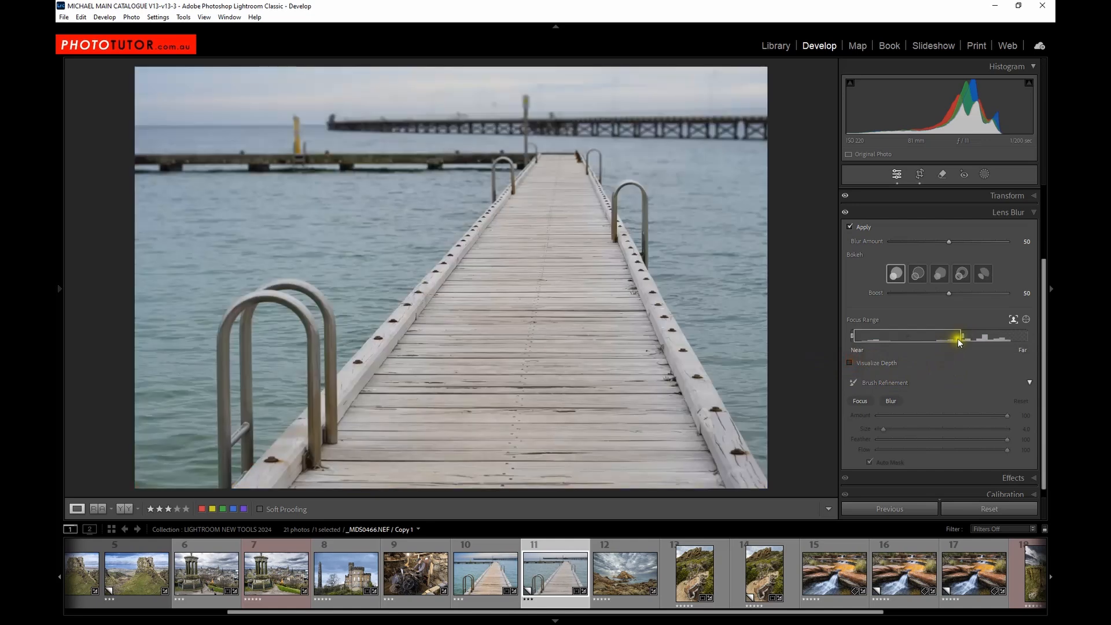
{"action": "left_click_drag", "start_coordinate": [963, 336], "coordinate": [880, 335]}
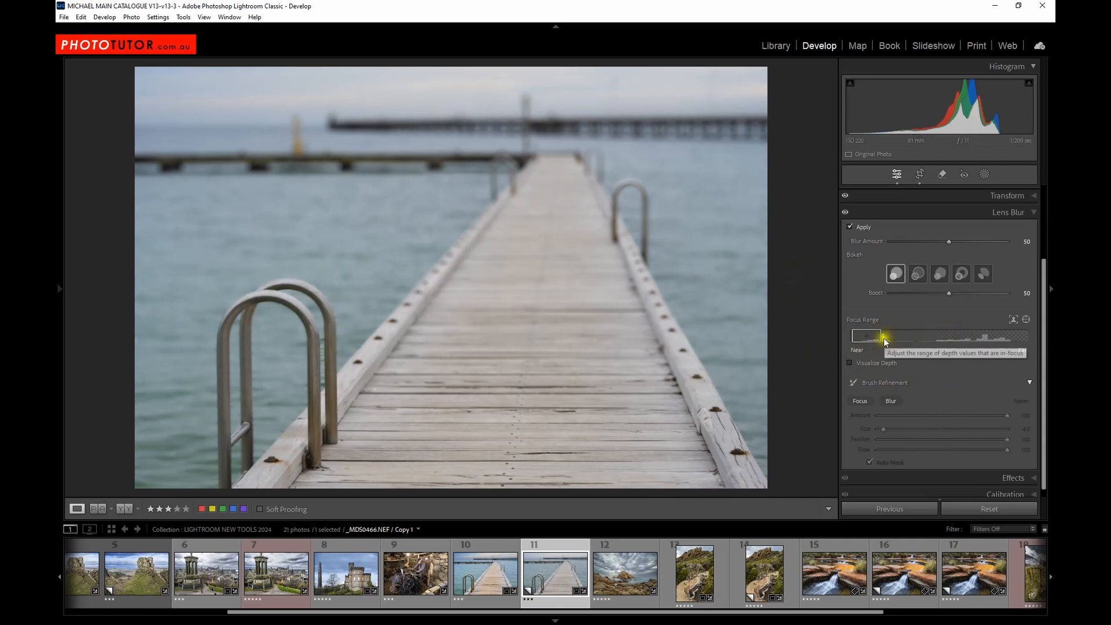
{"action": "mouse_move", "coordinate": [881, 335]}
{"action": "left_mouse_down"}
{"action": "mouse_move", "coordinate": [1007, 340]}
{"action": "mouse_move", "coordinate": [897, 337]}
{"action": "left_mouse_up"}
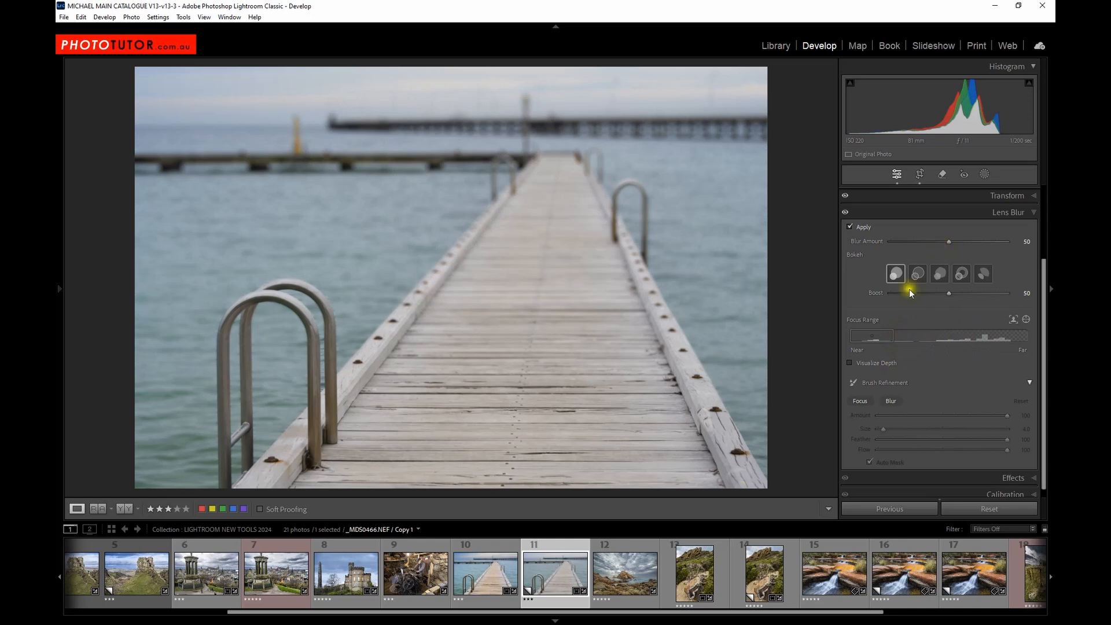
Set the Lens Blur amount to 63 and extend the far end of the Focus Range slightly
{"action": "left_click", "coordinate": [949, 243]}
{"action": "left_click_drag", "start_coordinate": [949, 244], "coordinate": [957, 243]}
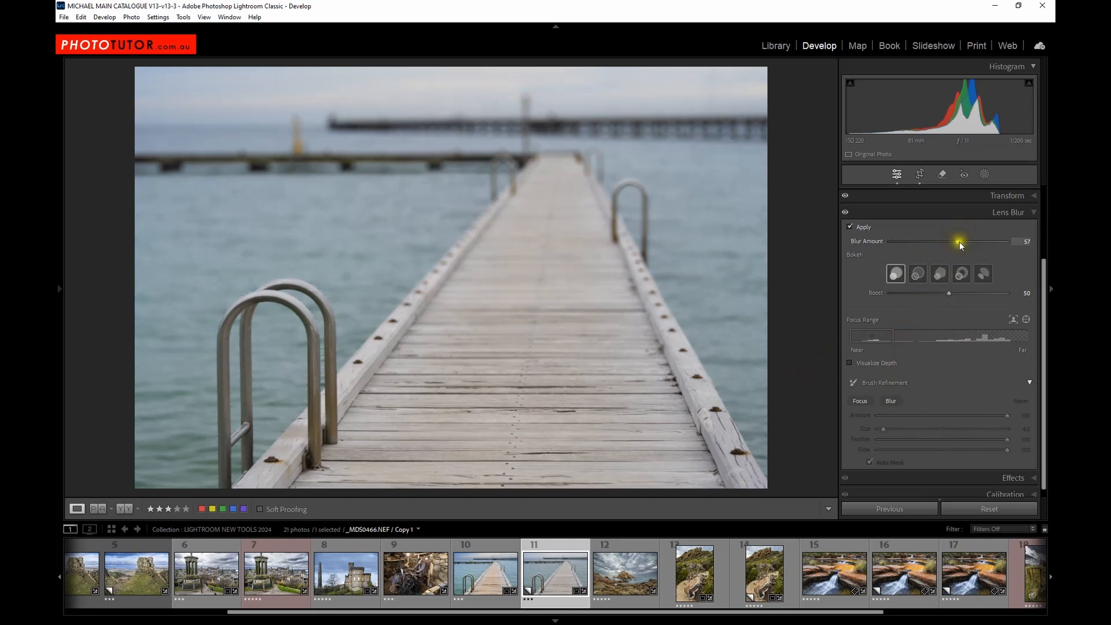
{"action": "left_click_drag", "start_coordinate": [960, 242], "coordinate": [972, 244]}
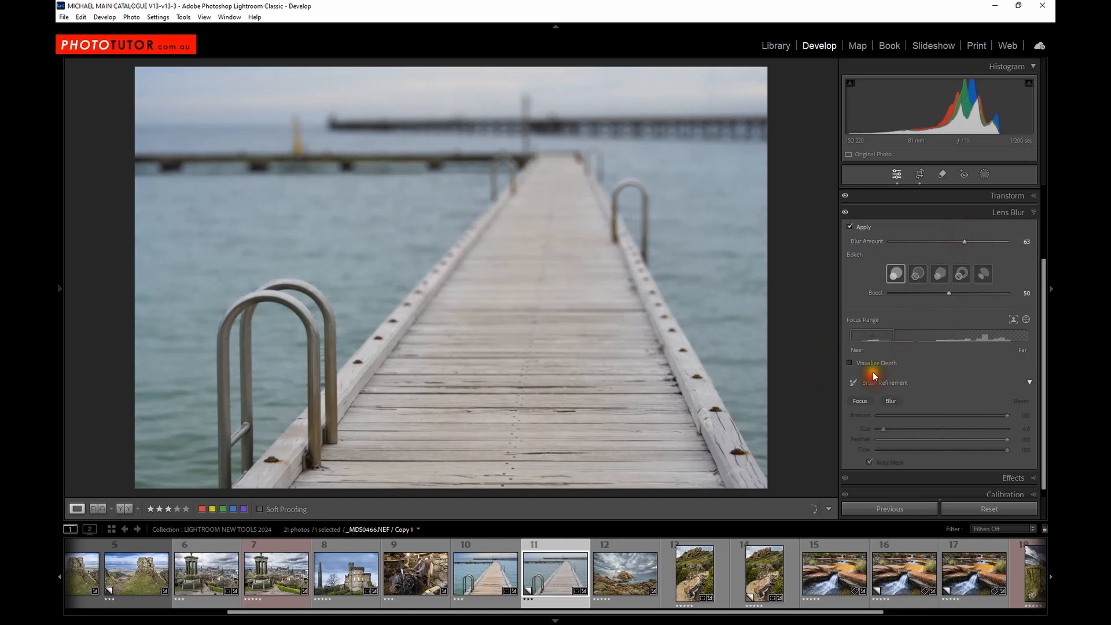
{"action": "left_click_drag", "start_coordinate": [897, 339], "coordinate": [906, 338]}
{"action": "scroll", "coordinate": [938, 433], "scroll_direction": "down", "scroll_amount": 1}
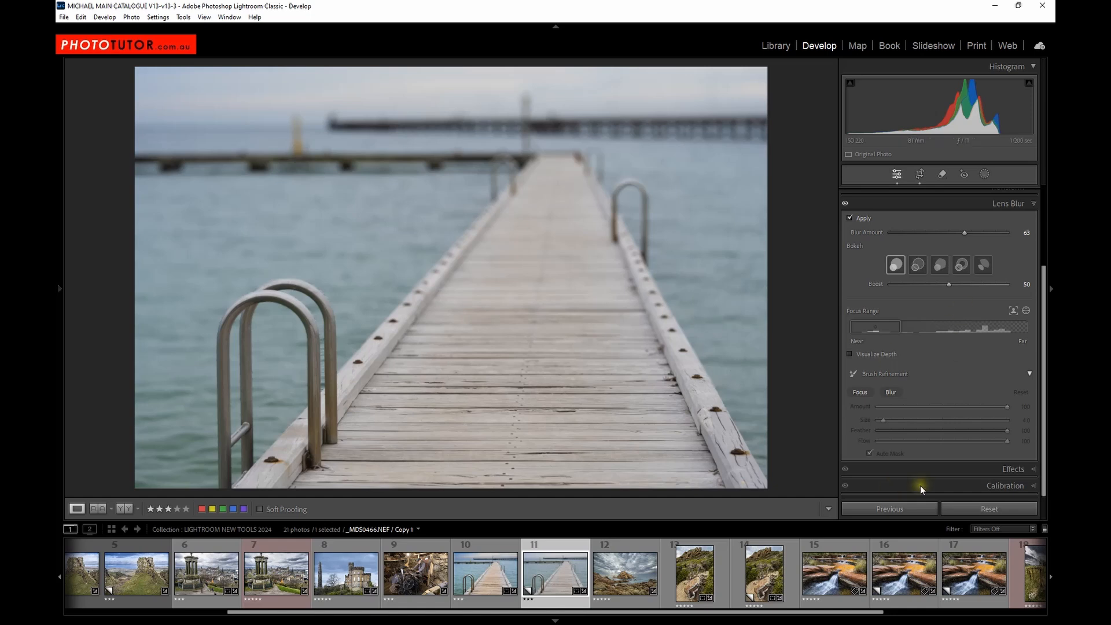
{"action": "scroll", "coordinate": [703, 544], "scroll_direction": "up", "scroll_amount": 2}
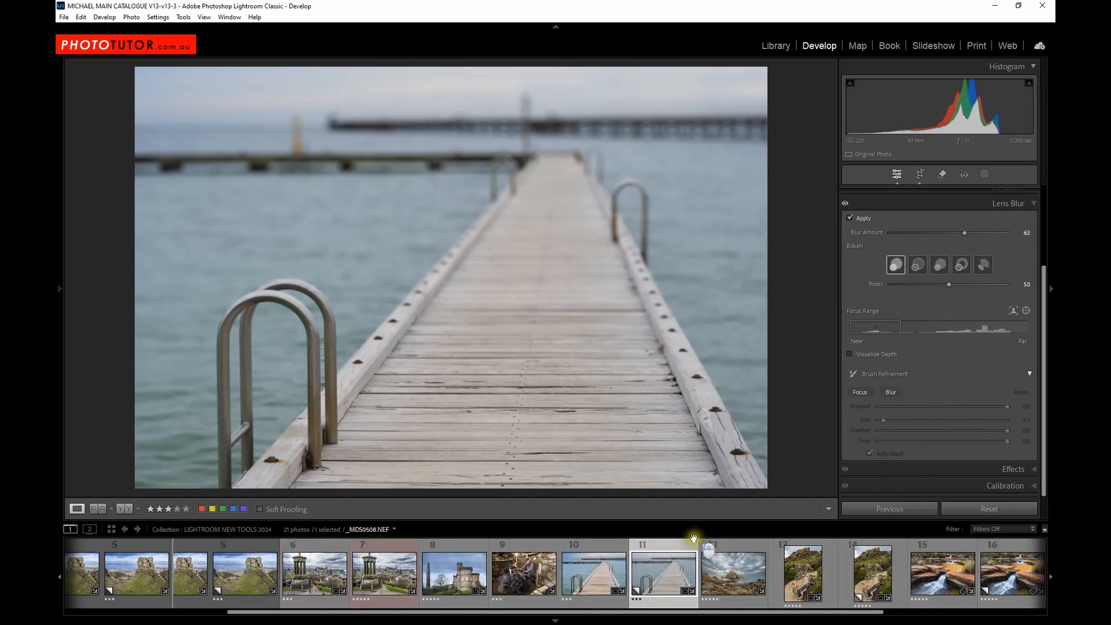
{"action": "scroll", "coordinate": [569, 541], "scroll_direction": "up", "scroll_amount": 2}
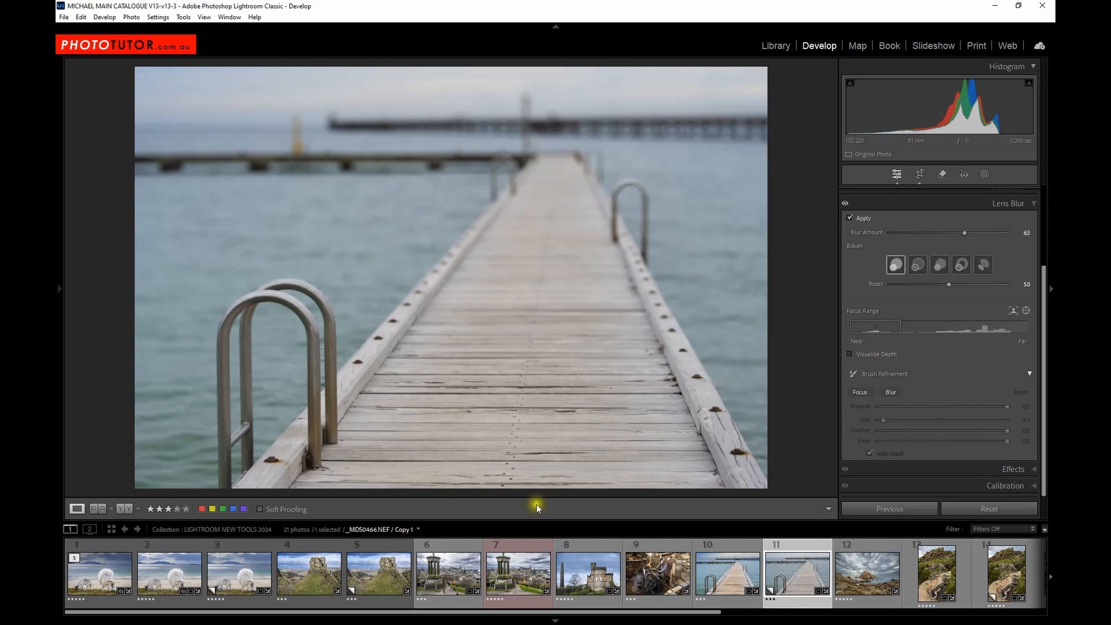
Compare the versions of the sheep and lamb beach photo with and without background blur
{"action": "left_click", "coordinate": [99, 583]}
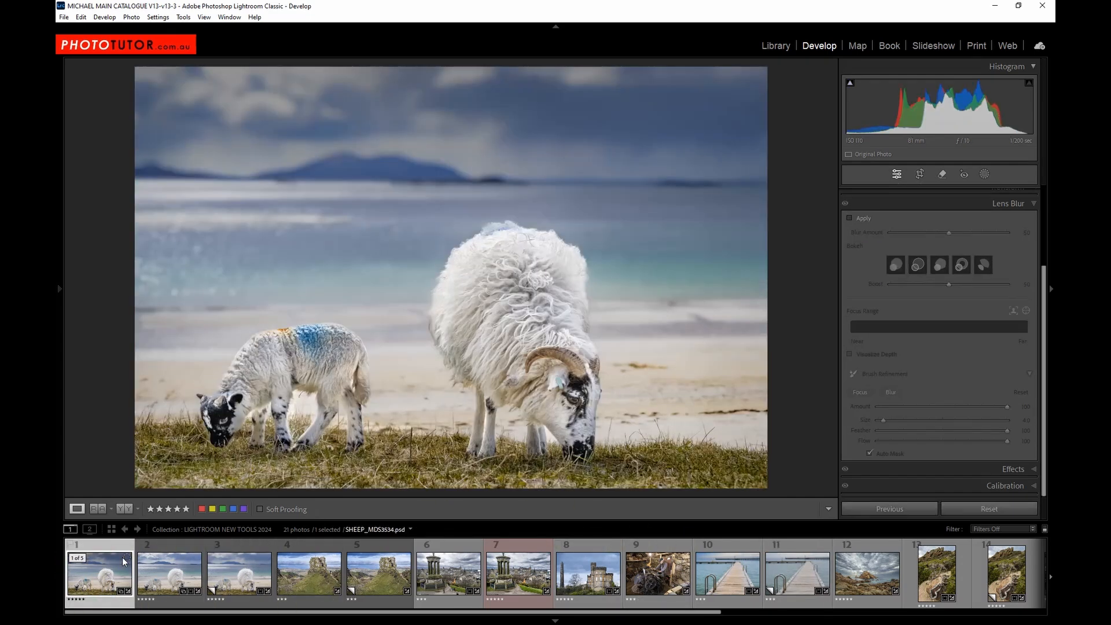
{"action": "left_click", "coordinate": [169, 574]}
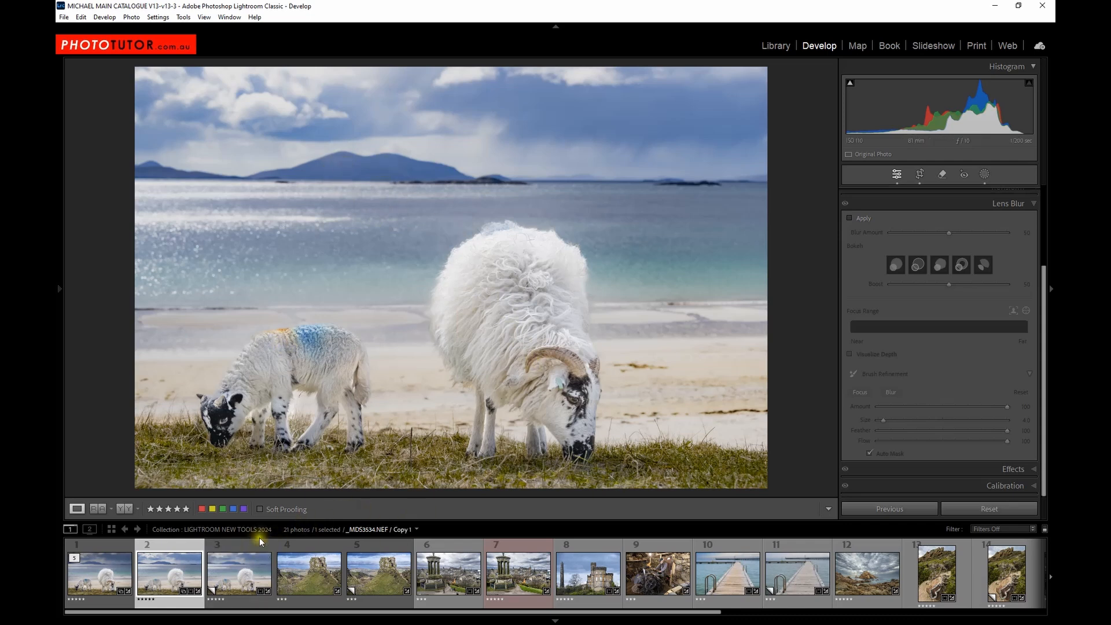
{"action": "left_click", "coordinate": [240, 568]}
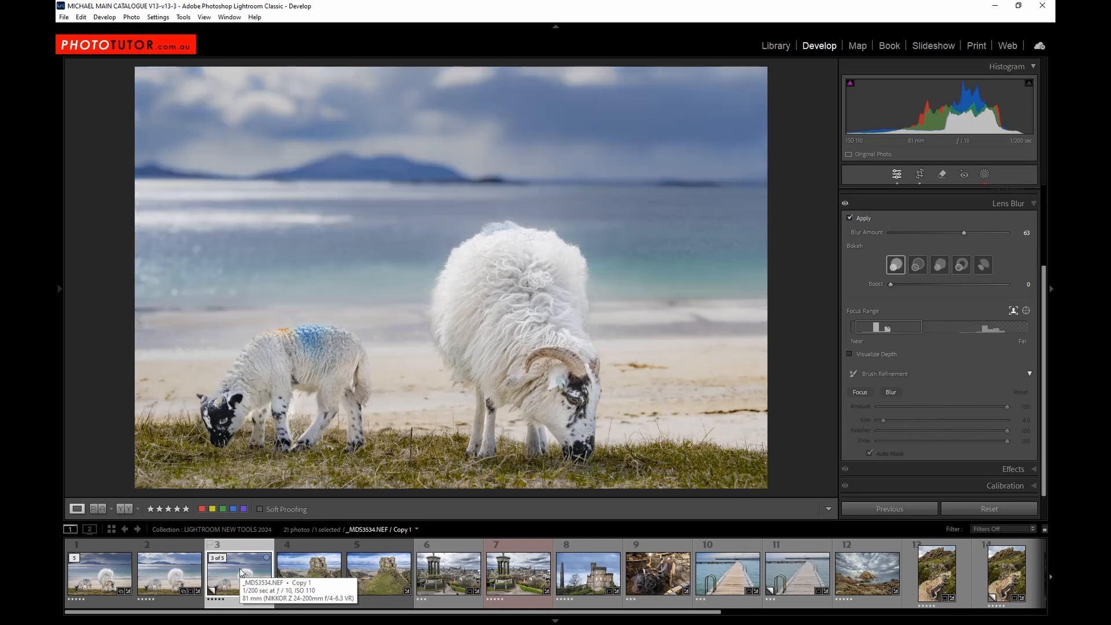
{"action": "left_click", "coordinate": [156, 576]}
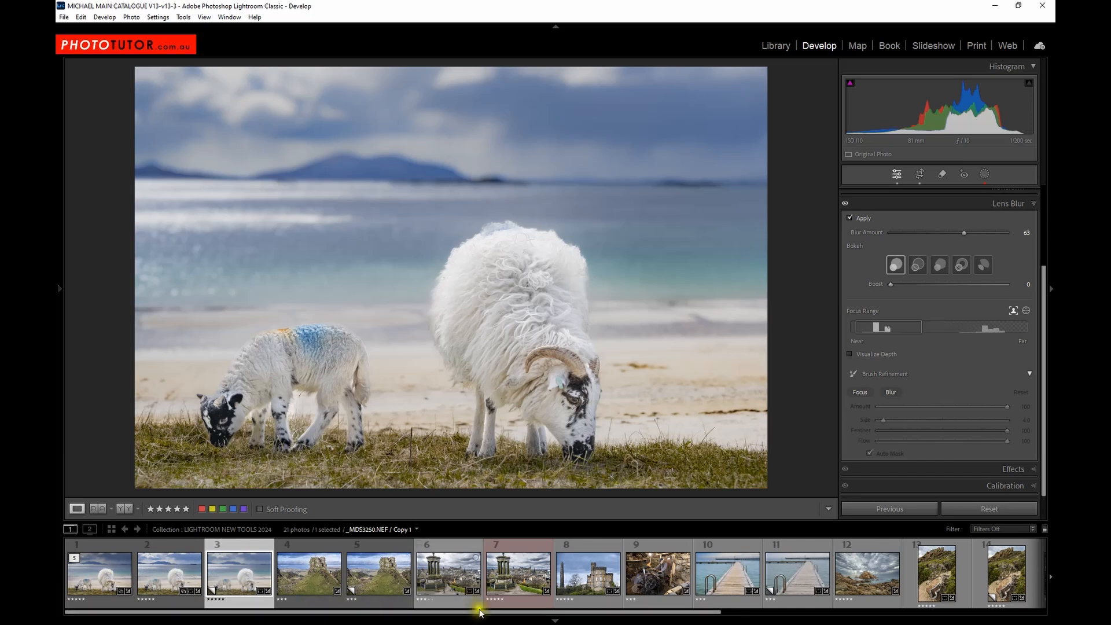
Apply Lens Blur to the rocky coastline photo with the offshore rock, and visualize its depth map
{"action": "left_click", "coordinate": [867, 591]}
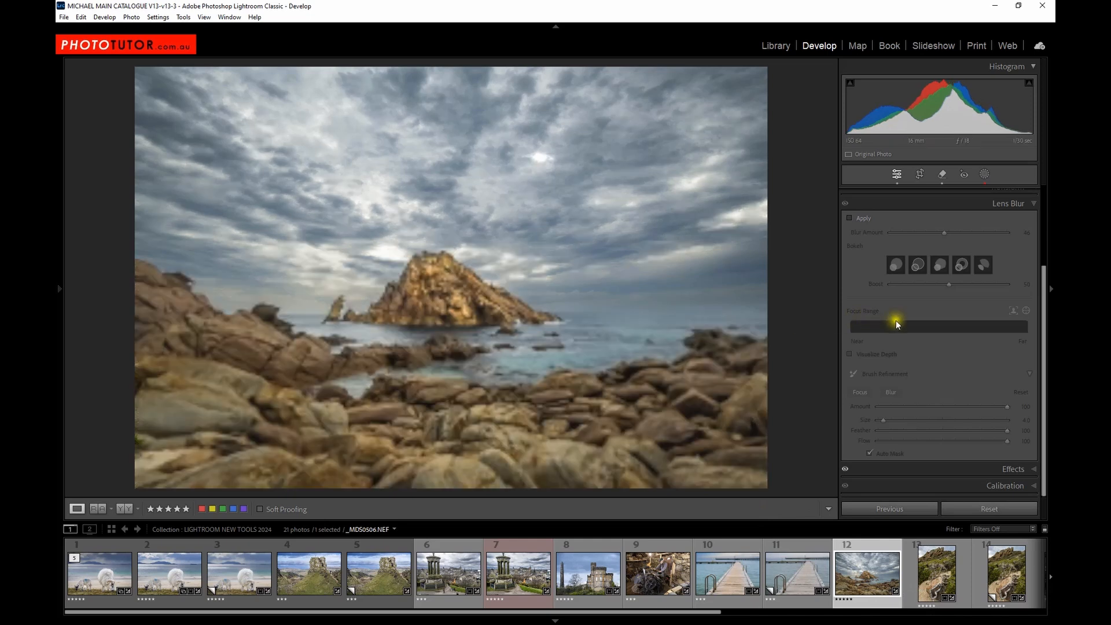
{"action": "left_click", "coordinate": [851, 219]}
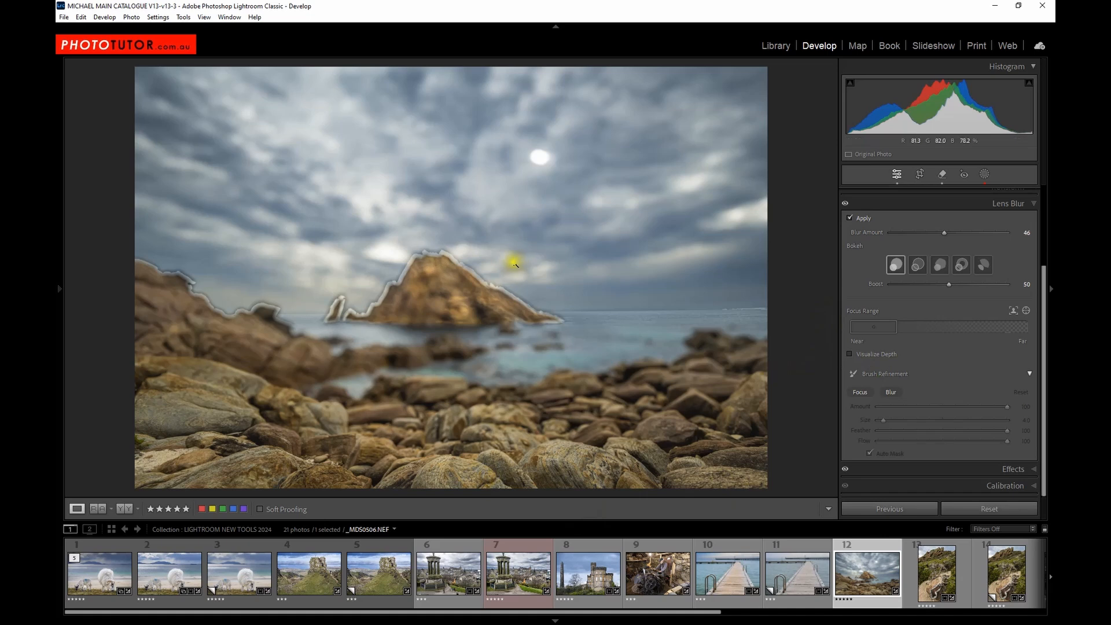
{"action": "left_click", "coordinate": [884, 327]}
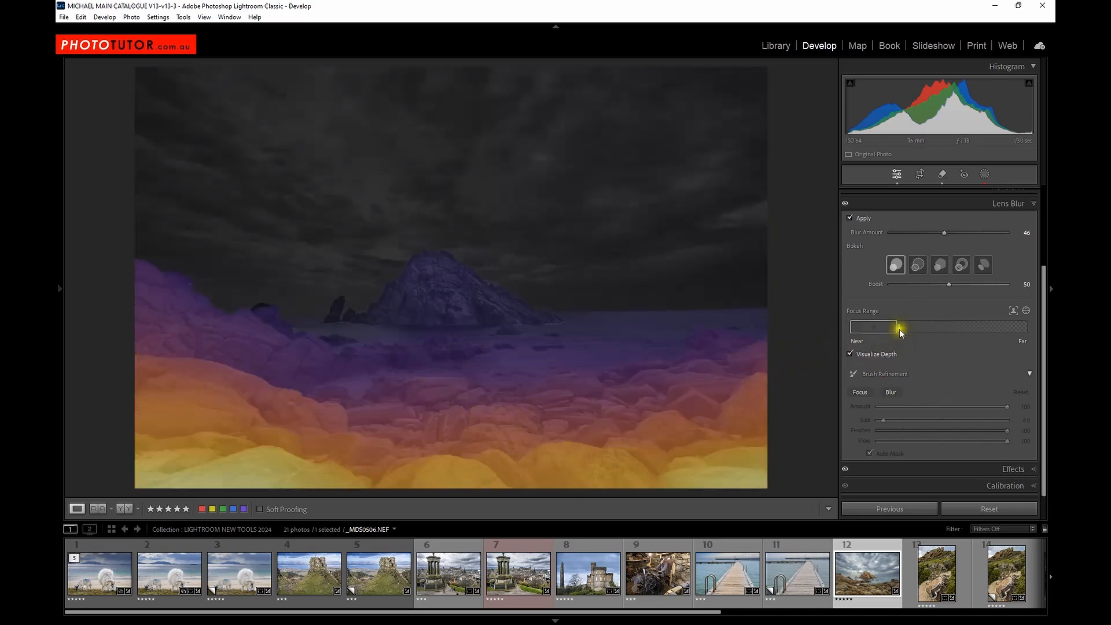
Extend the far end of the Focus Range, hide the depth visualization, and set the blur amount to 35
{"action": "left_click_drag", "start_coordinate": [898, 330], "coordinate": [909, 331]}
{"action": "left_click", "coordinate": [850, 353]}
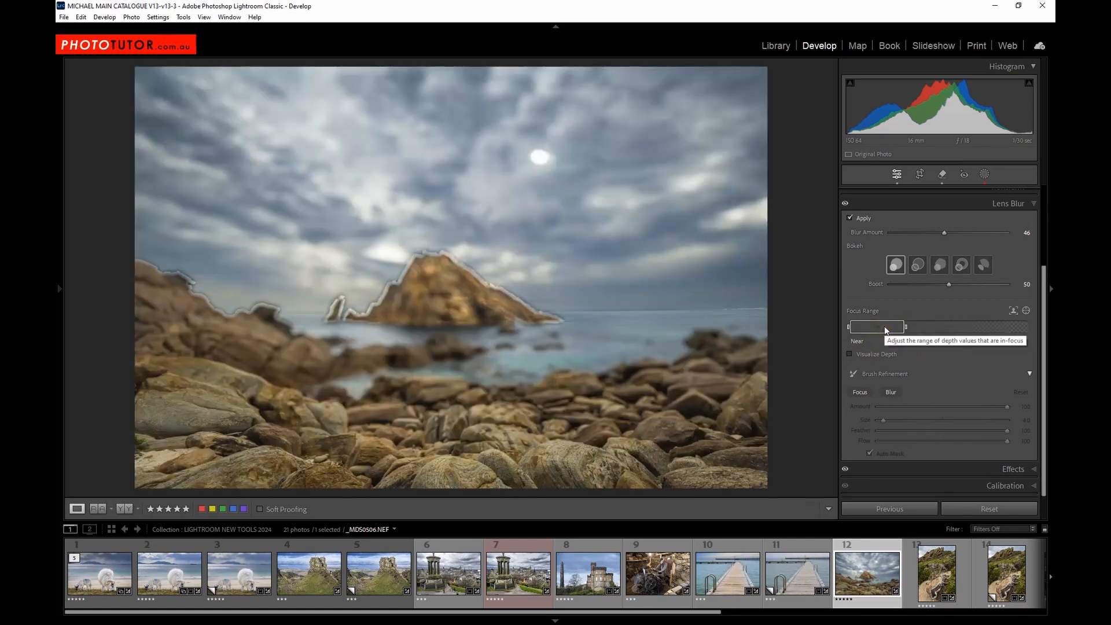
{"action": "left_click_drag", "start_coordinate": [904, 328], "coordinate": [925, 326]}
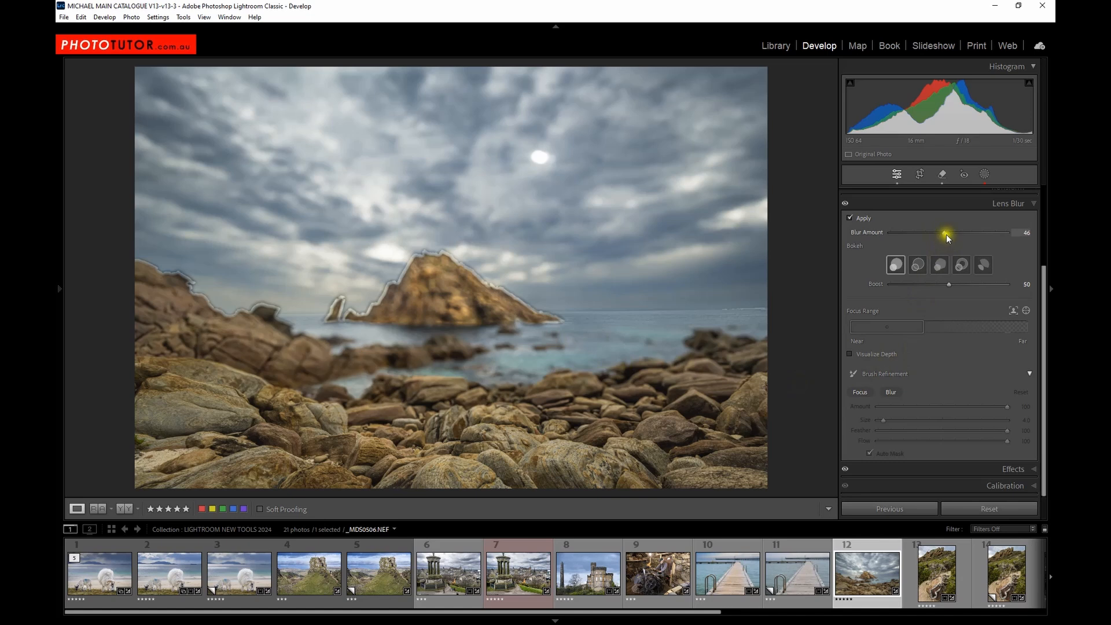
{"action": "left_click_drag", "start_coordinate": [942, 236], "coordinate": [934, 236]}
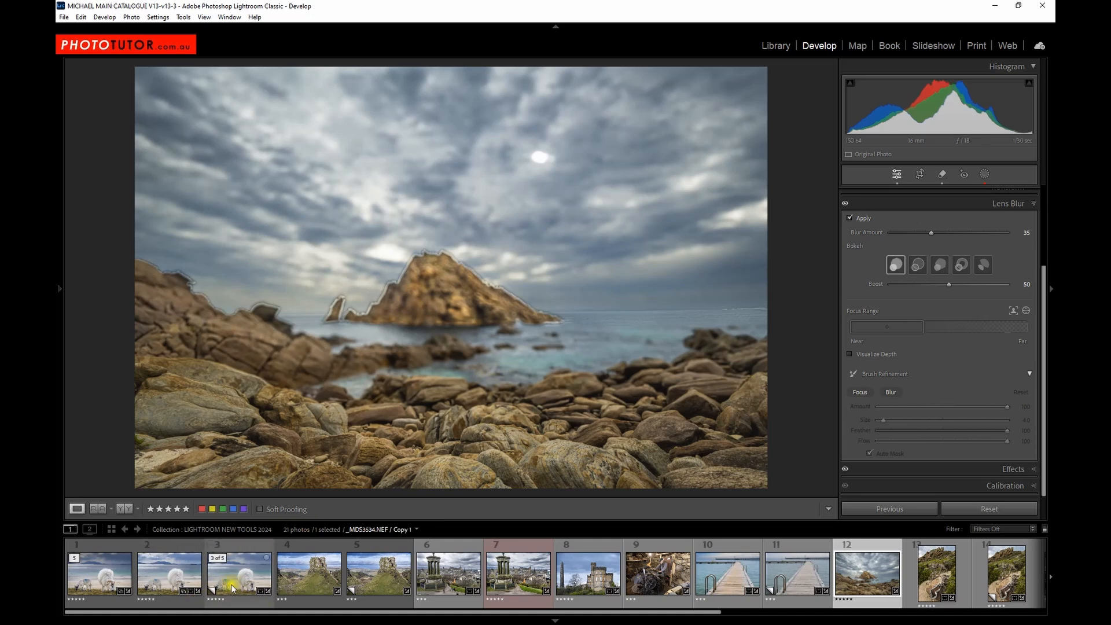
Compare the original sheep photo with its Lens Blur copy, switching the copy's blur effect off and on
{"action": "left_click", "coordinate": [168, 571]}
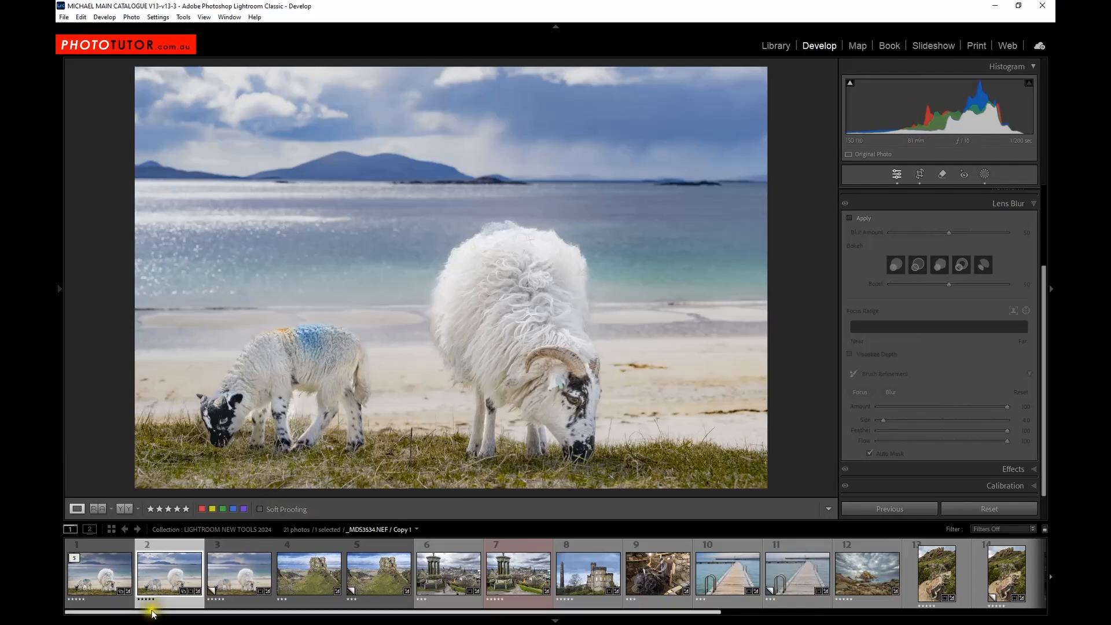
{"action": "left_click", "coordinate": [227, 581]}
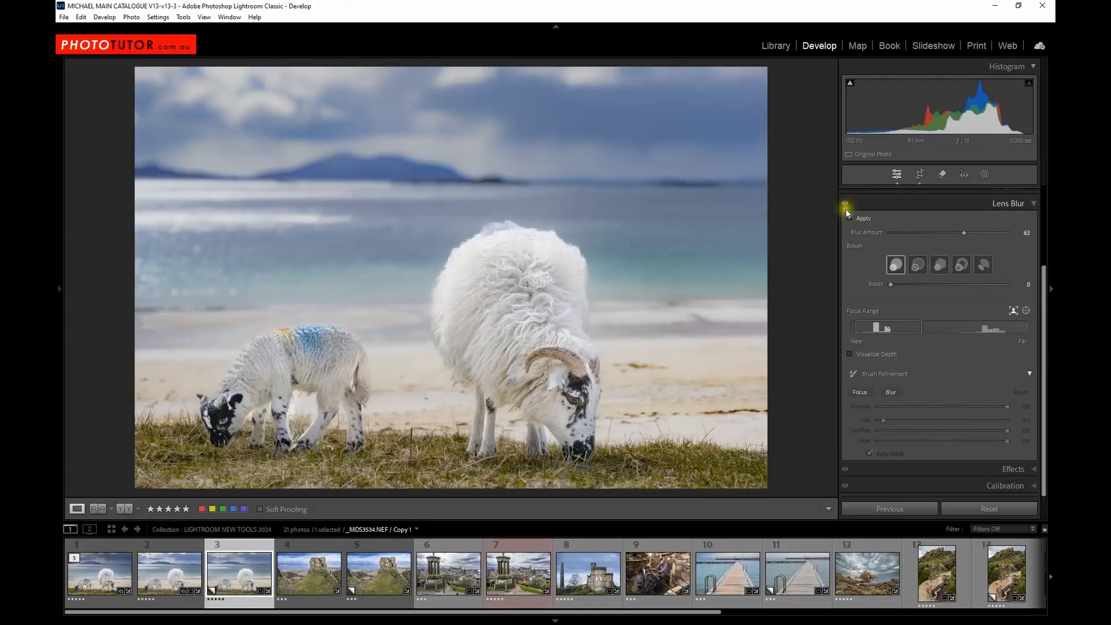
{"action": "left_click", "coordinate": [846, 204]}
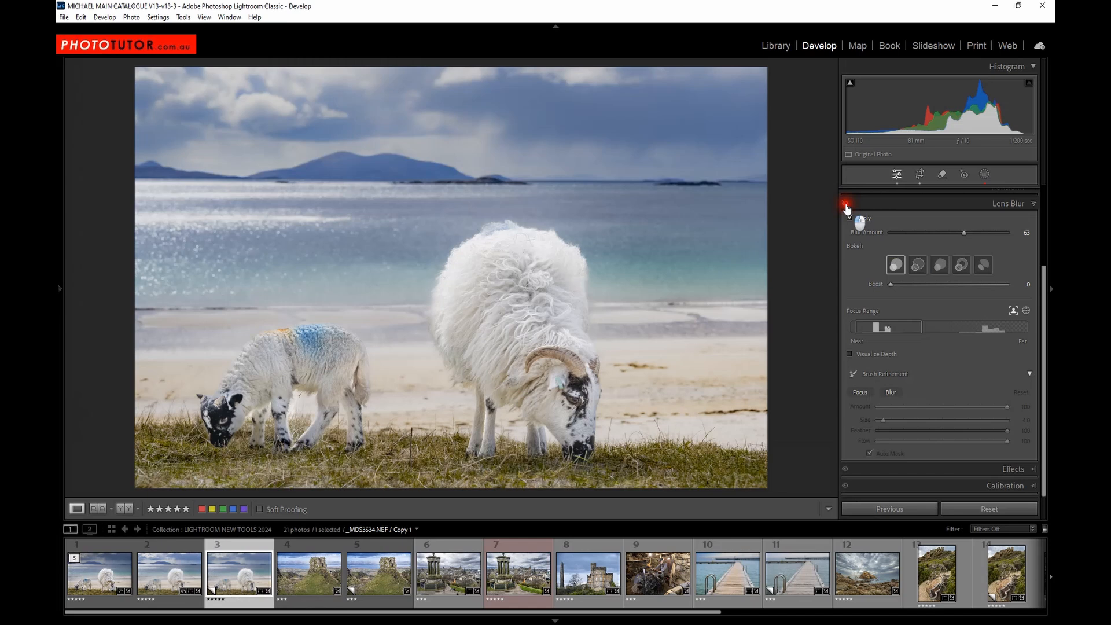
{"action": "left_click", "coordinate": [845, 205]}
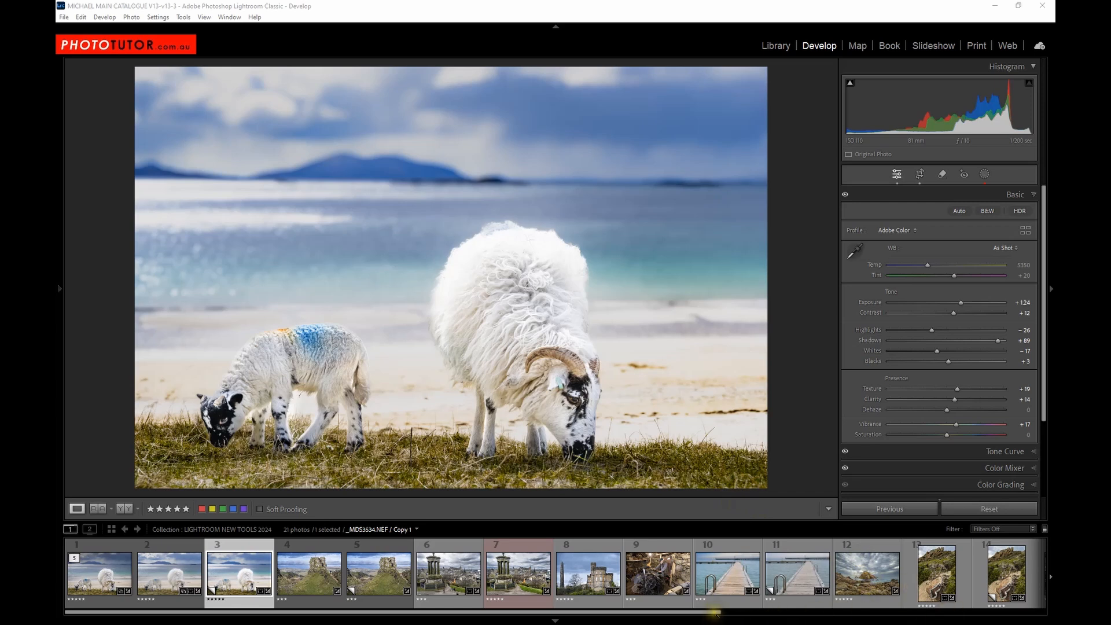
Open the rocky river photo at the end of the collection and show its Tone Curve settings
{"action": "left_click", "coordinate": [724, 612]}
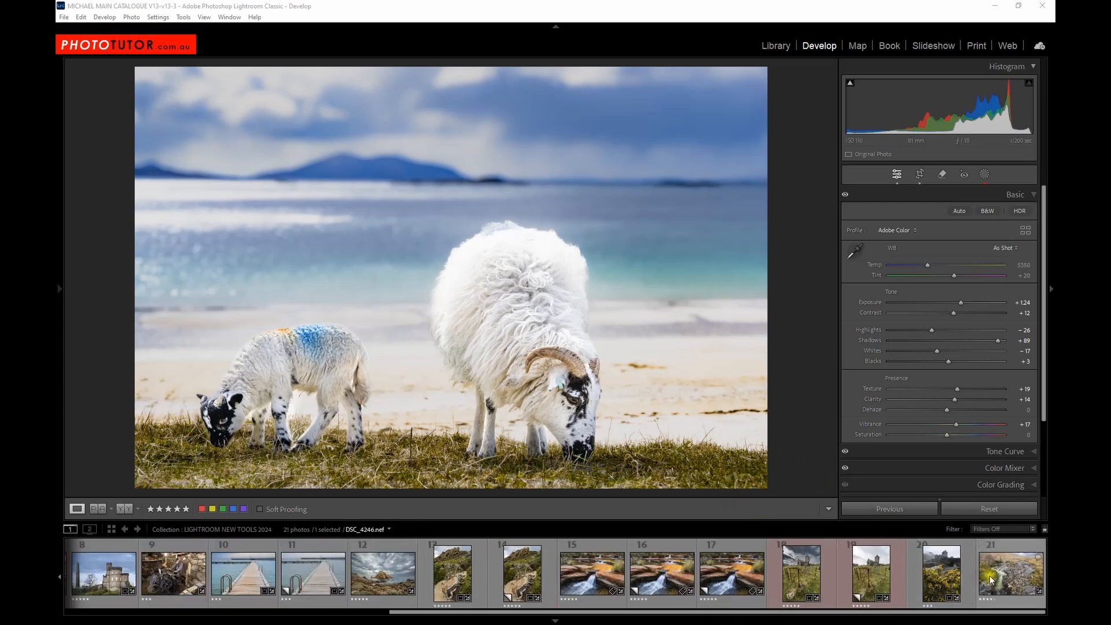
{"action": "left_click", "coordinate": [1004, 584]}
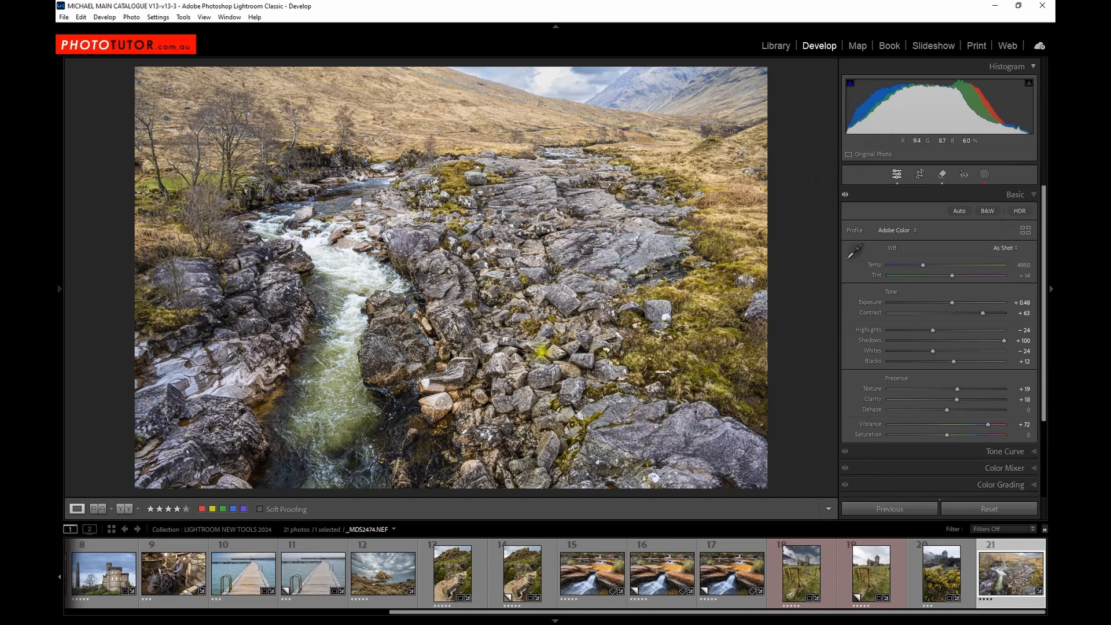
{"action": "scroll", "coordinate": [938, 405], "scroll_direction": "down", "scroll_amount": 3}
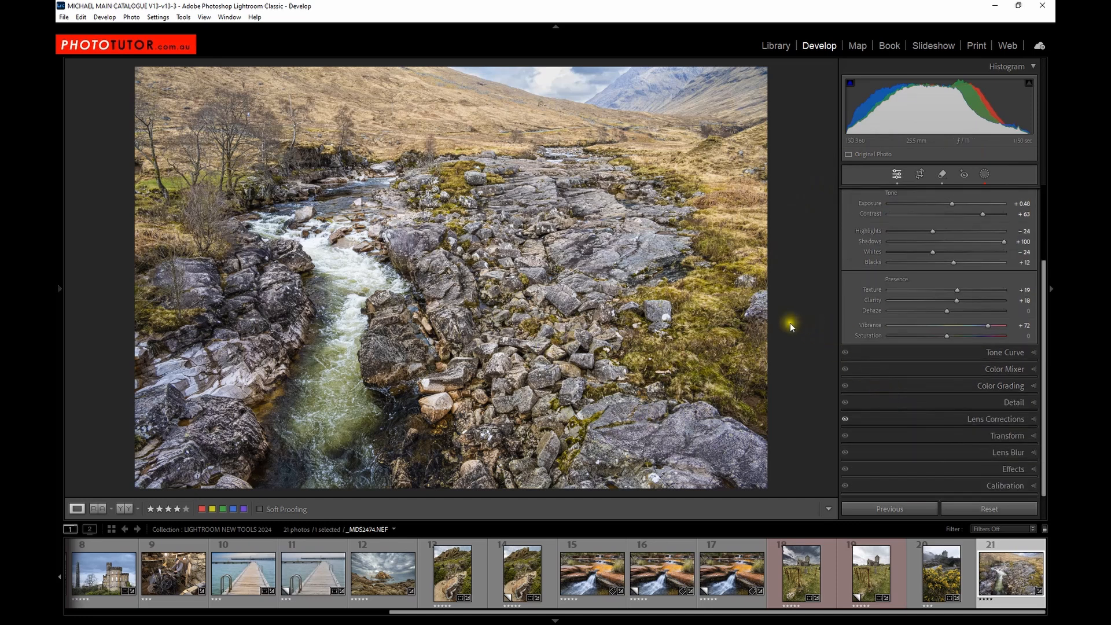
{"action": "left_click", "coordinate": [942, 354]}
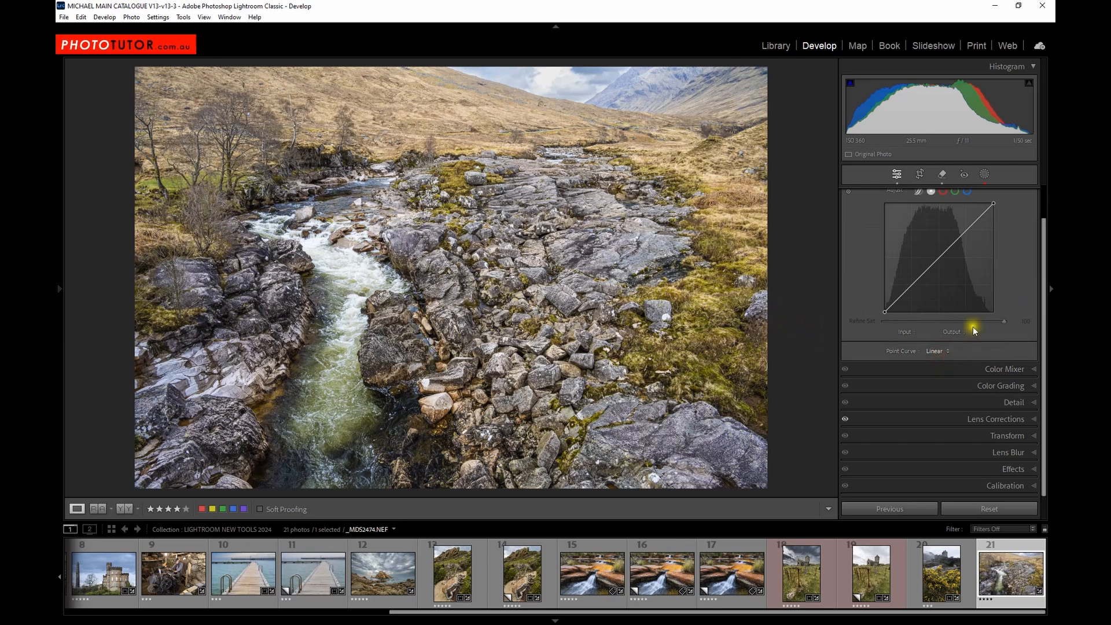
Darken the midtones with a tone curve point at input 139 and output 93
{"action": "scroll", "coordinate": [866, 284], "scroll_direction": "up", "scroll_amount": 2}
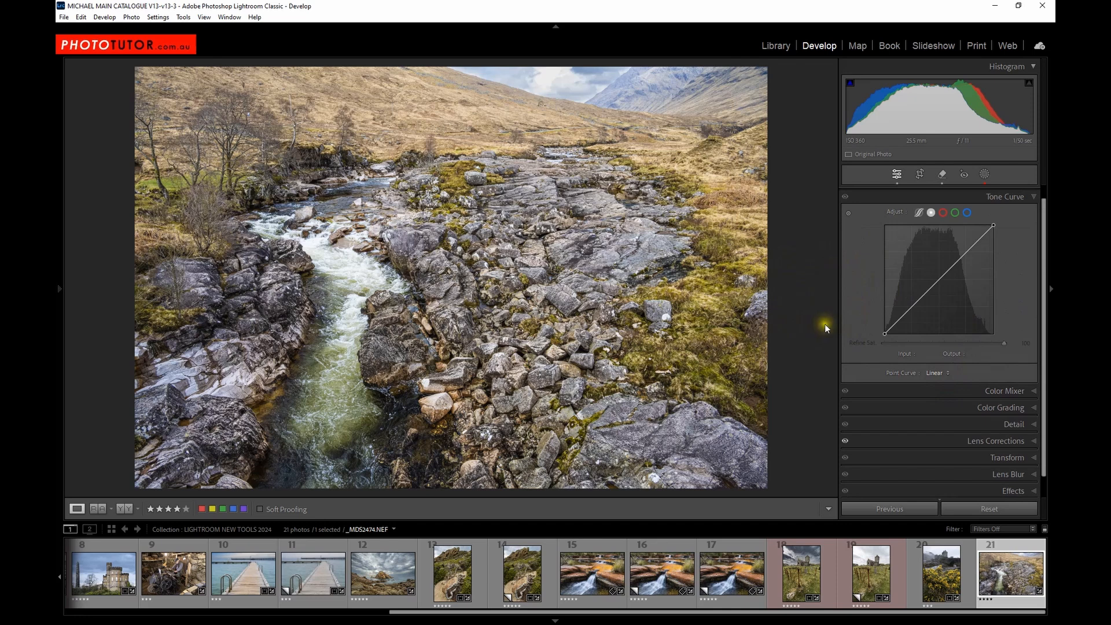
{"action": "left_click", "coordinate": [937, 283]}
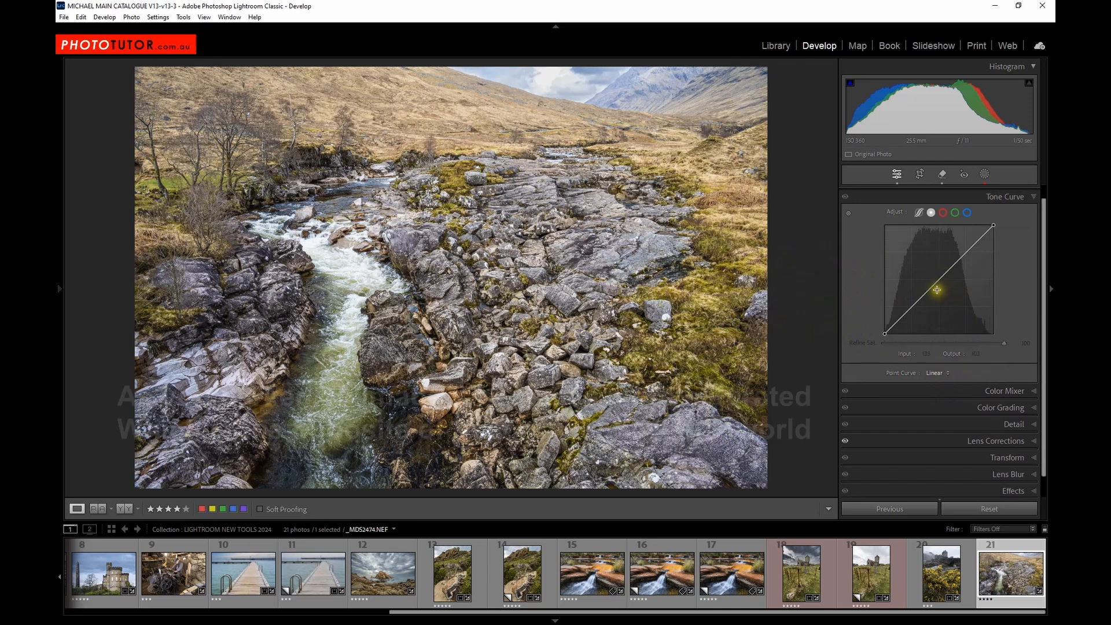
{"action": "left_click_drag", "start_coordinate": [941, 288], "coordinate": [945, 296]}
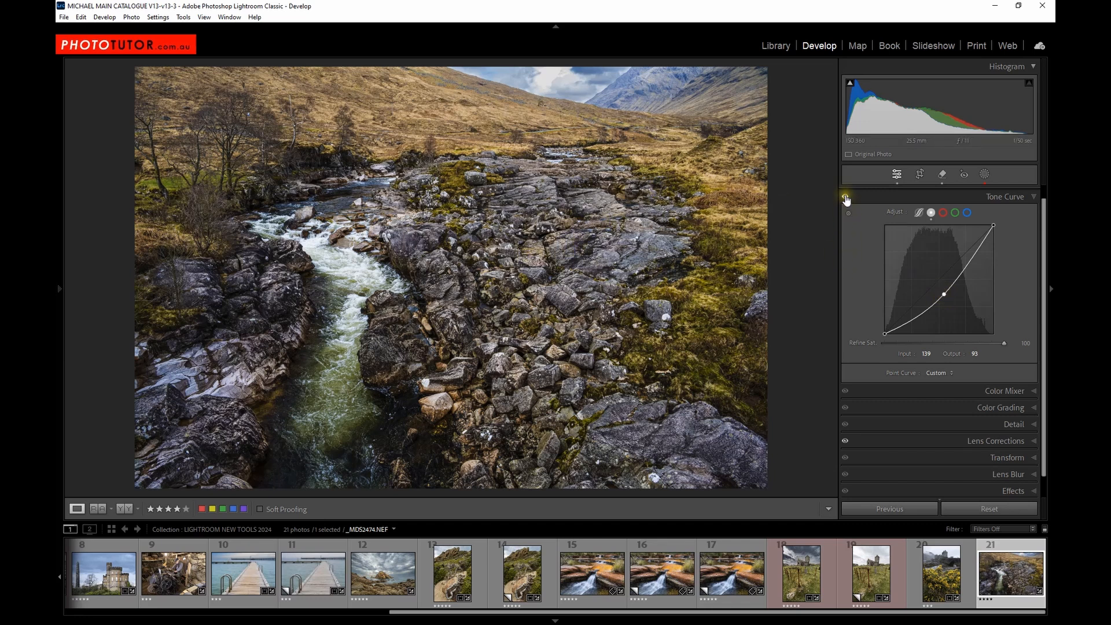
Compare the river photo with the tone curve adjustment switched off and on
{"action": "left_click", "coordinate": [846, 198]}
{"action": "left_click", "coordinate": [846, 198]}
{"action": "left_click_drag", "start_coordinate": [866, 257], "coordinate": [868, 271]}
{"action": "left_click_drag", "start_coordinate": [867, 317], "coordinate": [866, 306]}
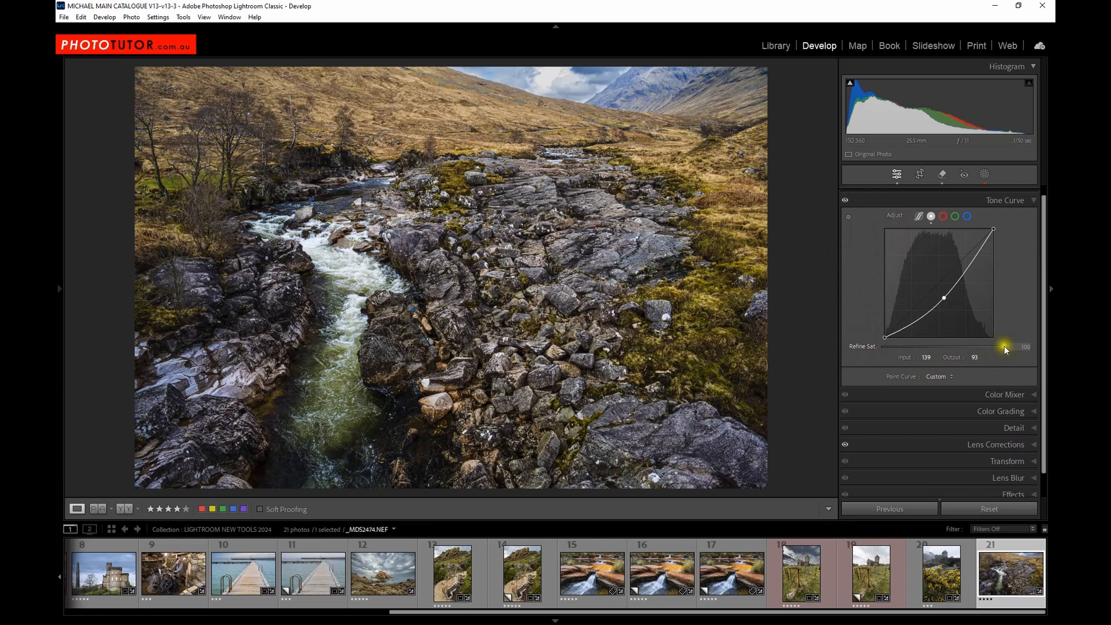
Compare the tone curve's effect off and on with Refine Saturation at 0, and return Refine Saturation to 100
{"action": "mouse_move", "coordinate": [1004, 348]}
{"action": "left_mouse_down"}
{"action": "mouse_move", "coordinate": [880, 345]}
{"action": "mouse_move", "coordinate": [1009, 350]}
{"action": "mouse_move", "coordinate": [873, 356]}
{"action": "left_mouse_up"}
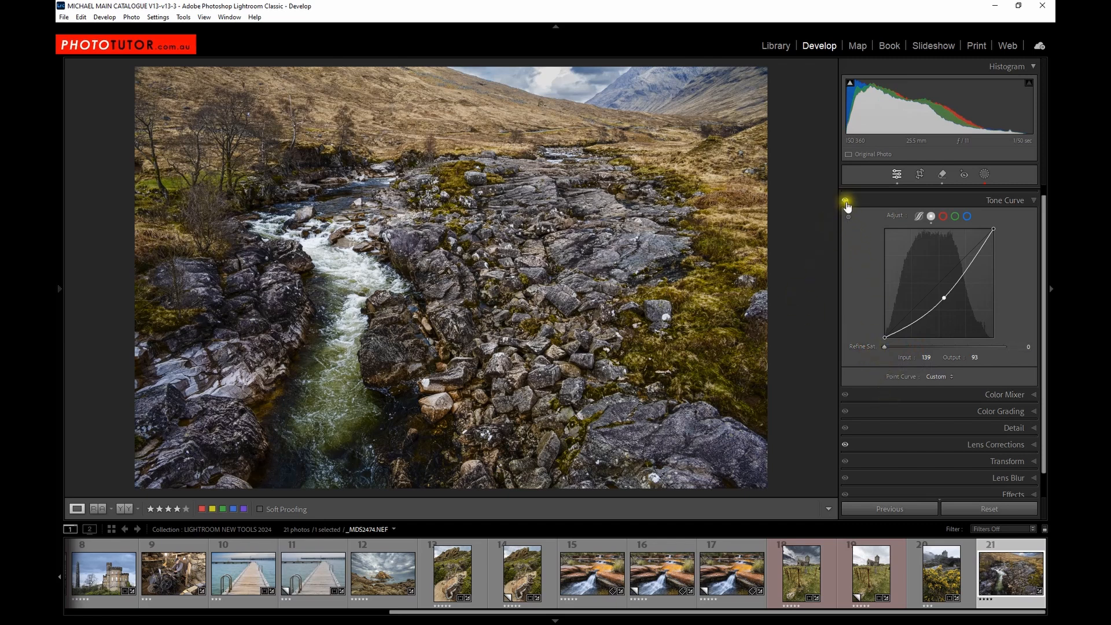
{"action": "left_click", "coordinate": [845, 202]}
{"action": "left_click", "coordinate": [845, 202]}
{"action": "left_click", "coordinate": [846, 201]}
{"action": "left_click", "coordinate": [846, 202]}
{"action": "left_click_drag", "start_coordinate": [884, 346], "coordinate": [1022, 353]}
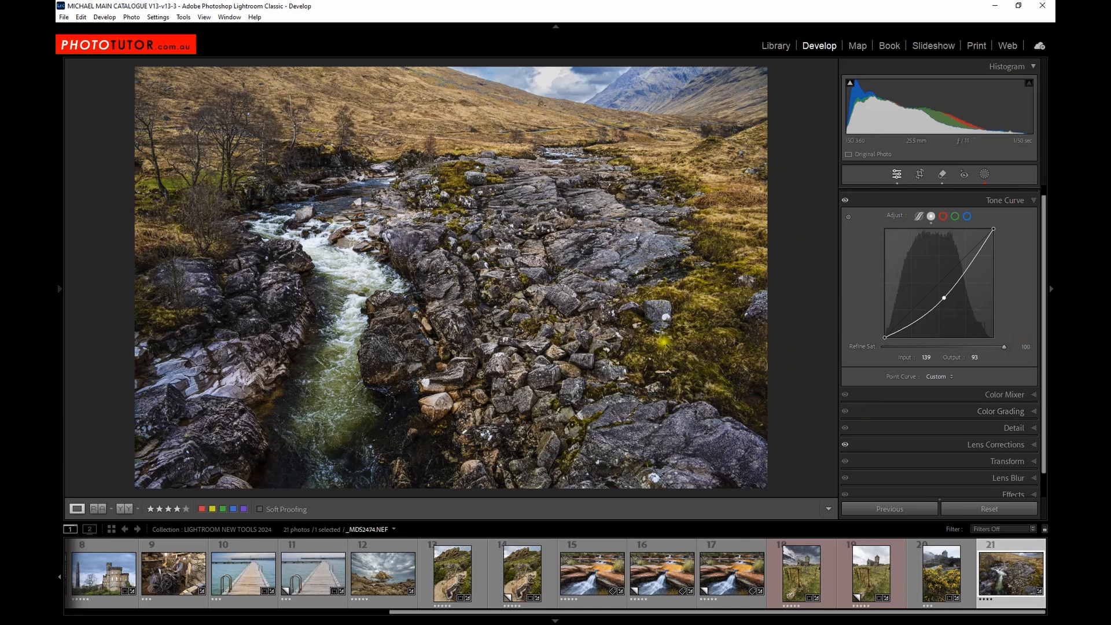
Shape the point curve into an S-curve with a shadow point at 60/30 and a highlight point at 193/194
{"action": "left_click_drag", "start_coordinate": [944, 299], "coordinate": [907, 326]}
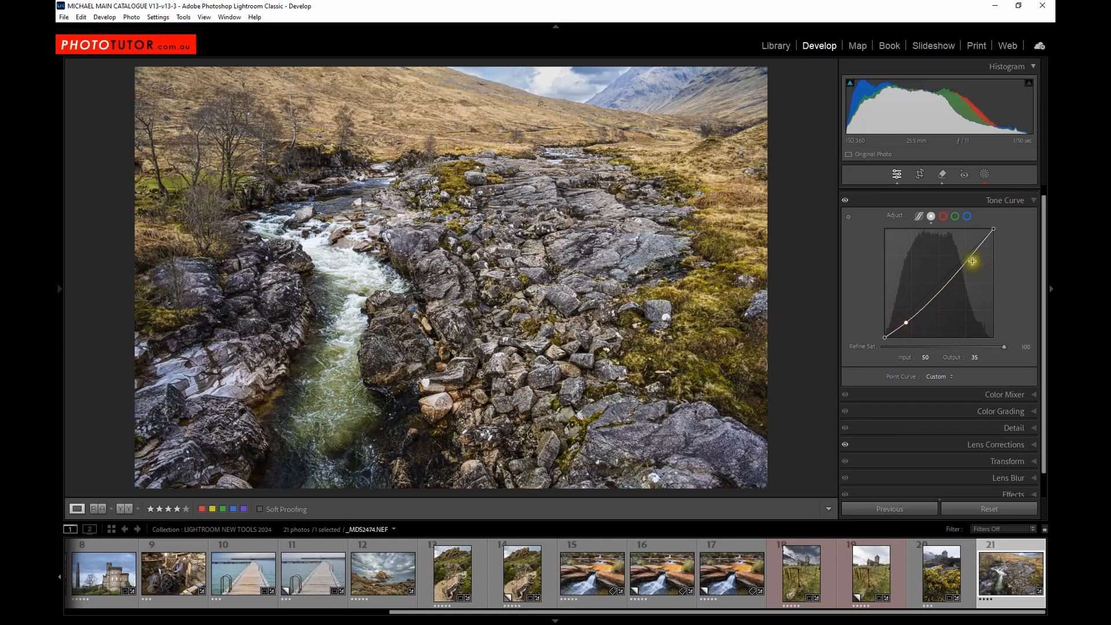
{"action": "left_click", "coordinate": [969, 256]}
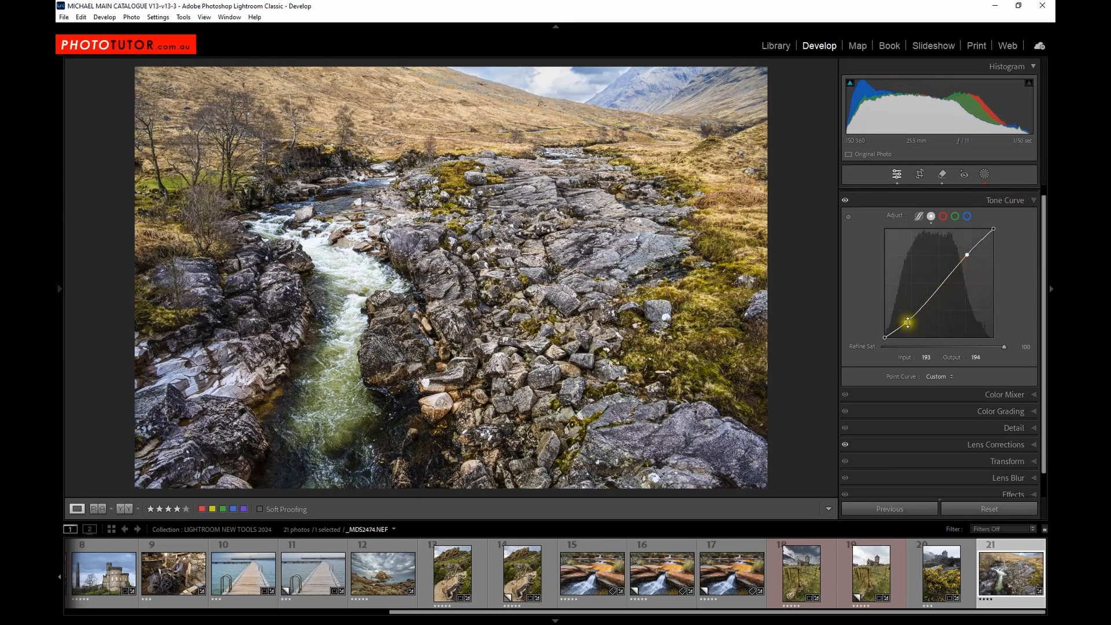
{"action": "left_click_drag", "start_coordinate": [907, 323], "coordinate": [911, 328]}
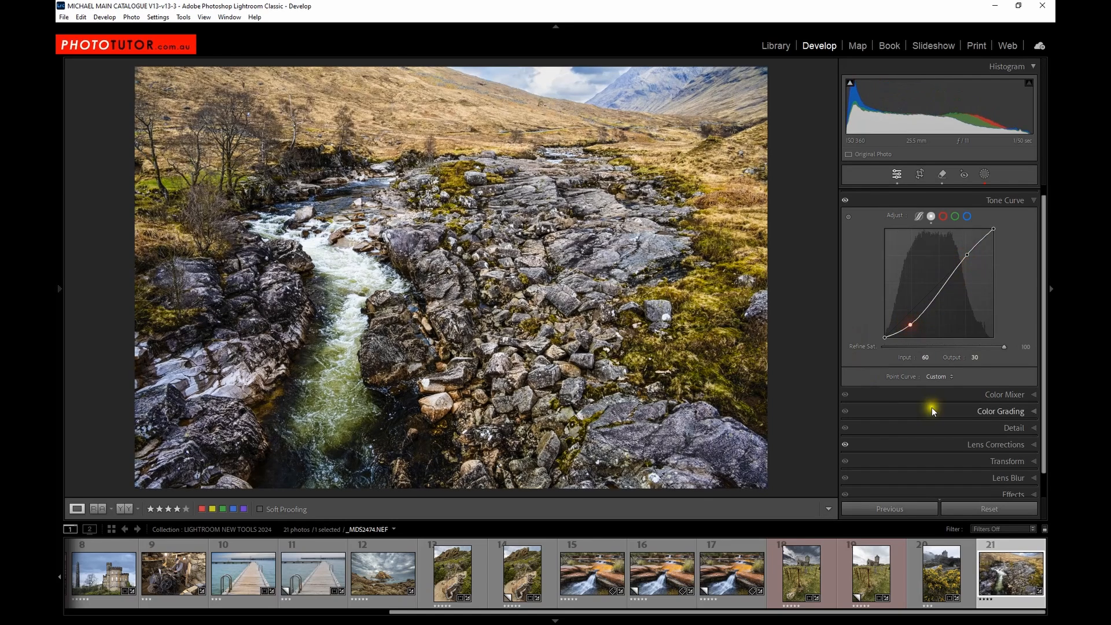
Lower the S-curve's Refine Saturation to 0
{"action": "left_click", "coordinate": [1005, 348]}
{"action": "left_click_drag", "start_coordinate": [1005, 349], "coordinate": [882, 350]}
{"action": "scroll", "coordinate": [897, 285], "scroll_direction": "up", "scroll_amount": 1}
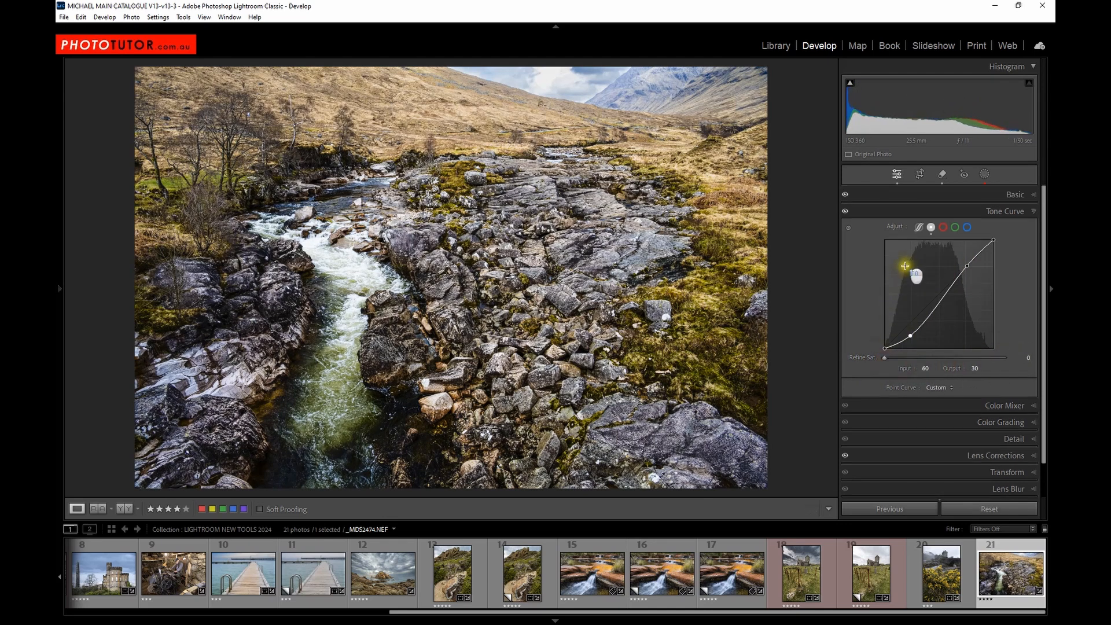
Set Darks to -37 and Lights to -29 in the parametric curve, and return to the point curve
{"action": "left_click", "coordinate": [919, 225]}
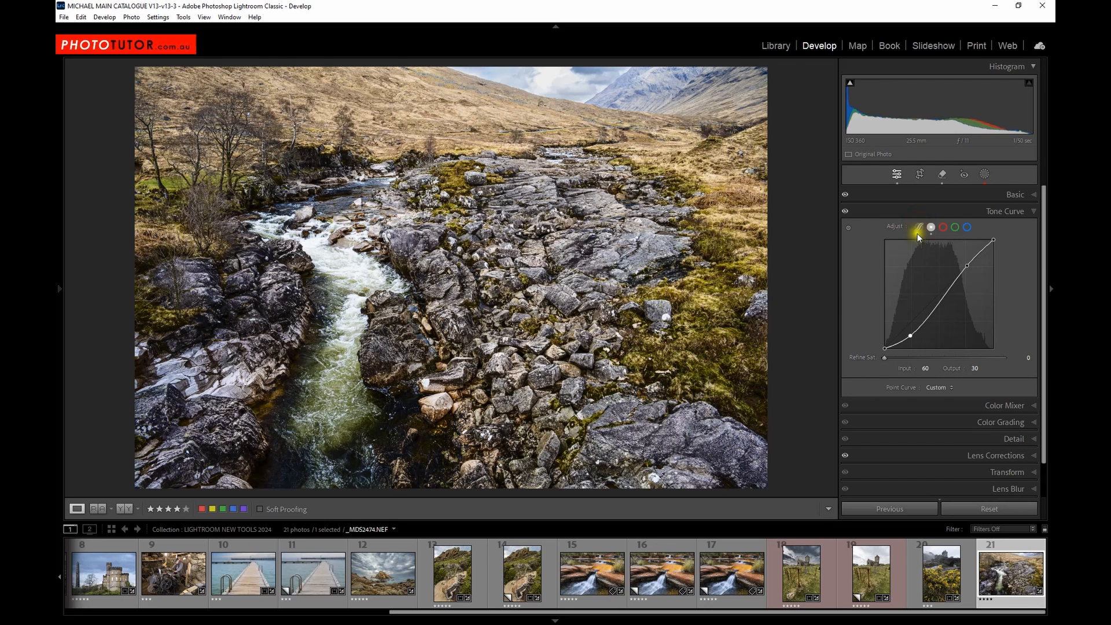
{"action": "left_click", "coordinate": [919, 227]}
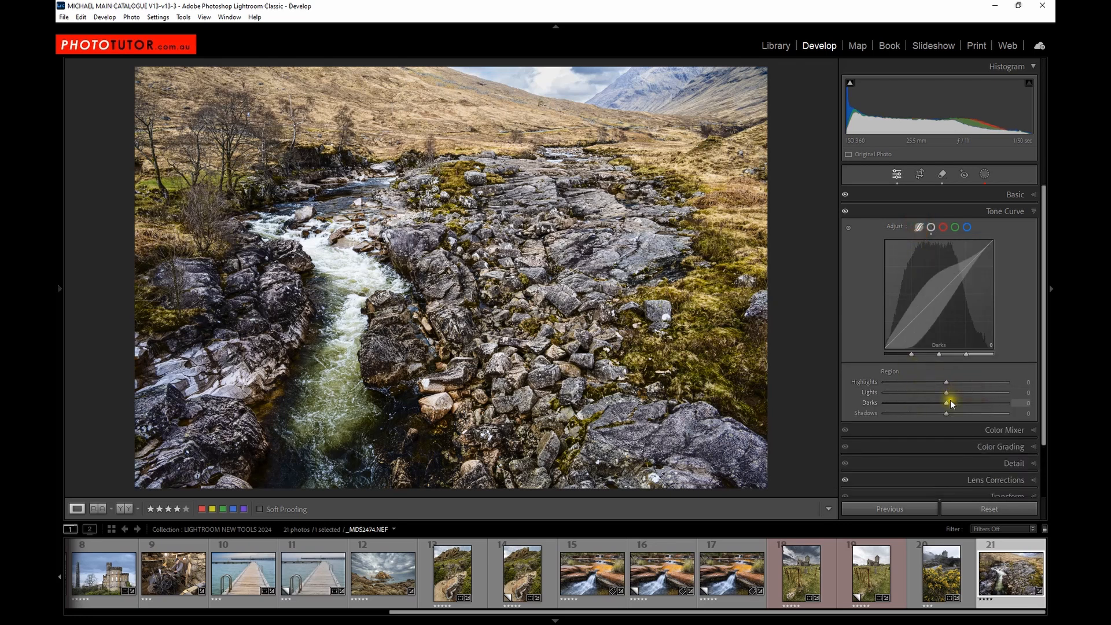
{"action": "mouse_move", "coordinate": [946, 403]}
{"action": "left_mouse_down"}
{"action": "mouse_move", "coordinate": [924, 402]}
{"action": "mouse_move", "coordinate": [937, 392]}
{"action": "mouse_move", "coordinate": [928, 393]}
{"action": "left_mouse_up"}
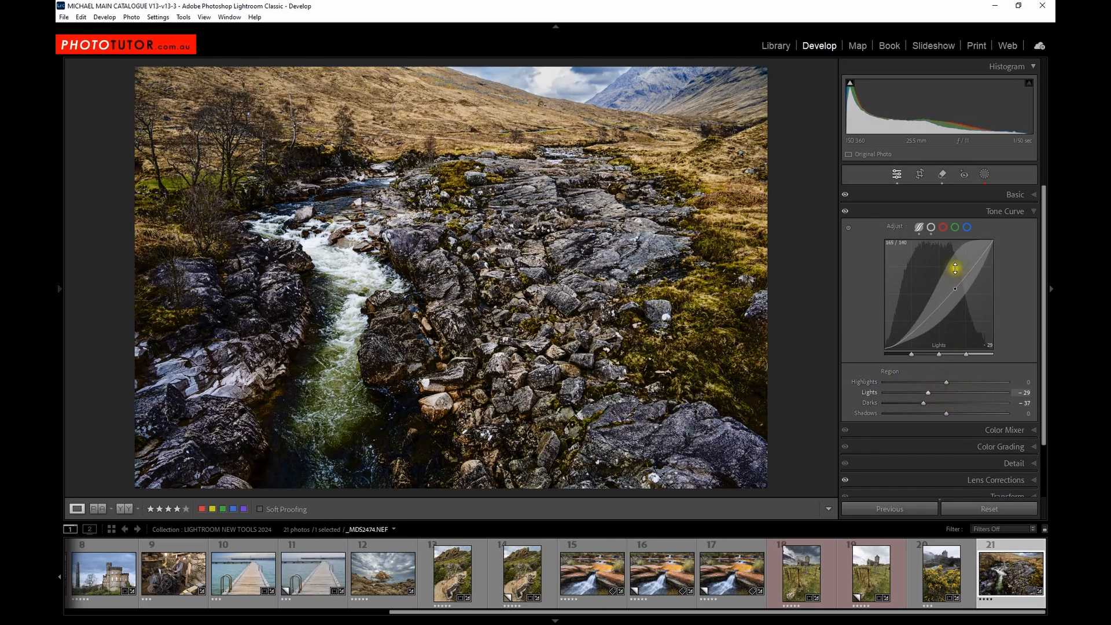
{"action": "left_click", "coordinate": [931, 226]}
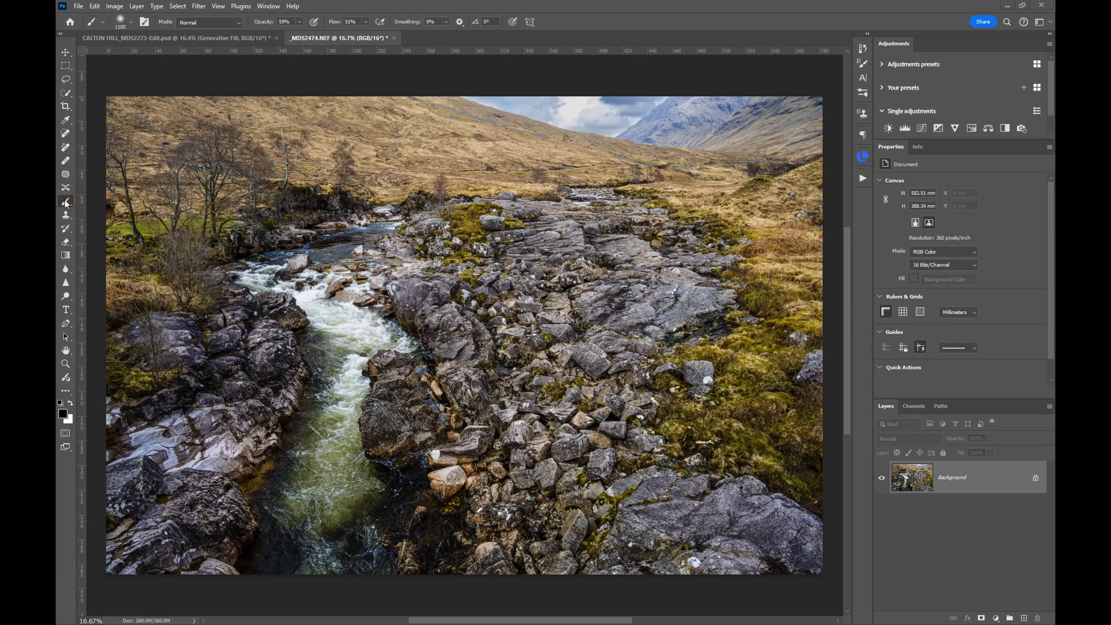
View the About Photoshop version information and dismiss it
{"action": "left_click", "coordinate": [293, 8]}
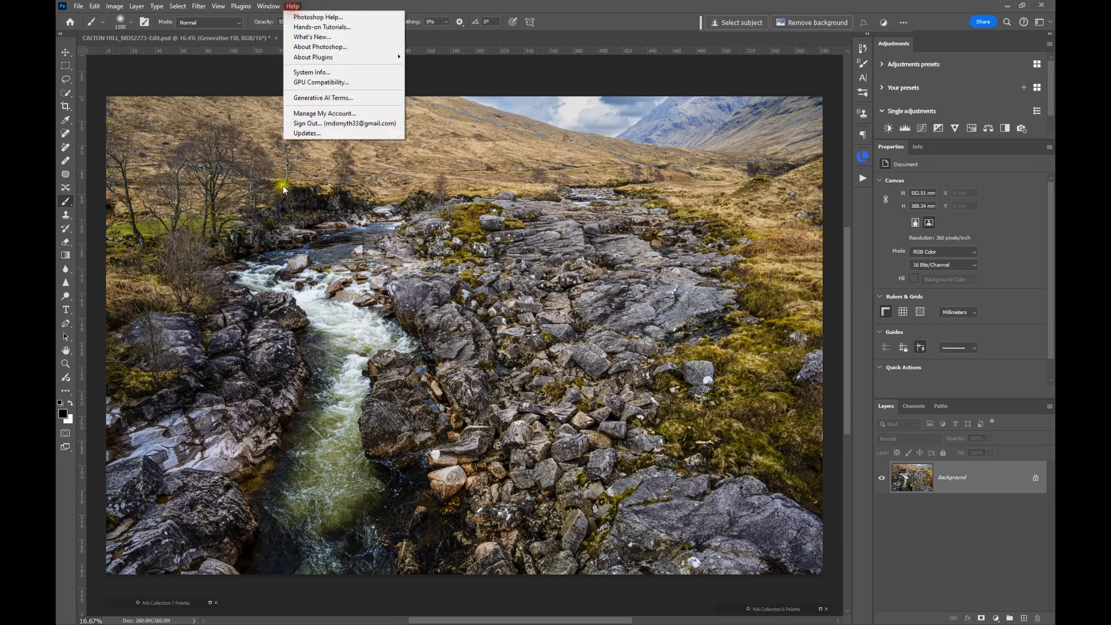
{"action": "left_click", "coordinate": [320, 46]}
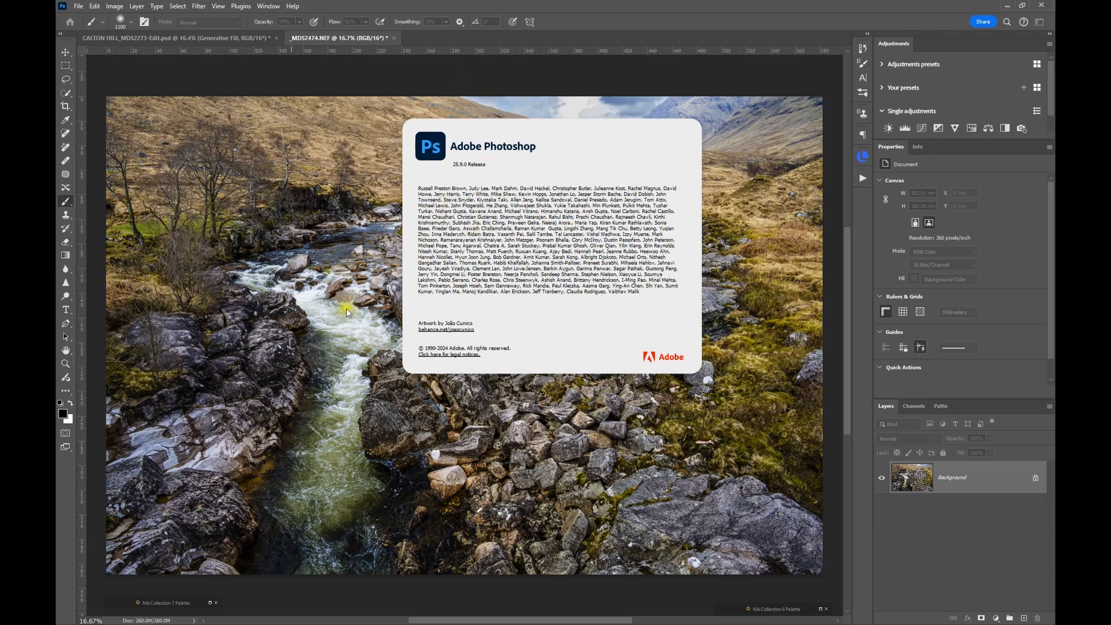
{"action": "left_click", "coordinate": [376, 75]}
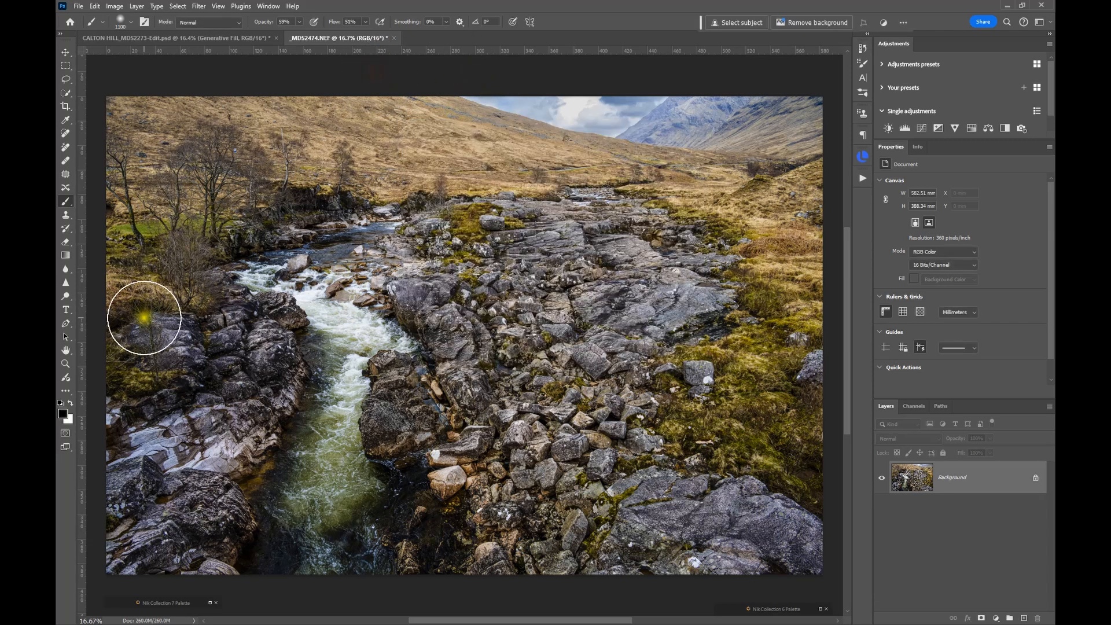
Brush a Curves adjustment over the upper rocks beside the river with the Adjustment Brush, and delete the resulting layer
{"action": "left_click", "coordinate": [67, 381]}
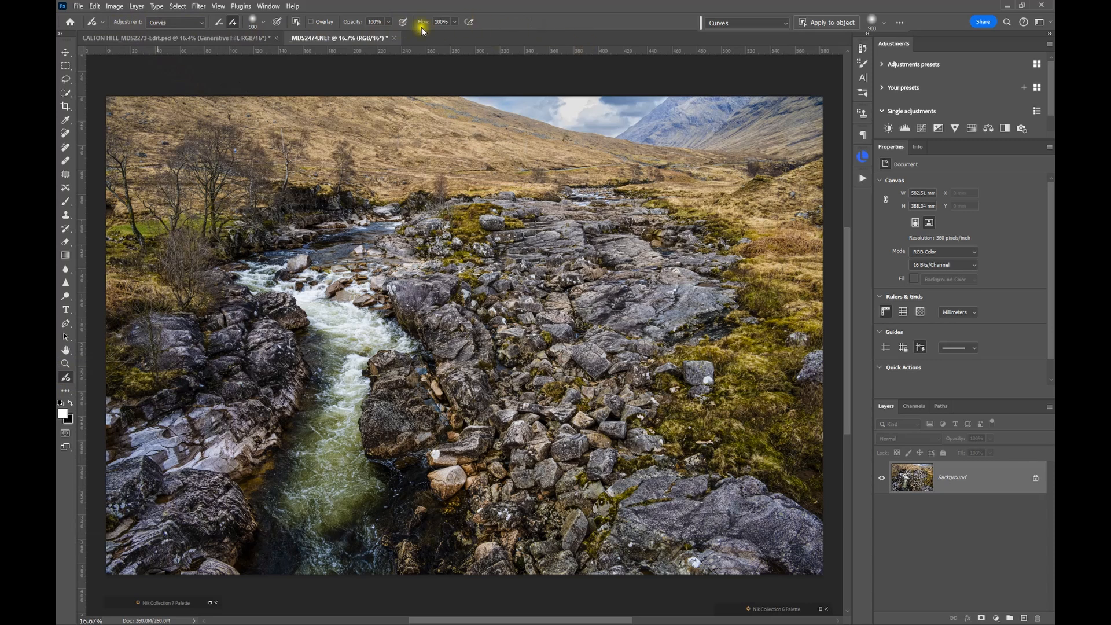
{"action": "left_click", "coordinate": [196, 23]}
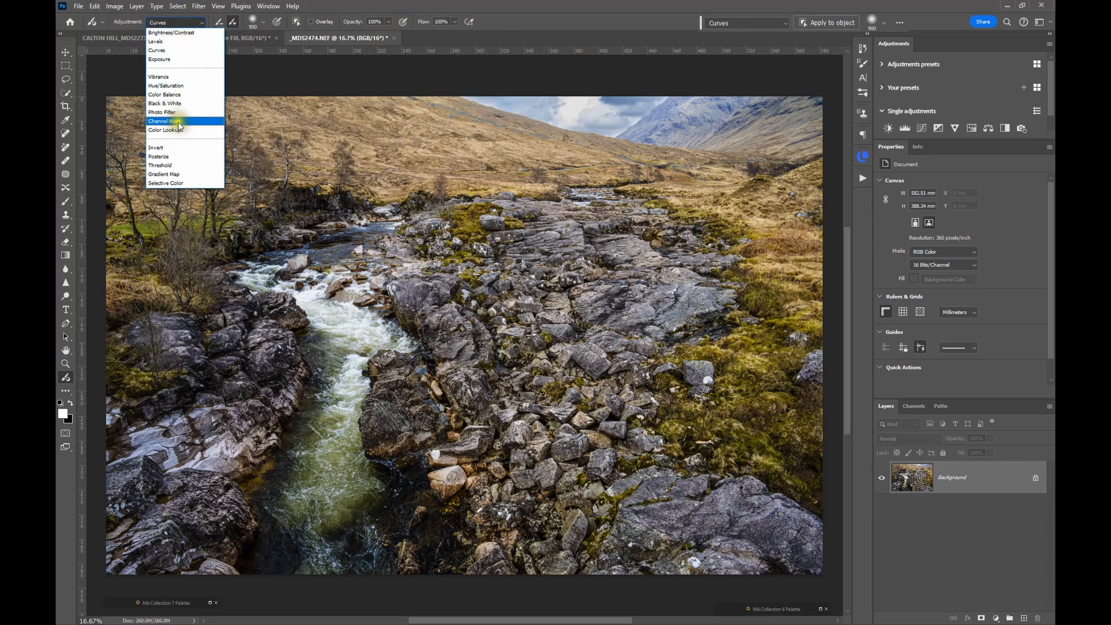
{"action": "left_click", "coordinate": [171, 50]}
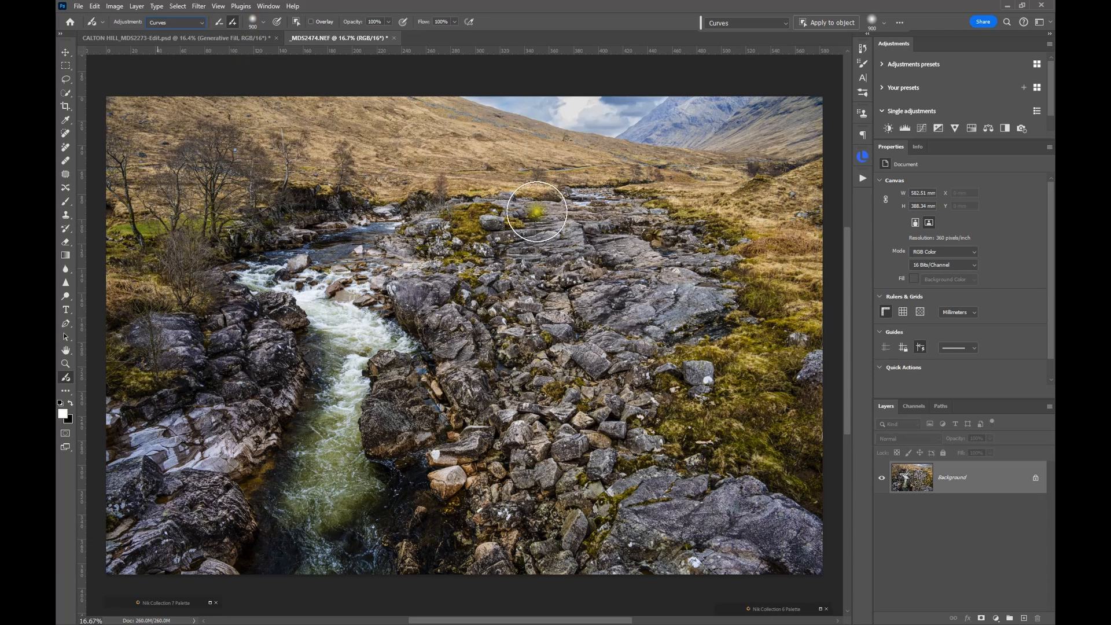
{"action": "mouse_move", "coordinate": [409, 191]}
{"action": "left_mouse_down"}
{"action": "mouse_move", "coordinate": [585, 260]}
{"action": "mouse_move", "coordinate": [715, 386]}
{"action": "left_mouse_up"}
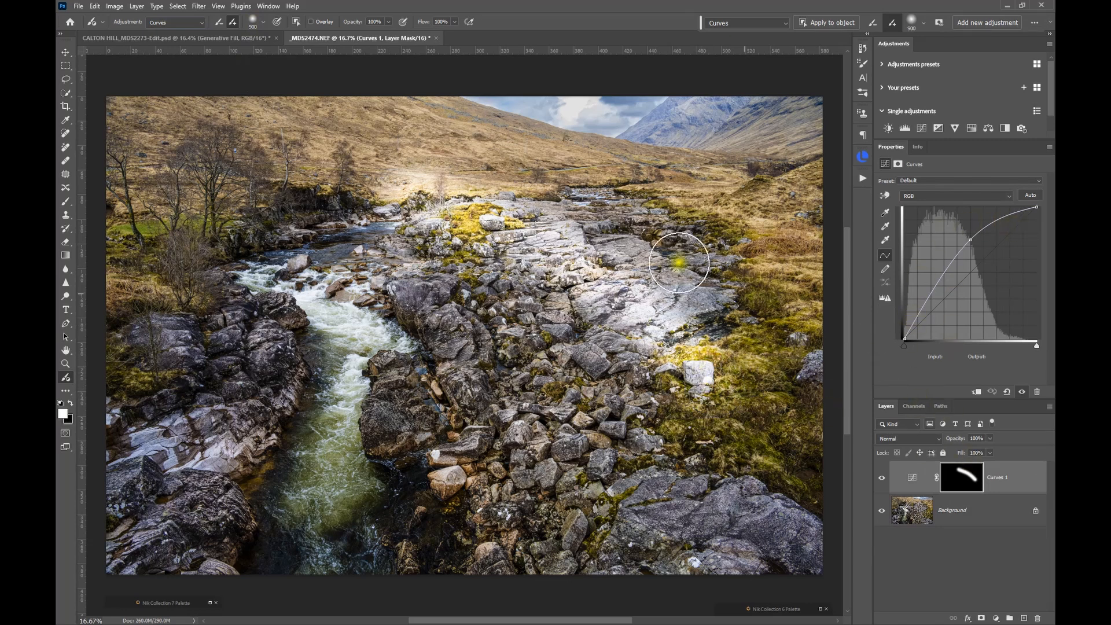
{"action": "mouse_move", "coordinate": [587, 283]}
{"action": "left_mouse_down"}
{"action": "mouse_move", "coordinate": [573, 303]}
{"action": "mouse_move", "coordinate": [541, 228]}
{"action": "mouse_move", "coordinate": [577, 312]}
{"action": "mouse_move", "coordinate": [703, 228]}
{"action": "left_mouse_up"}
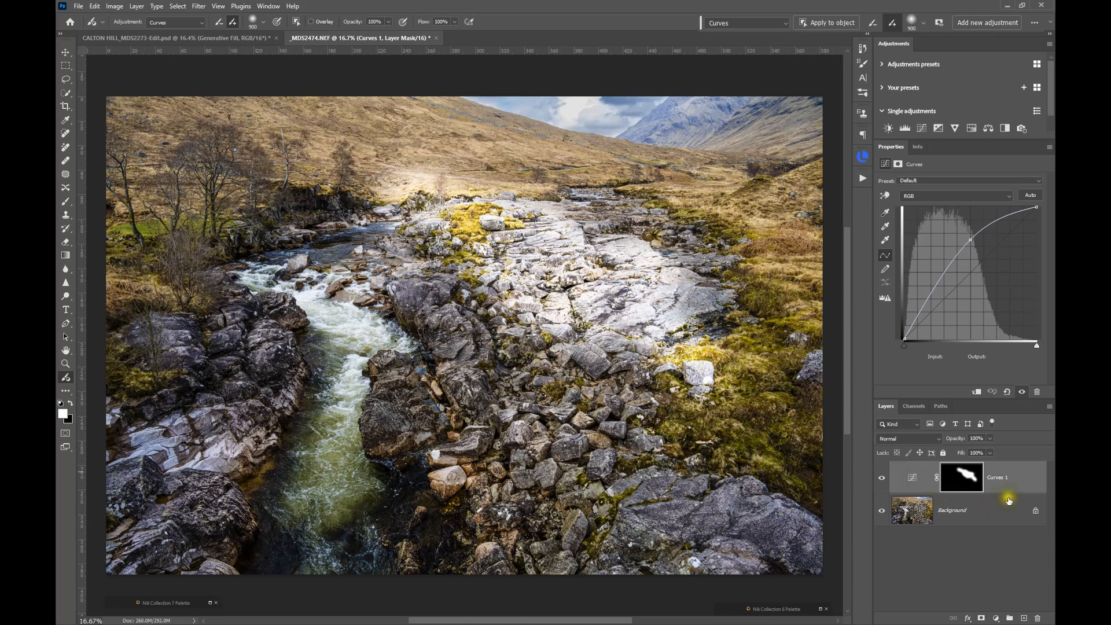
{"action": "left_click_drag", "start_coordinate": [1014, 488], "coordinate": [1039, 621]}
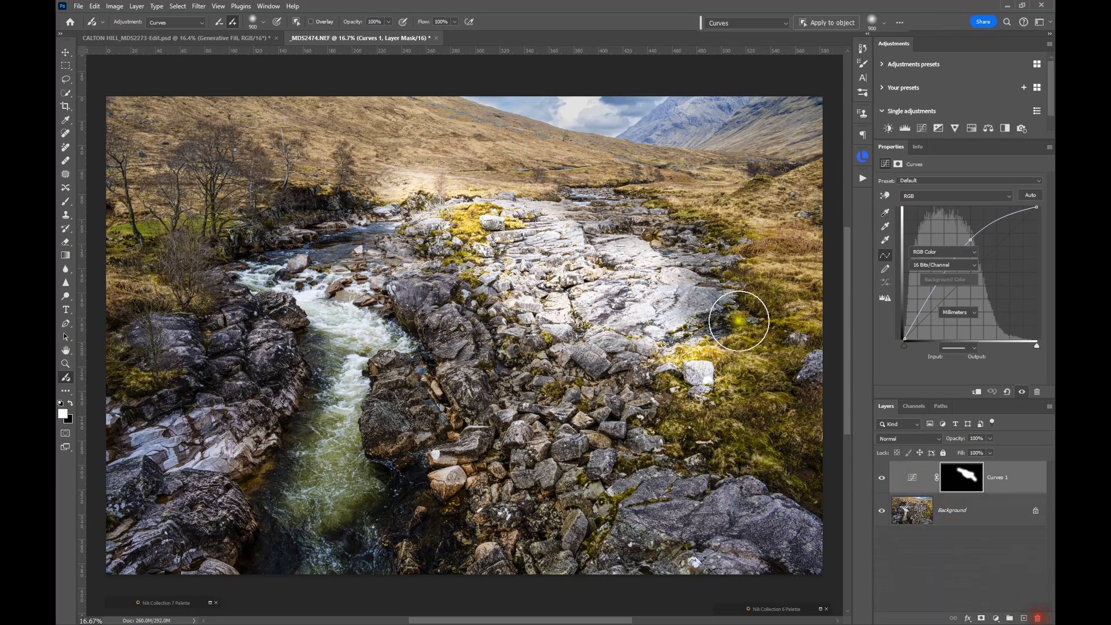
Select part of the large rock slab beside the river with the Quick Selection tool and add a Curves adjustment layer
{"action": "left_click", "coordinate": [66, 79]}
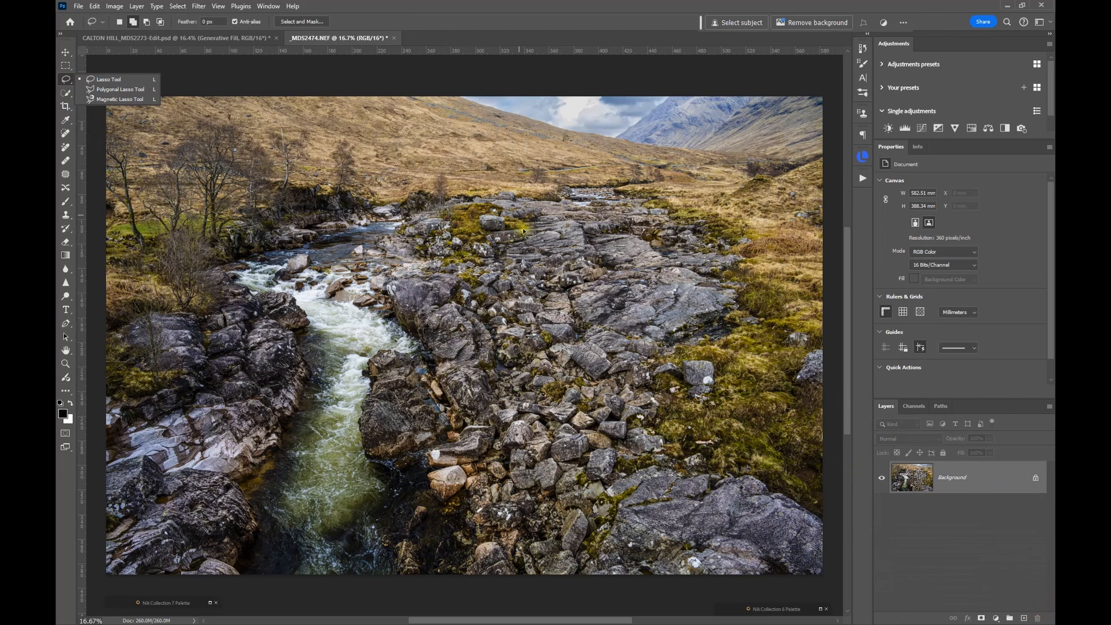
{"action": "left_click", "coordinate": [65, 95]}
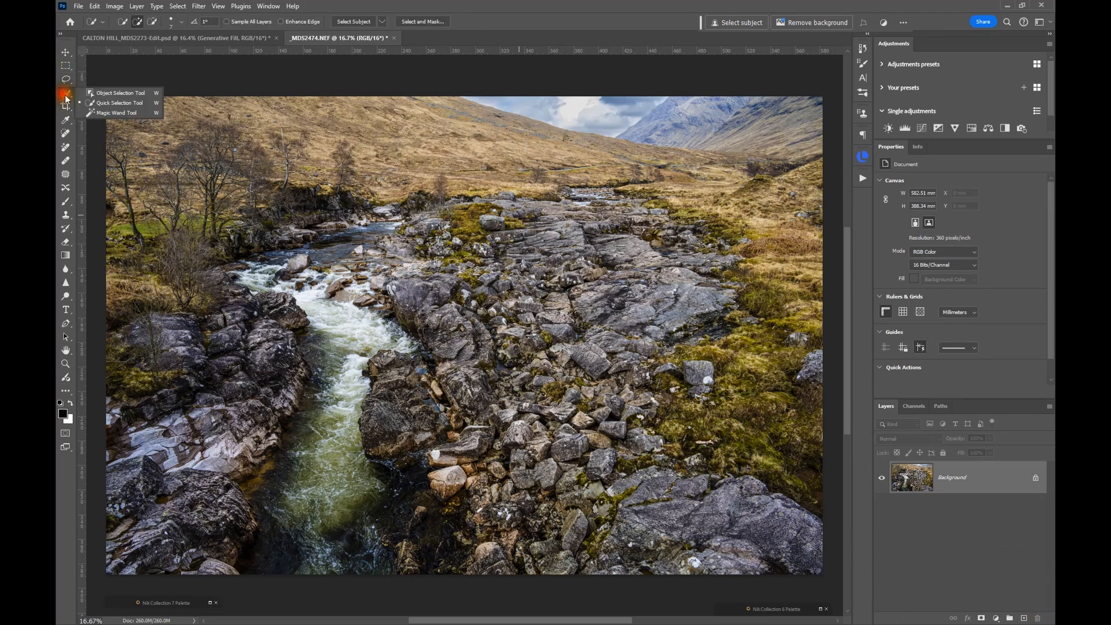
{"action": "left_click", "coordinate": [110, 102]}
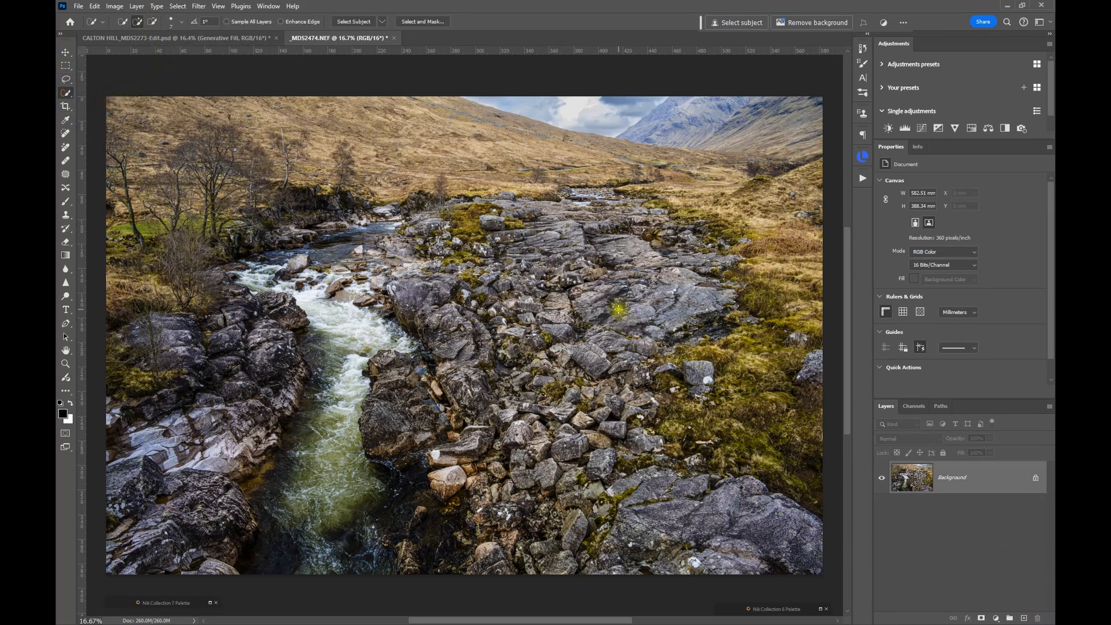
{"action": "mouse_move", "coordinate": [602, 284]}
{"action": "left_mouse_down"}
{"action": "mouse_move", "coordinate": [566, 280]}
{"action": "mouse_move", "coordinate": [550, 367]}
{"action": "mouse_move", "coordinate": [568, 288]}
{"action": "mouse_move", "coordinate": [585, 287]}
{"action": "mouse_move", "coordinate": [612, 324]}
{"action": "left_mouse_up"}
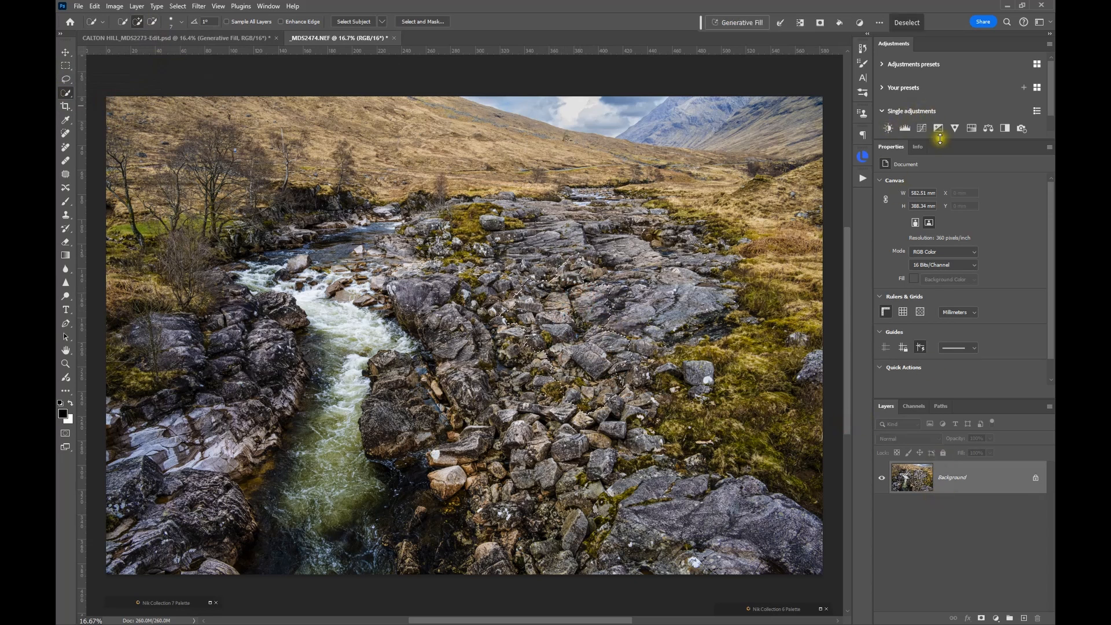
{"action": "left_click", "coordinate": [921, 128]}
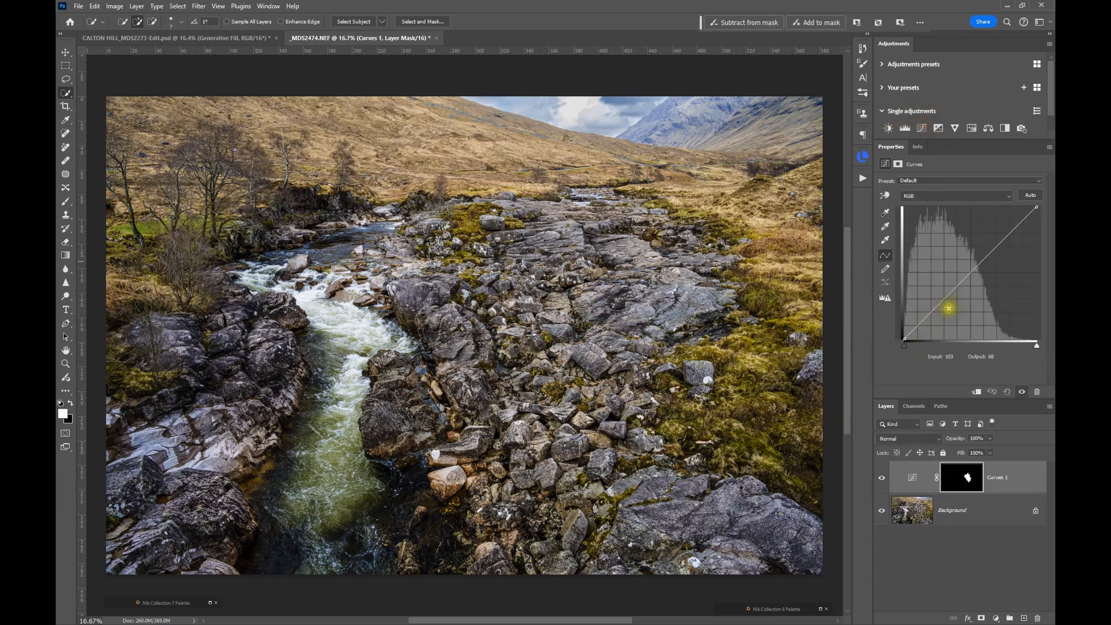
Shape the curve with a raised highlight point and a shadow point at 68/75, and delete the Curves layer
{"action": "left_click_drag", "start_coordinate": [938, 306], "coordinate": [937, 298]}
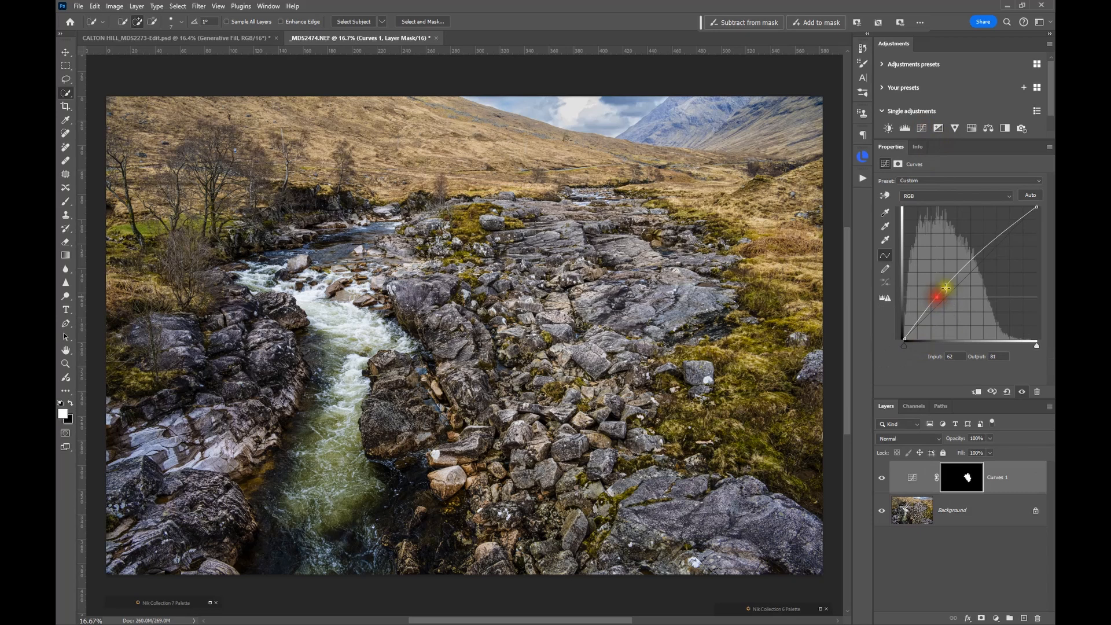
{"action": "left_click_drag", "start_coordinate": [996, 243], "coordinate": [997, 231]}
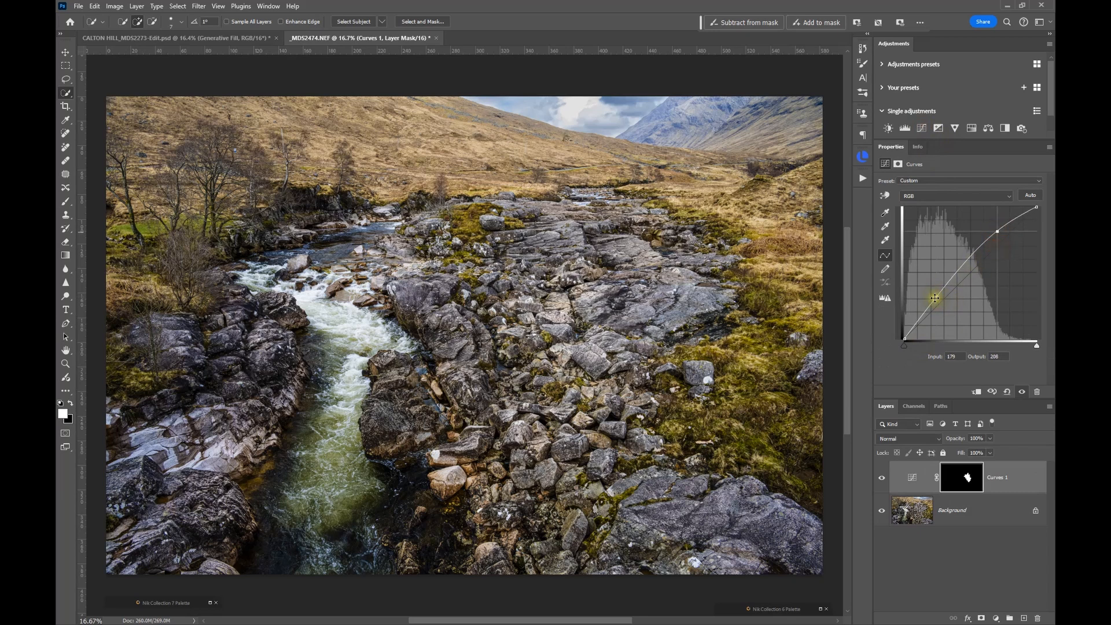
{"action": "left_click_drag", "start_coordinate": [936, 298], "coordinate": [941, 301]}
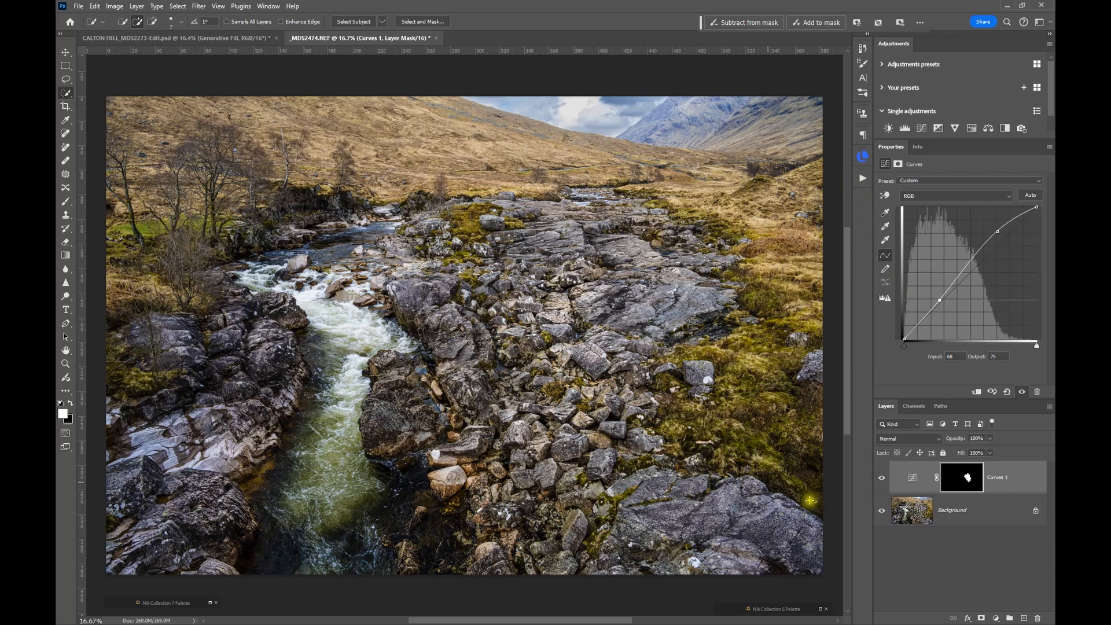
{"action": "left_click", "coordinate": [1027, 481]}
{"action": "left_click_drag", "start_coordinate": [1027, 482], "coordinate": [1037, 618]}
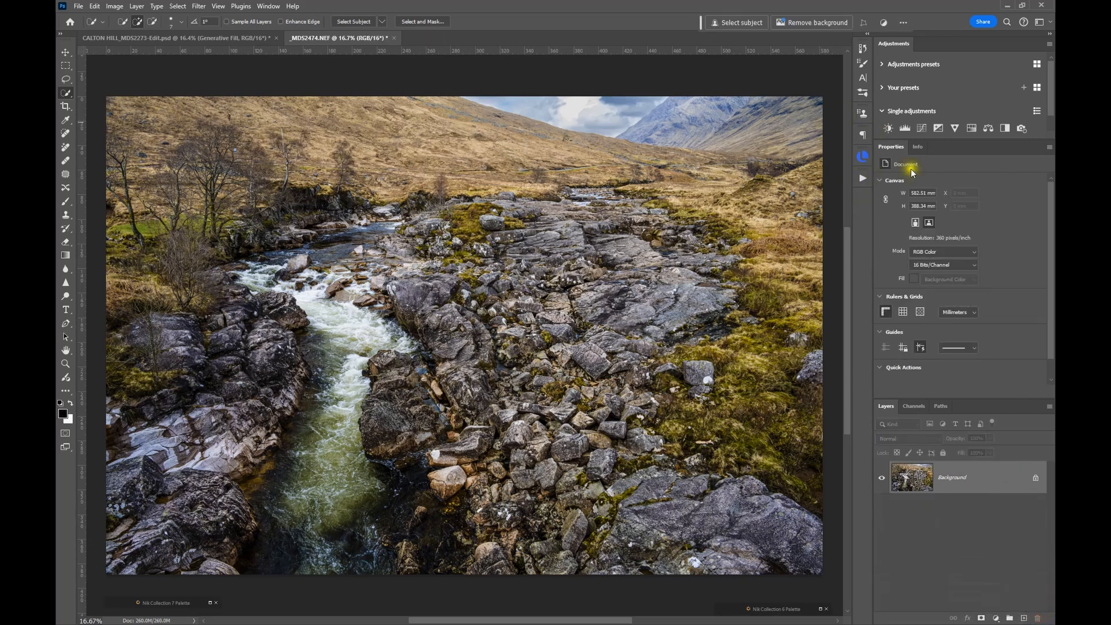
Add a full-image Curves adjustment layer with a midtone point at input 113, output 158, and invert its mask
{"action": "scroll", "coordinate": [917, 123], "scroll_direction": "down", "scroll_amount": 1}
{"action": "left_click", "coordinate": [921, 105]}
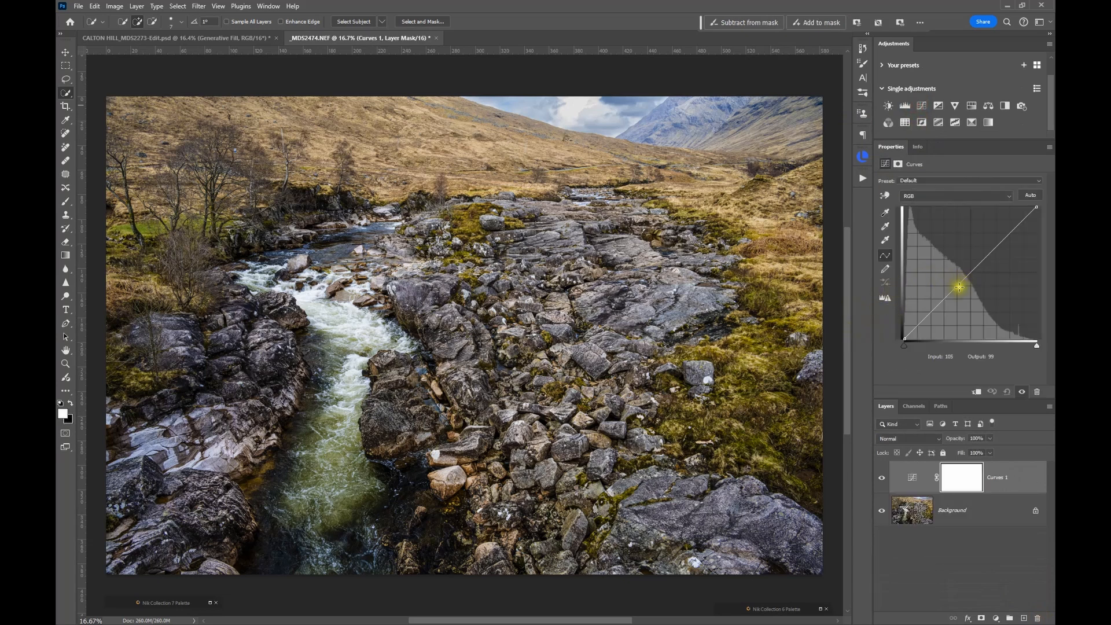
{"action": "left_click_drag", "start_coordinate": [963, 271], "coordinate": [962, 256]}
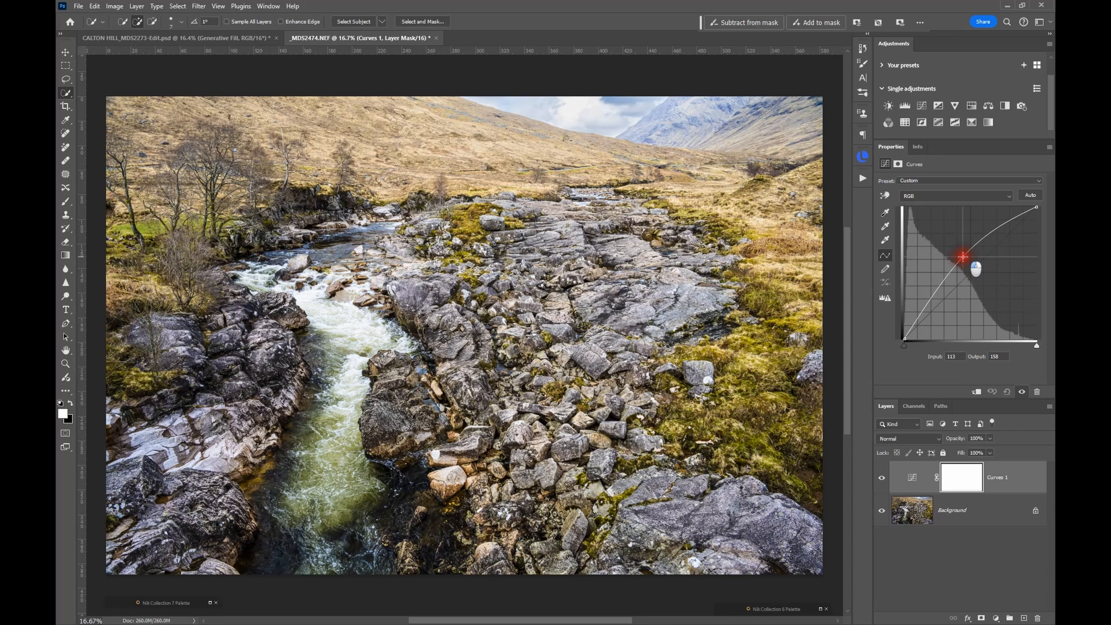
{"action": "left_click", "coordinate": [962, 478]}
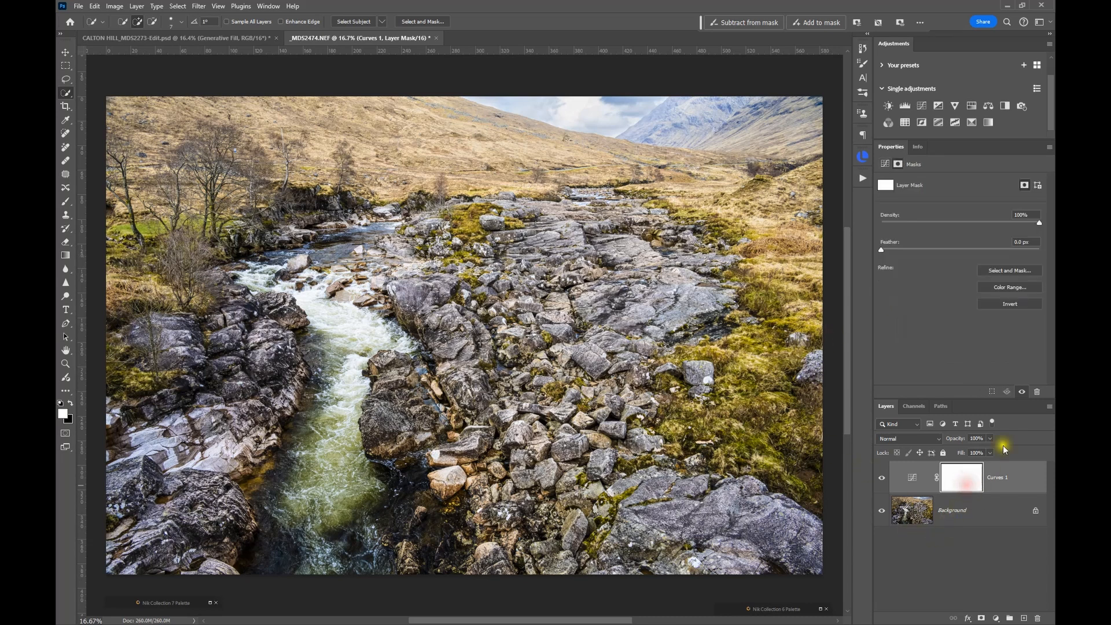
{"action": "left_click", "coordinate": [1009, 306]}
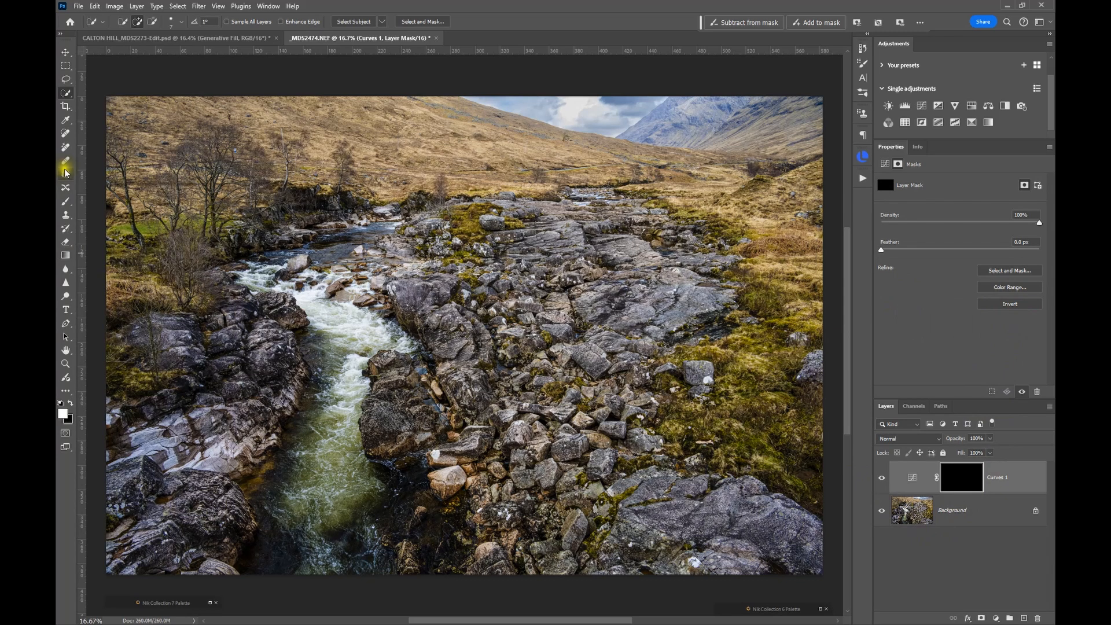
Paint the Curves brightening onto the river and nearby rocks through the mask with the Brush at 34% opacity, and switch to Lightroom Classic
{"action": "left_click", "coordinate": [65, 201]}
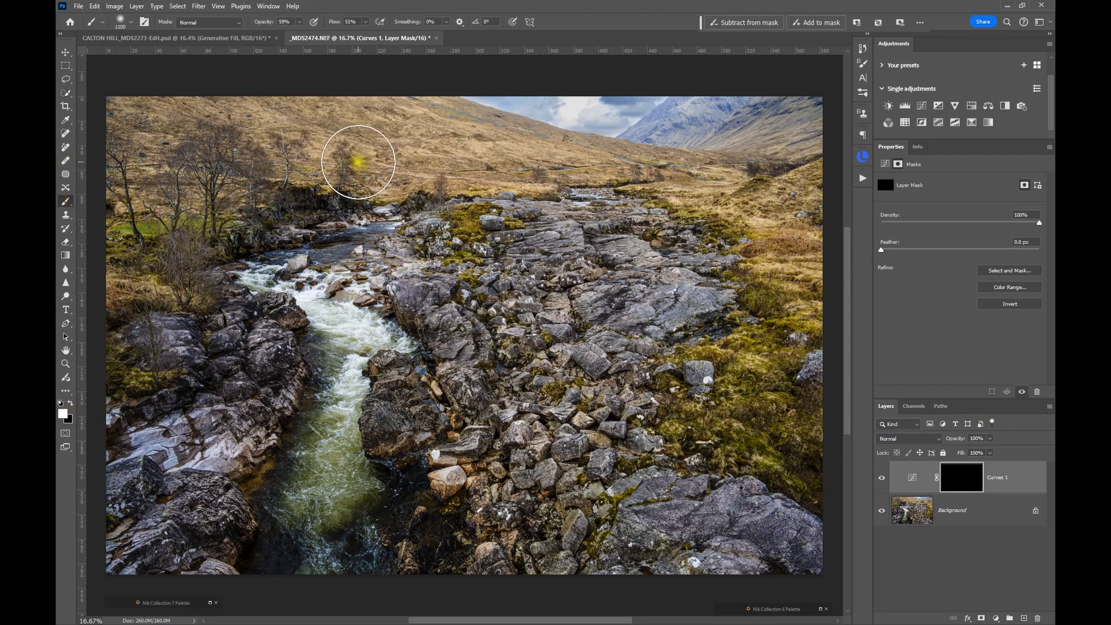
{"action": "left_click_drag", "start_coordinate": [258, 20], "coordinate": [253, 23]}
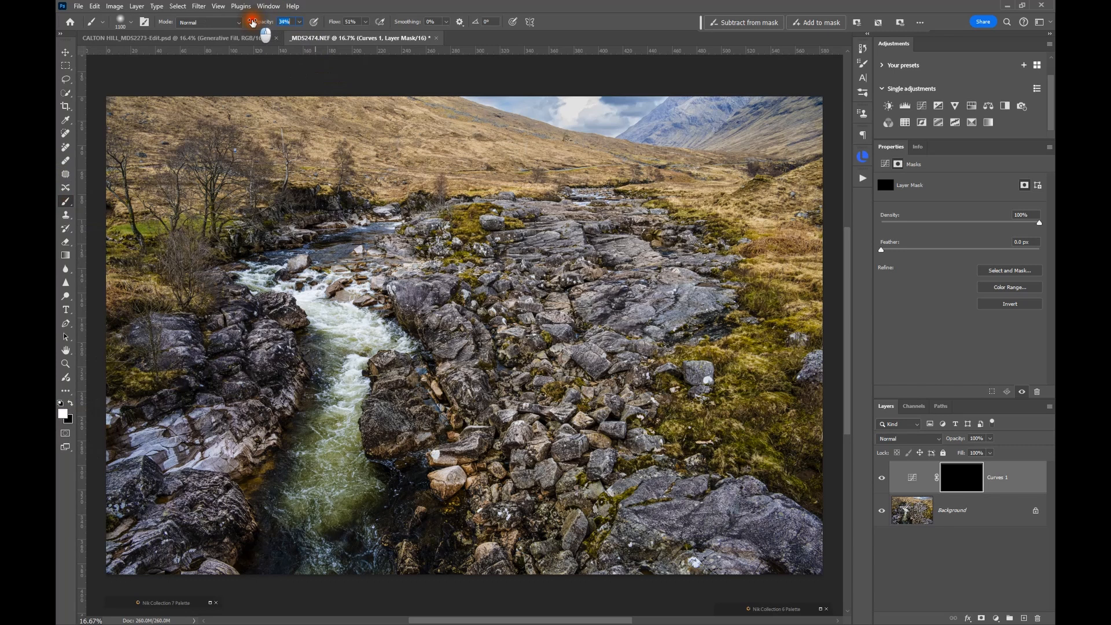
{"action": "mouse_move", "coordinate": [428, 457]}
{"action": "left_mouse_down"}
{"action": "mouse_move", "coordinate": [387, 546]}
{"action": "mouse_move", "coordinate": [399, 498]}
{"action": "mouse_move", "coordinate": [282, 529]}
{"action": "mouse_move", "coordinate": [218, 530]}
{"action": "mouse_move", "coordinate": [300, 366]}
{"action": "mouse_move", "coordinate": [255, 354]}
{"action": "mouse_move", "coordinate": [266, 371]}
{"action": "left_mouse_up"}
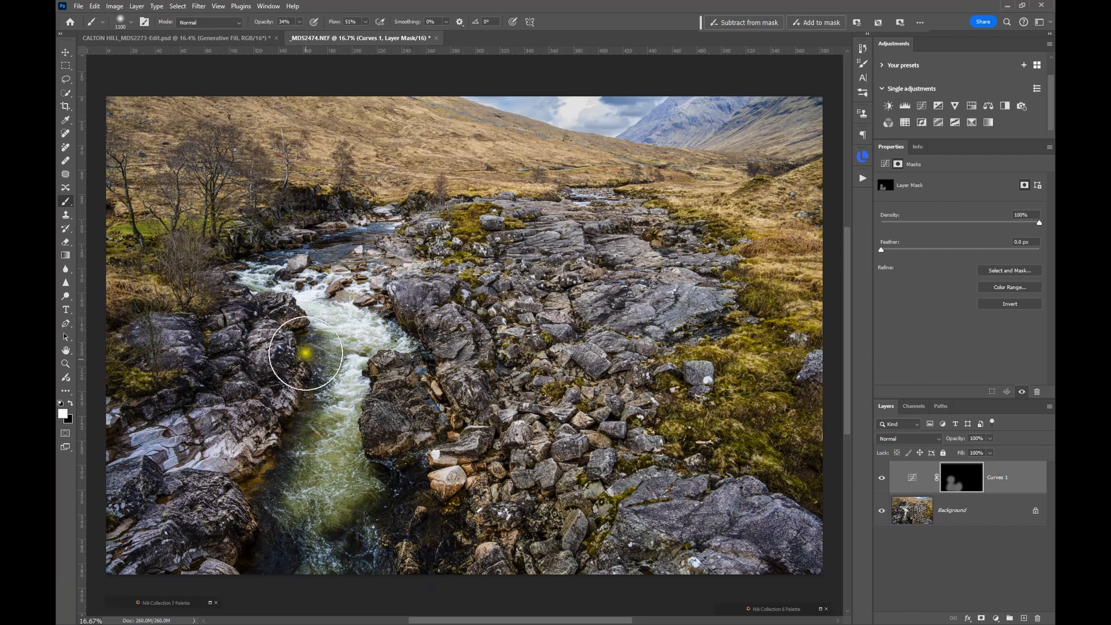
{"action": "mouse_move", "coordinate": [463, 491]}
{"action": "left_mouse_down"}
{"action": "mouse_move", "coordinate": [435, 472]}
{"action": "mouse_move", "coordinate": [465, 542]}
{"action": "mouse_move", "coordinate": [503, 543]}
{"action": "mouse_move", "coordinate": [452, 507]}
{"action": "mouse_move", "coordinate": [466, 537]}
{"action": "mouse_move", "coordinate": [388, 470]}
{"action": "mouse_move", "coordinate": [430, 406]}
{"action": "mouse_move", "coordinate": [449, 404]}
{"action": "mouse_move", "coordinate": [427, 416]}
{"action": "mouse_move", "coordinate": [365, 552]}
{"action": "mouse_move", "coordinate": [457, 541]}
{"action": "mouse_move", "coordinate": [412, 518]}
{"action": "mouse_move", "coordinate": [442, 492]}
{"action": "mouse_move", "coordinate": [416, 477]}
{"action": "mouse_move", "coordinate": [388, 562]}
{"action": "mouse_move", "coordinate": [331, 590]}
{"action": "mouse_move", "coordinate": [206, 535]}
{"action": "mouse_move", "coordinate": [194, 523]}
{"action": "mouse_move", "coordinate": [244, 465]}
{"action": "mouse_move", "coordinate": [253, 339]}
{"action": "mouse_move", "coordinate": [214, 353]}
{"action": "mouse_move", "coordinate": [156, 351]}
{"action": "mouse_move", "coordinate": [177, 346]}
{"action": "mouse_move", "coordinate": [129, 368]}
{"action": "mouse_move", "coordinate": [210, 366]}
{"action": "mouse_move", "coordinate": [247, 339]}
{"action": "mouse_move", "coordinate": [203, 313]}
{"action": "left_mouse_up"}
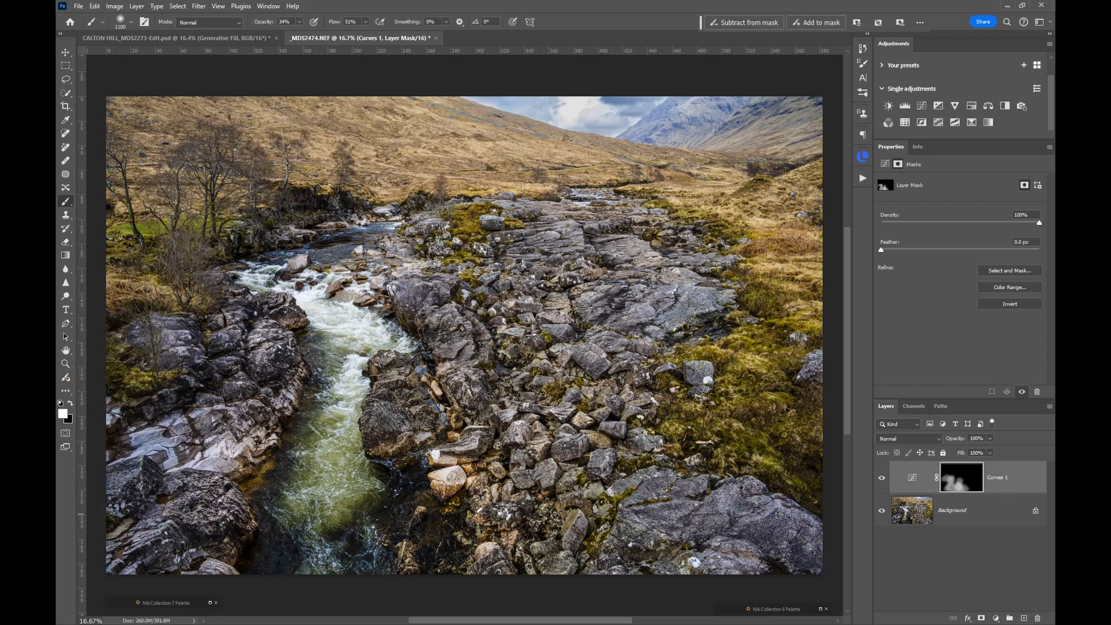
{"action": "key", "text": "alt+Tab"}
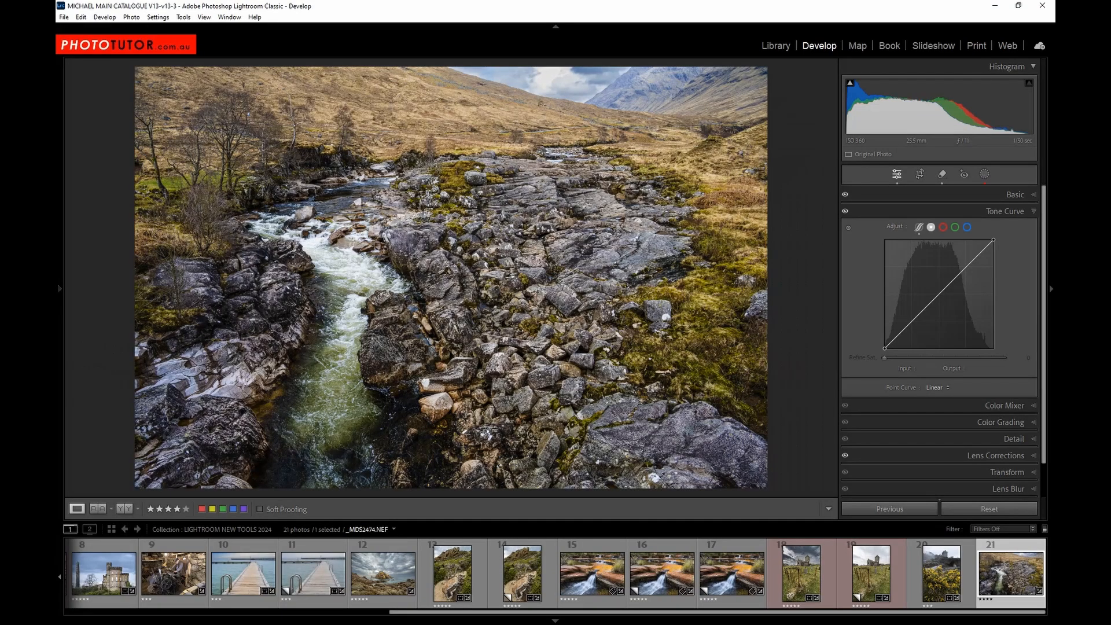